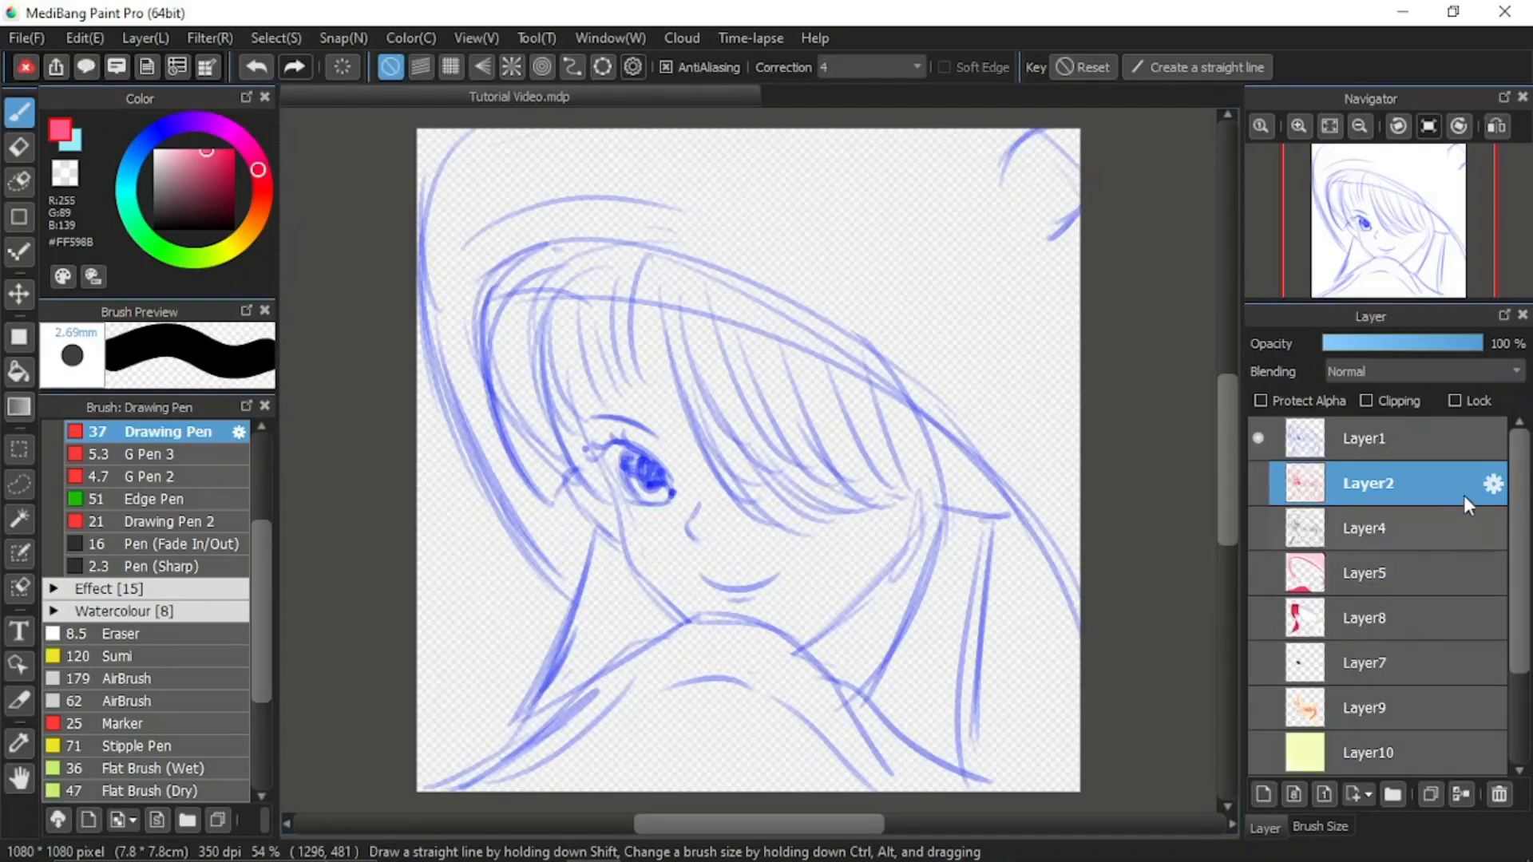
# Rename Layer1 as Draft.
pyautogui.click(1493, 439)
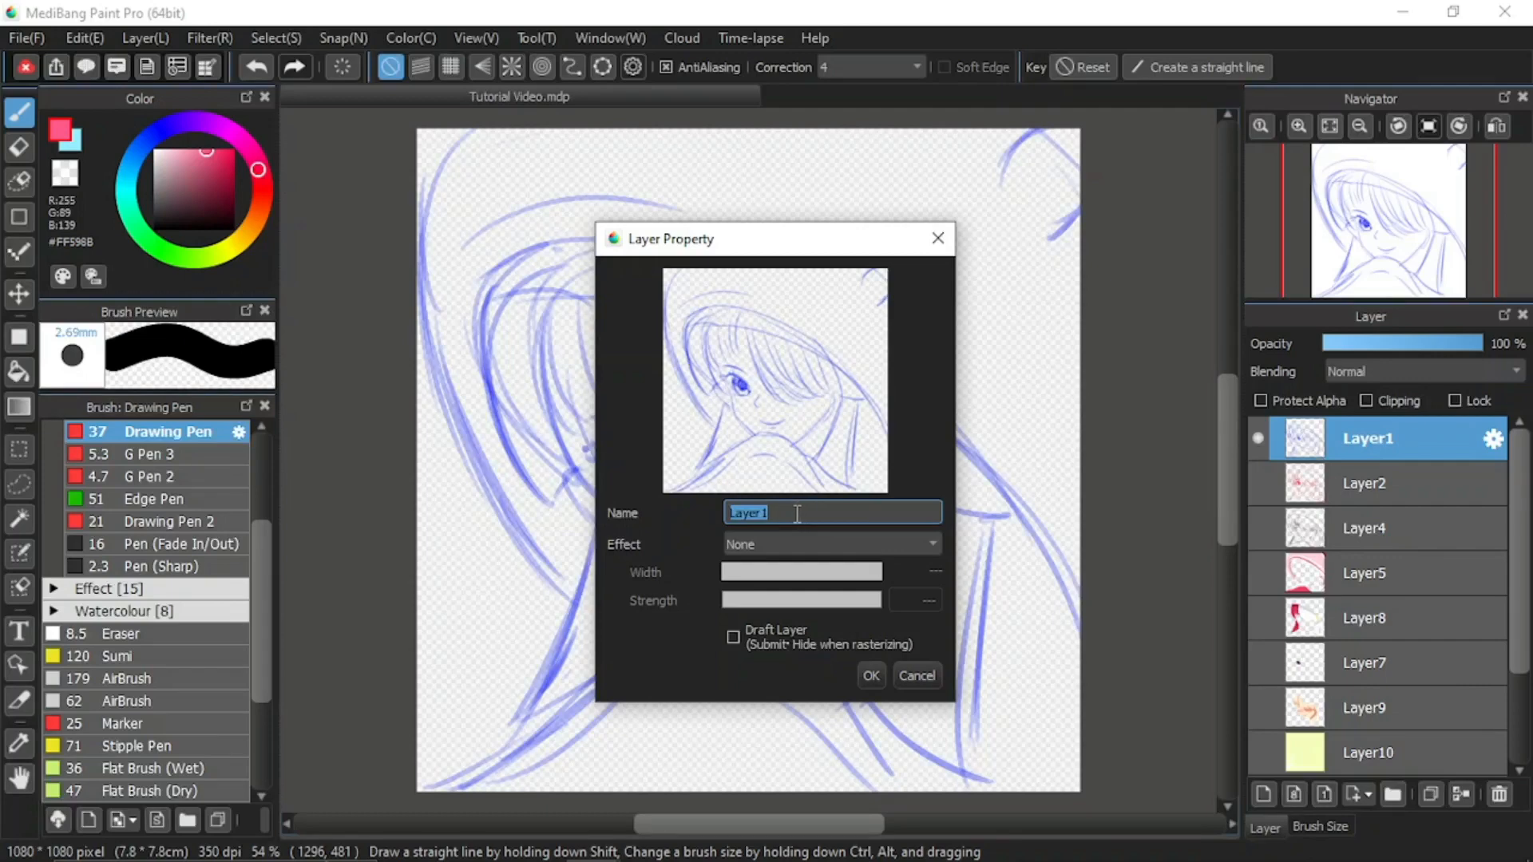
pyautogui.write('Draft')
pyautogui.click(870, 676)
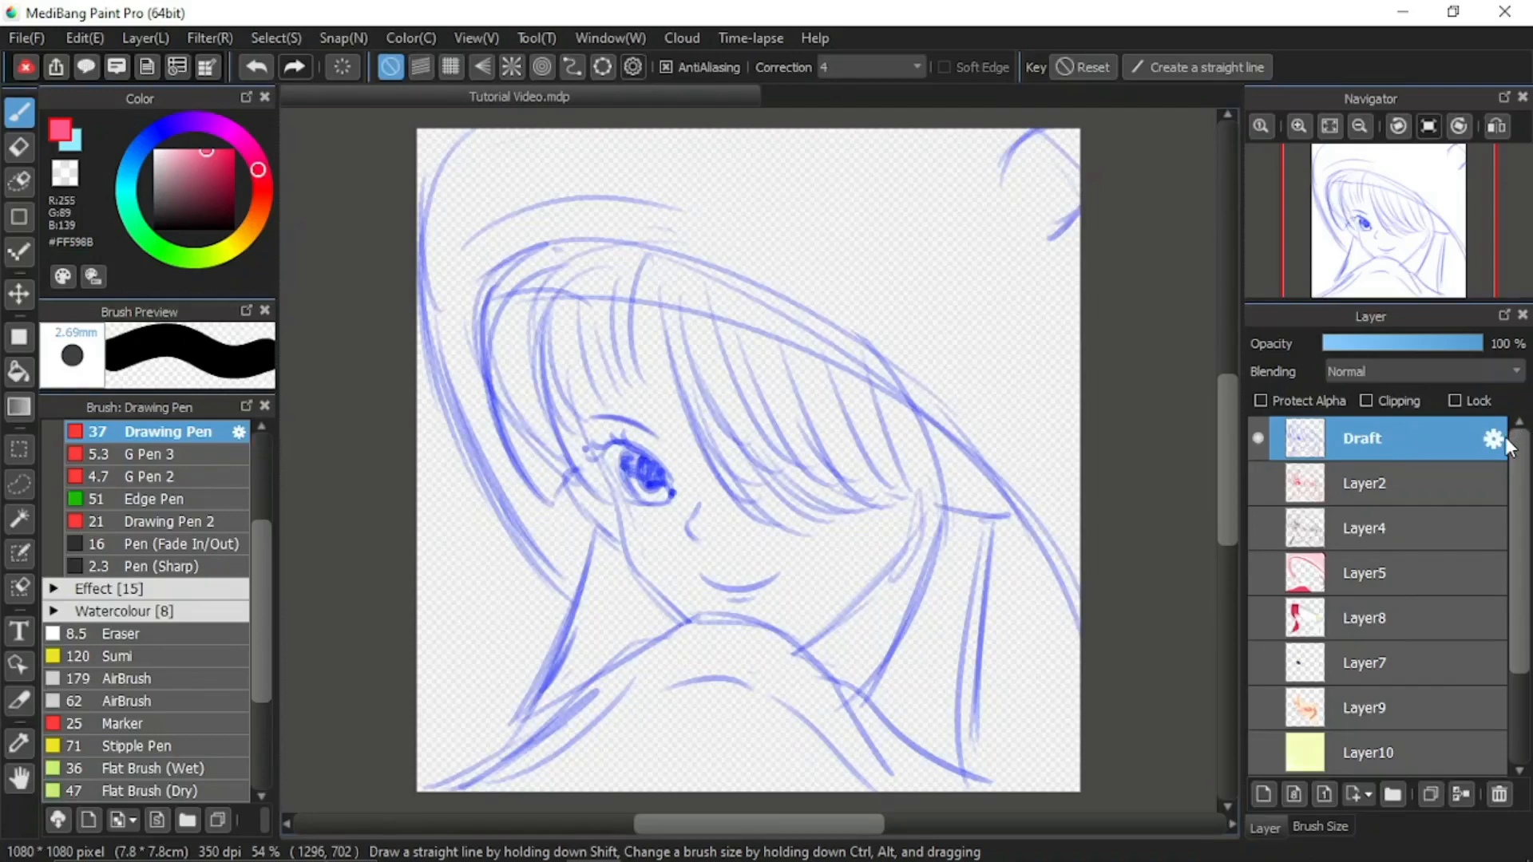
# Rename Layer2 as Sketch.
pyautogui.doubleClick(1403, 484)
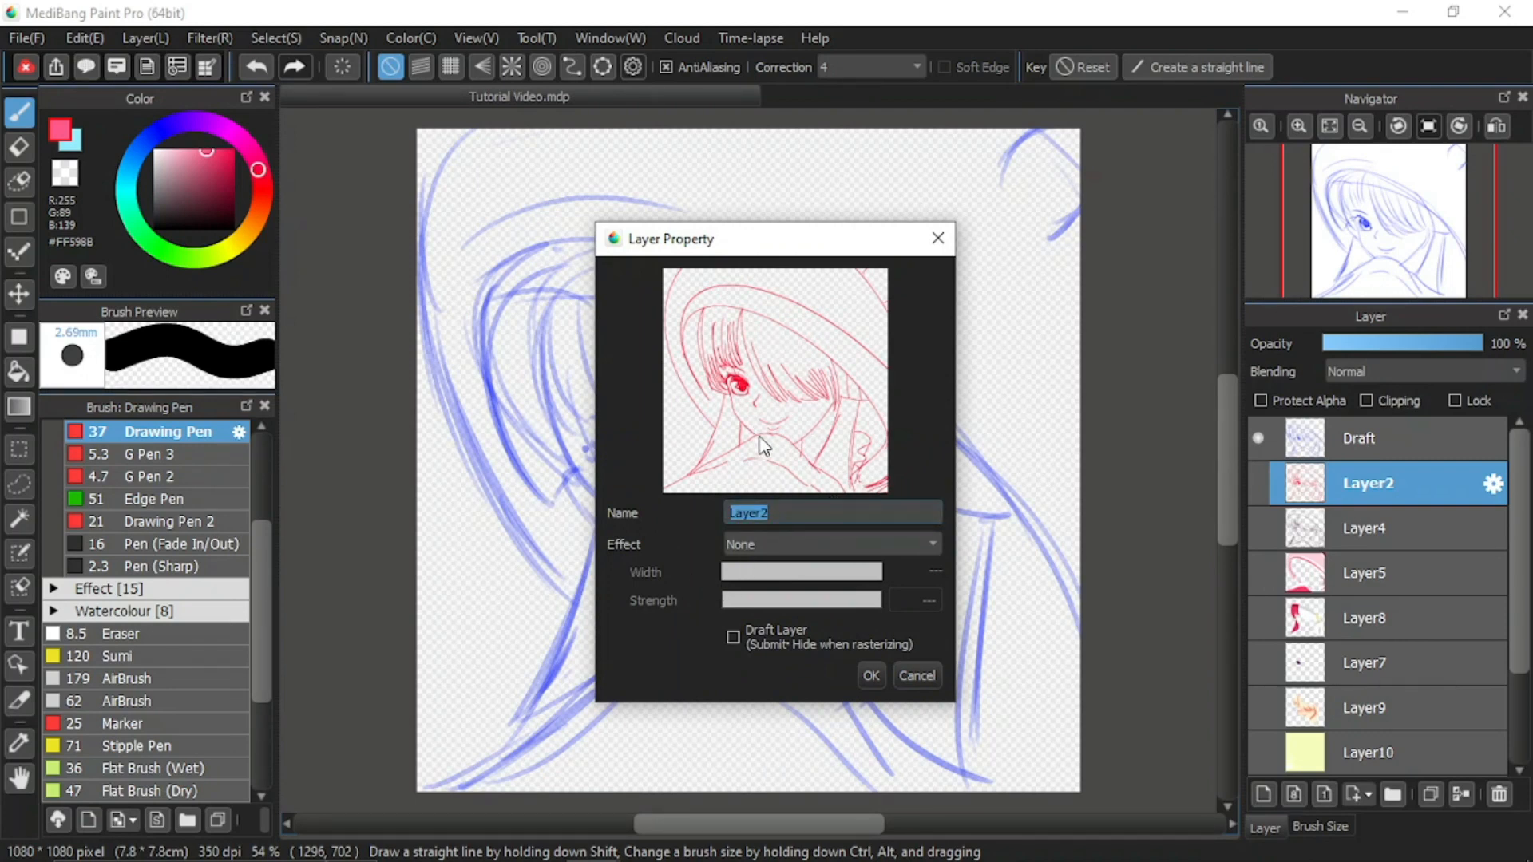
pyautogui.write('Skecth')
pyautogui.press('BackSpace')
pyautogui.press('BackSpace')
pyautogui.press('BackSpace')
pyautogui.write('tch')
pyautogui.press('Return')
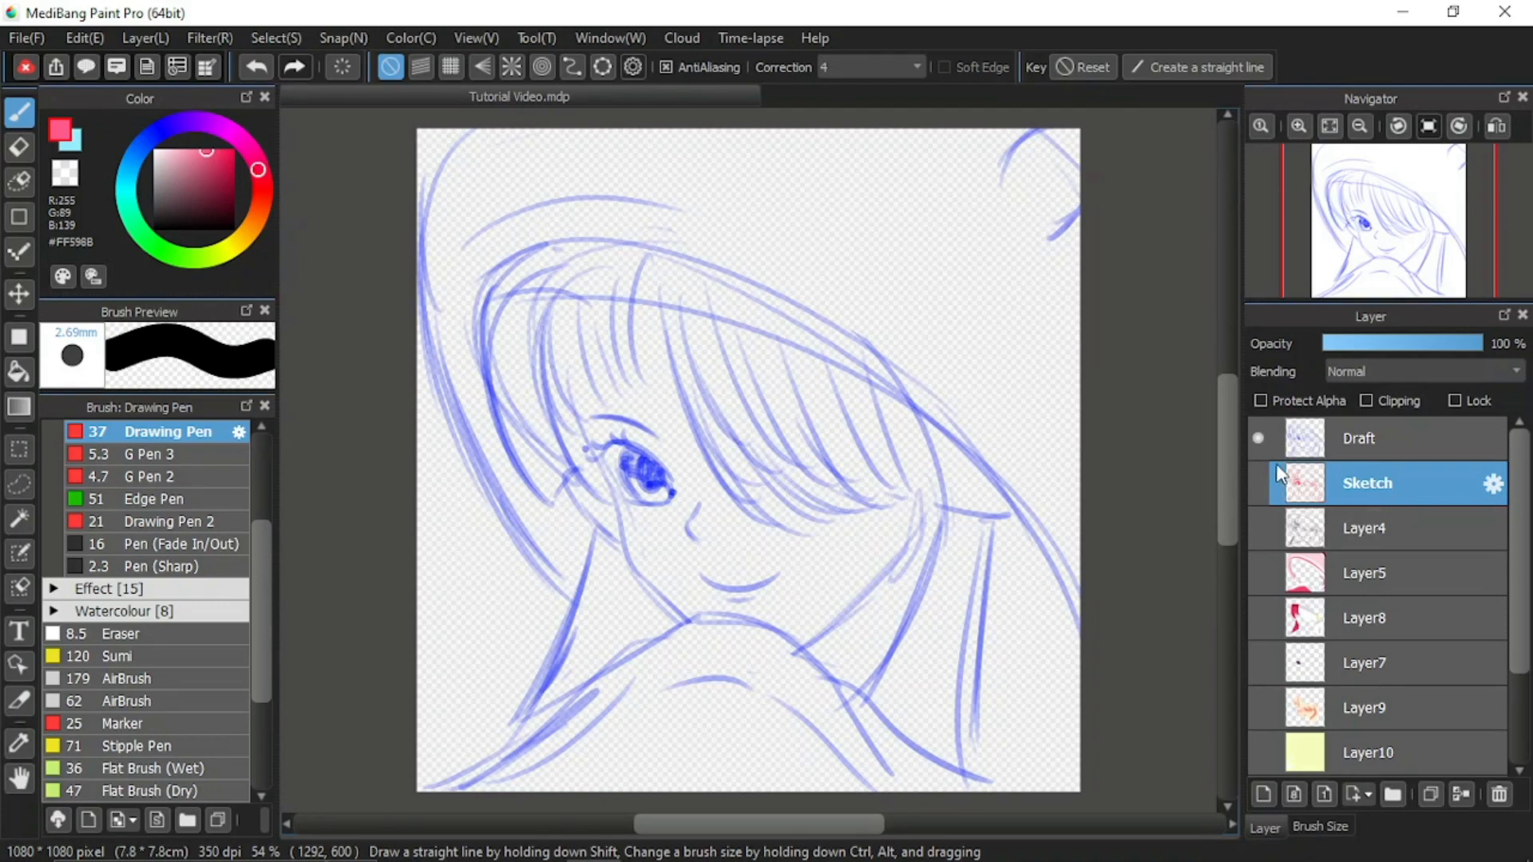
# Hide the Draft layer and paint a solid pink blob with a loop on a new layer above it.
pyautogui.click(1259, 438)
pyautogui.click(1386, 432)
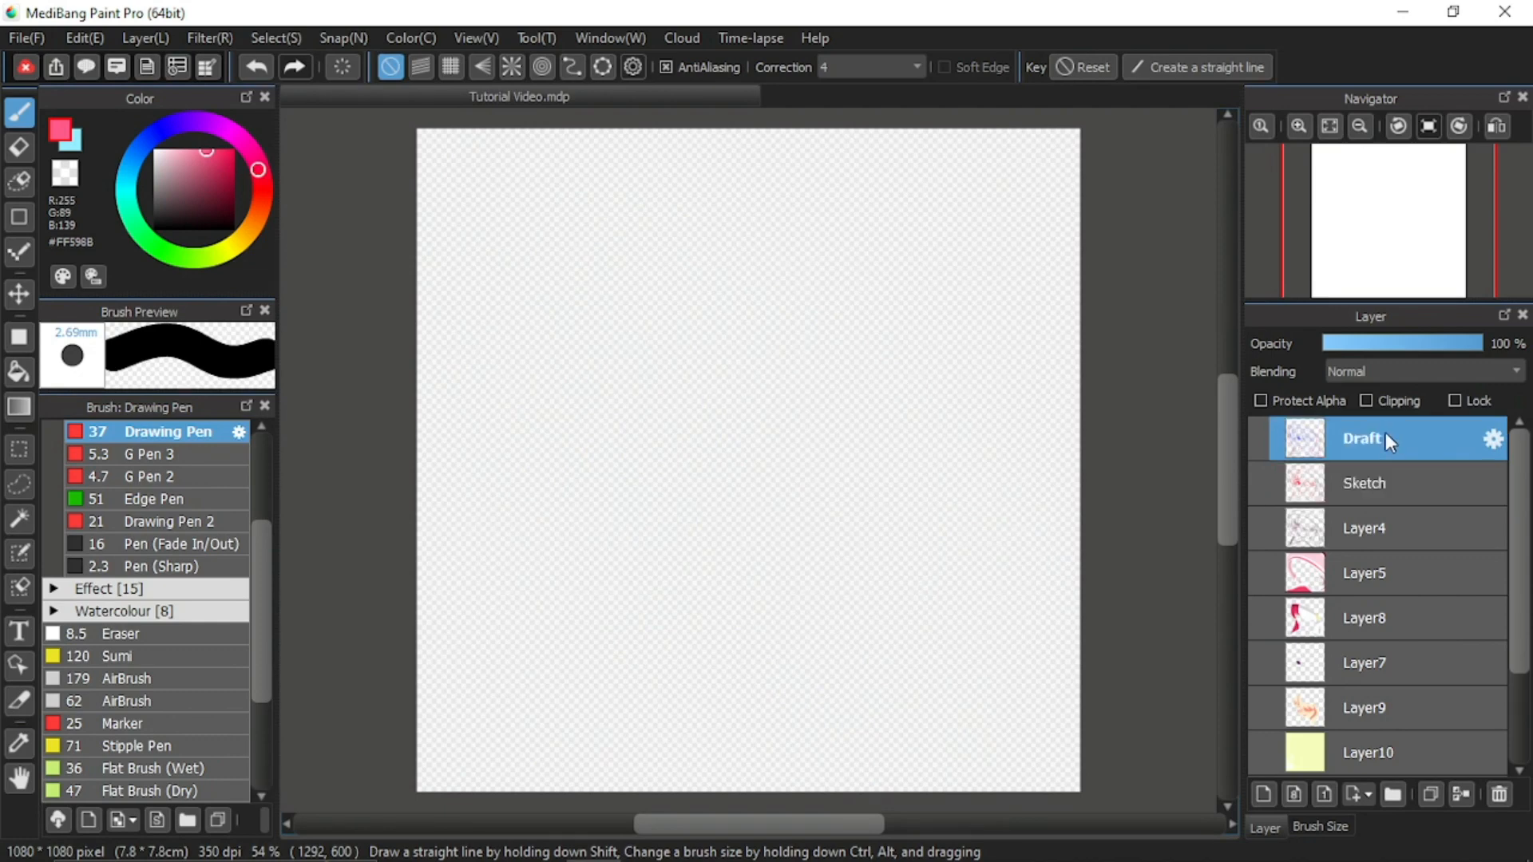
pyautogui.click(1263, 795)
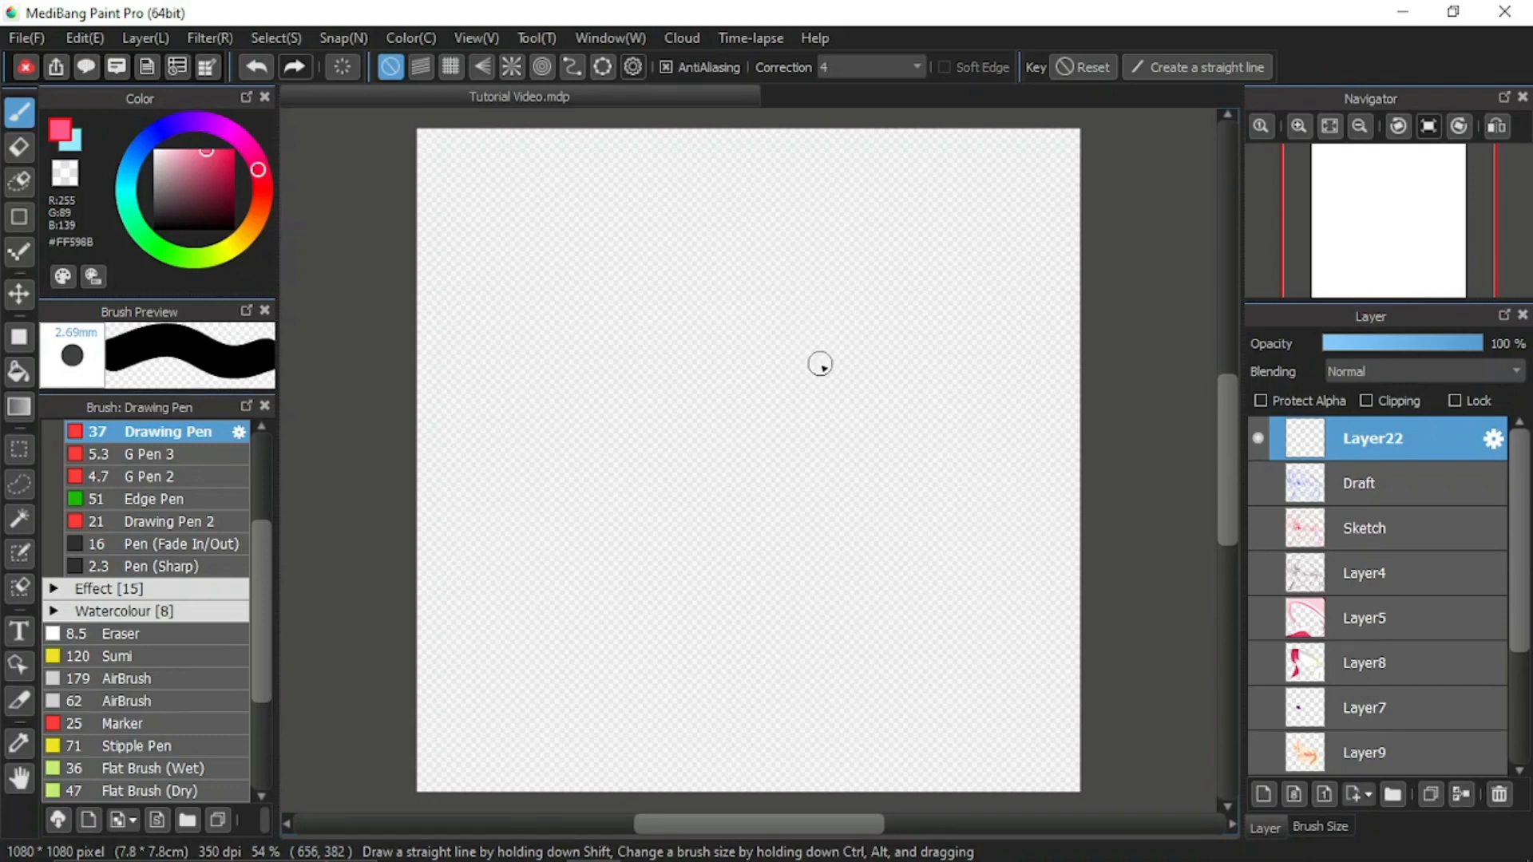
pyautogui.moveTo(771, 523)
pyautogui.mouseDown()
pyautogui.moveTo(790, 540)
pyautogui.moveTo(782, 511)
pyautogui.moveTo(798, 537)
pyautogui.moveTo(894, 559)
pyautogui.moveTo(907, 479)
pyautogui.moveTo(798, 511)
pyautogui.moveTo(813, 456)
pyautogui.moveTo(896, 489)
pyautogui.moveTo(911, 530)
pyautogui.moveTo(890, 542)
pyautogui.mouseUp()
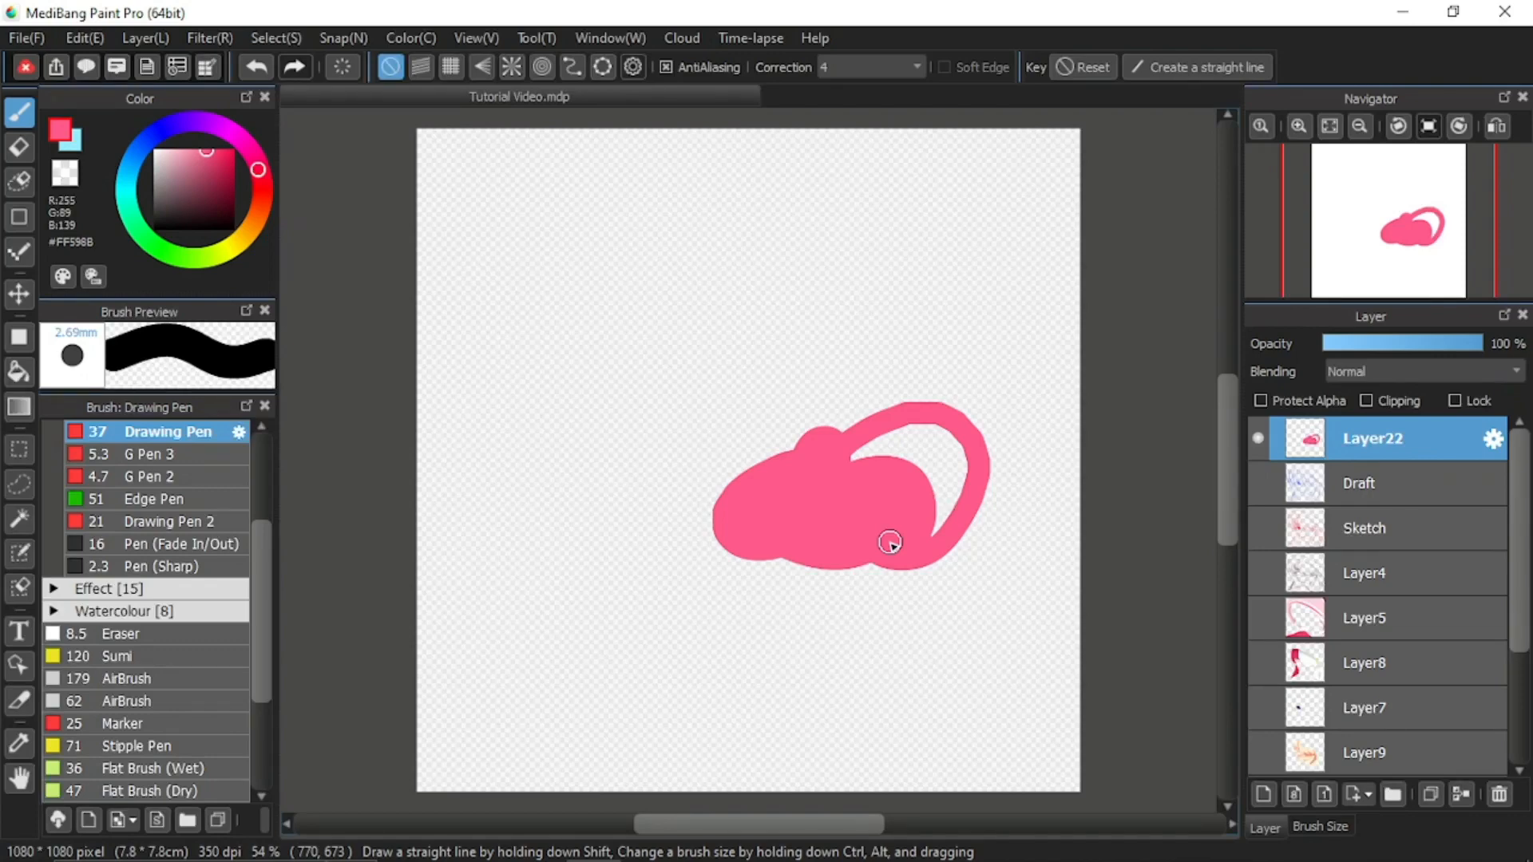
# Apply the Watercolor edge effect with a width of 10 px to the layer holding the pink blob.
pyautogui.doubleClick(1402, 439)
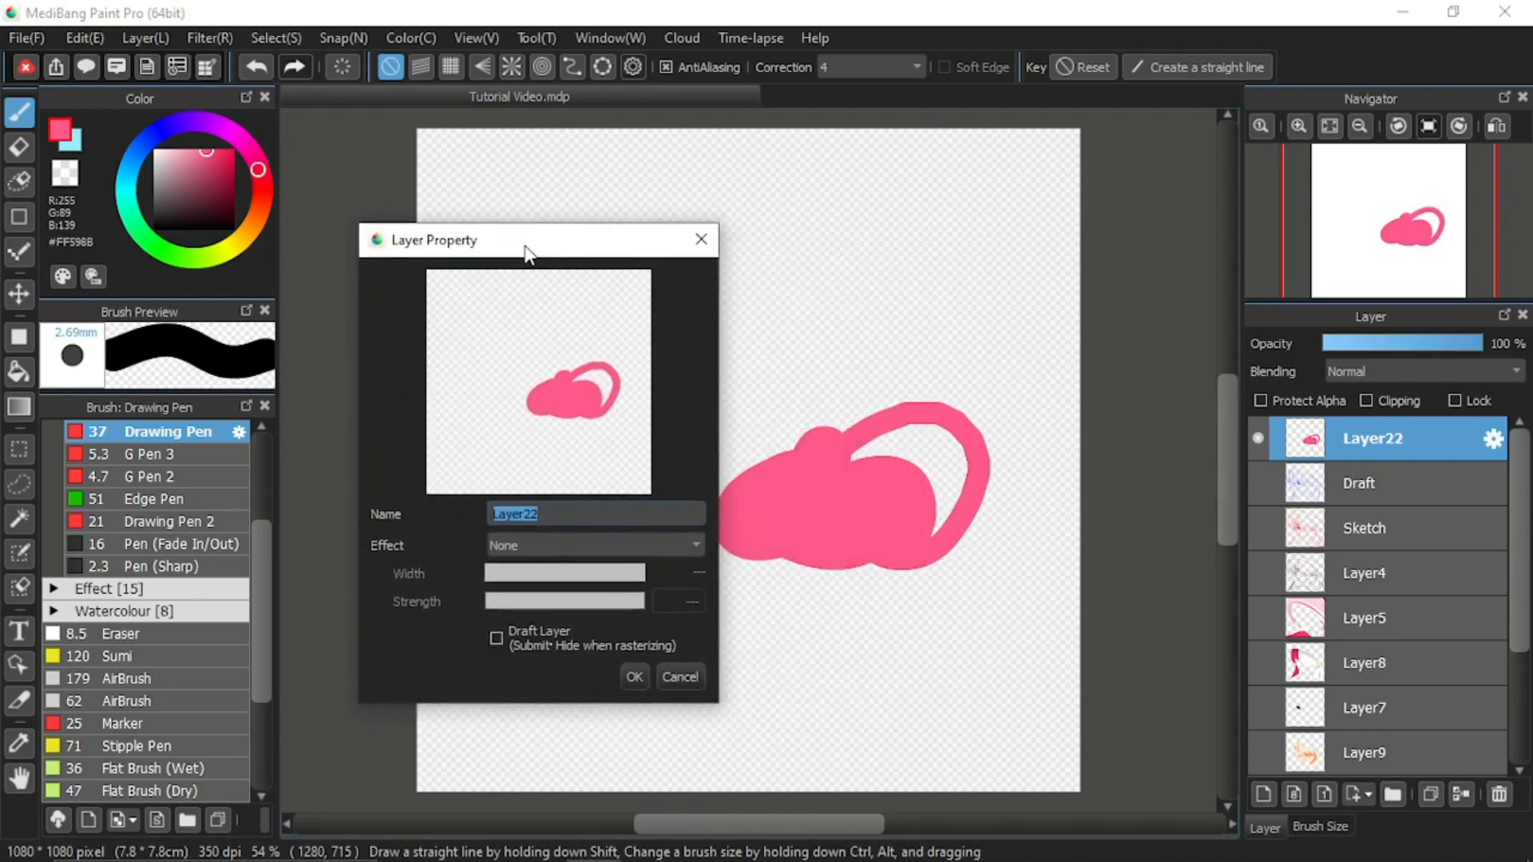
pyautogui.moveTo(527, 254); pyautogui.dragTo(471, 229)
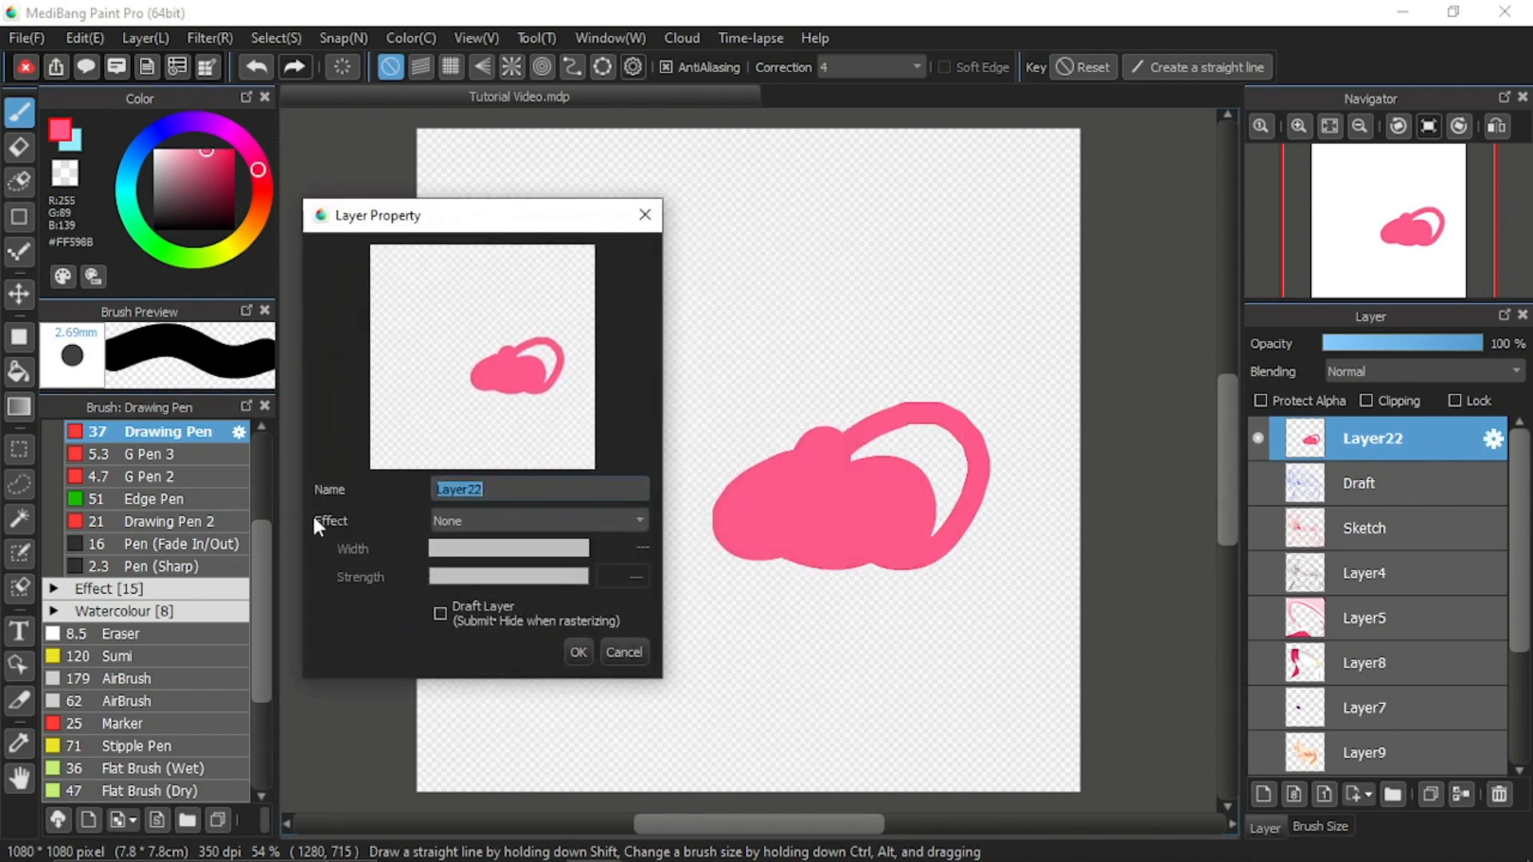
pyautogui.click(486, 523)
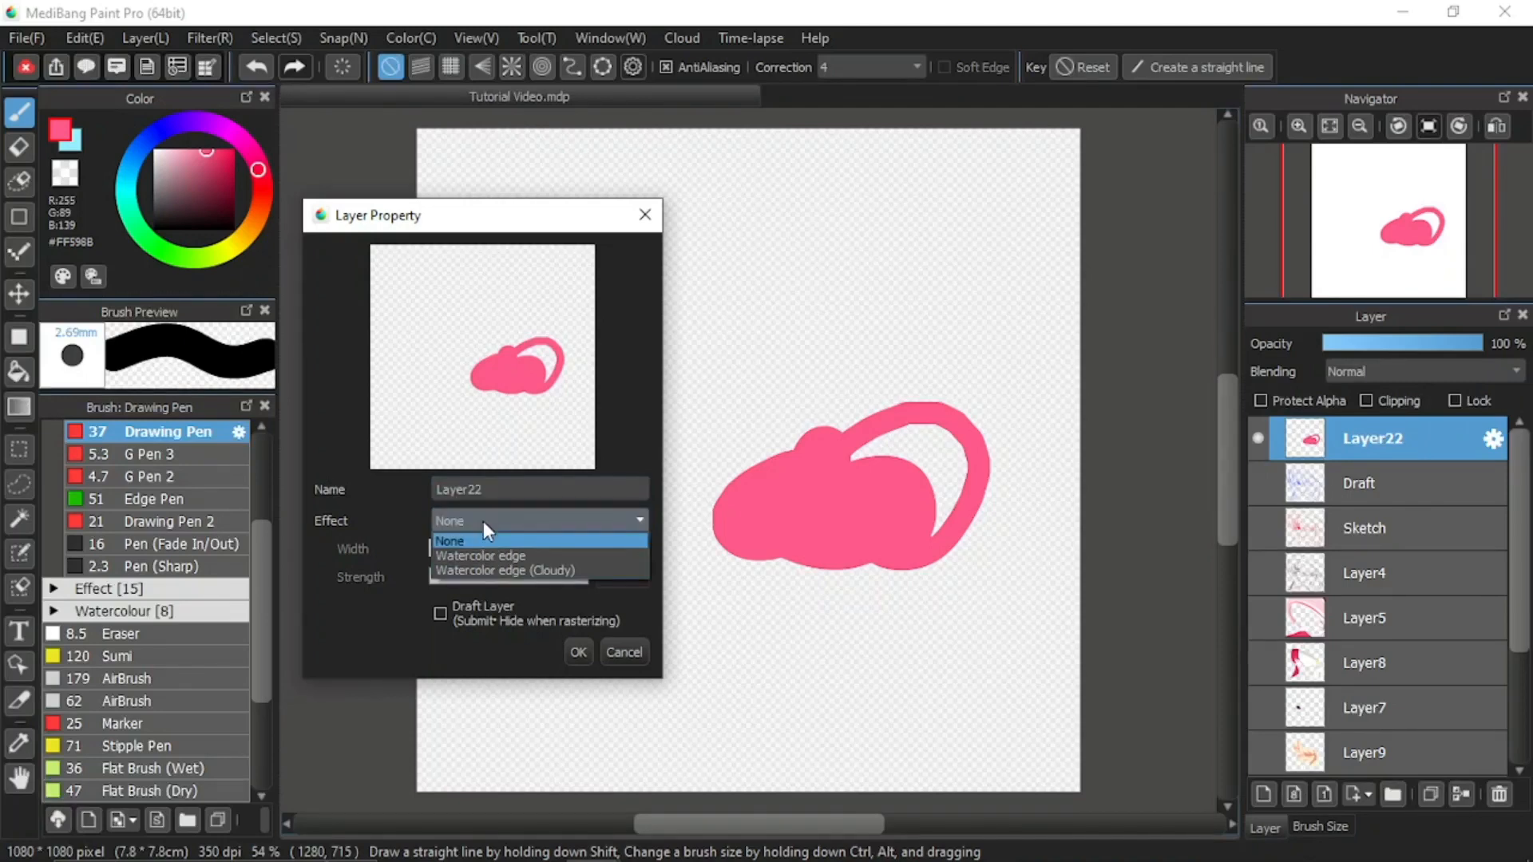
pyautogui.click(567, 556)
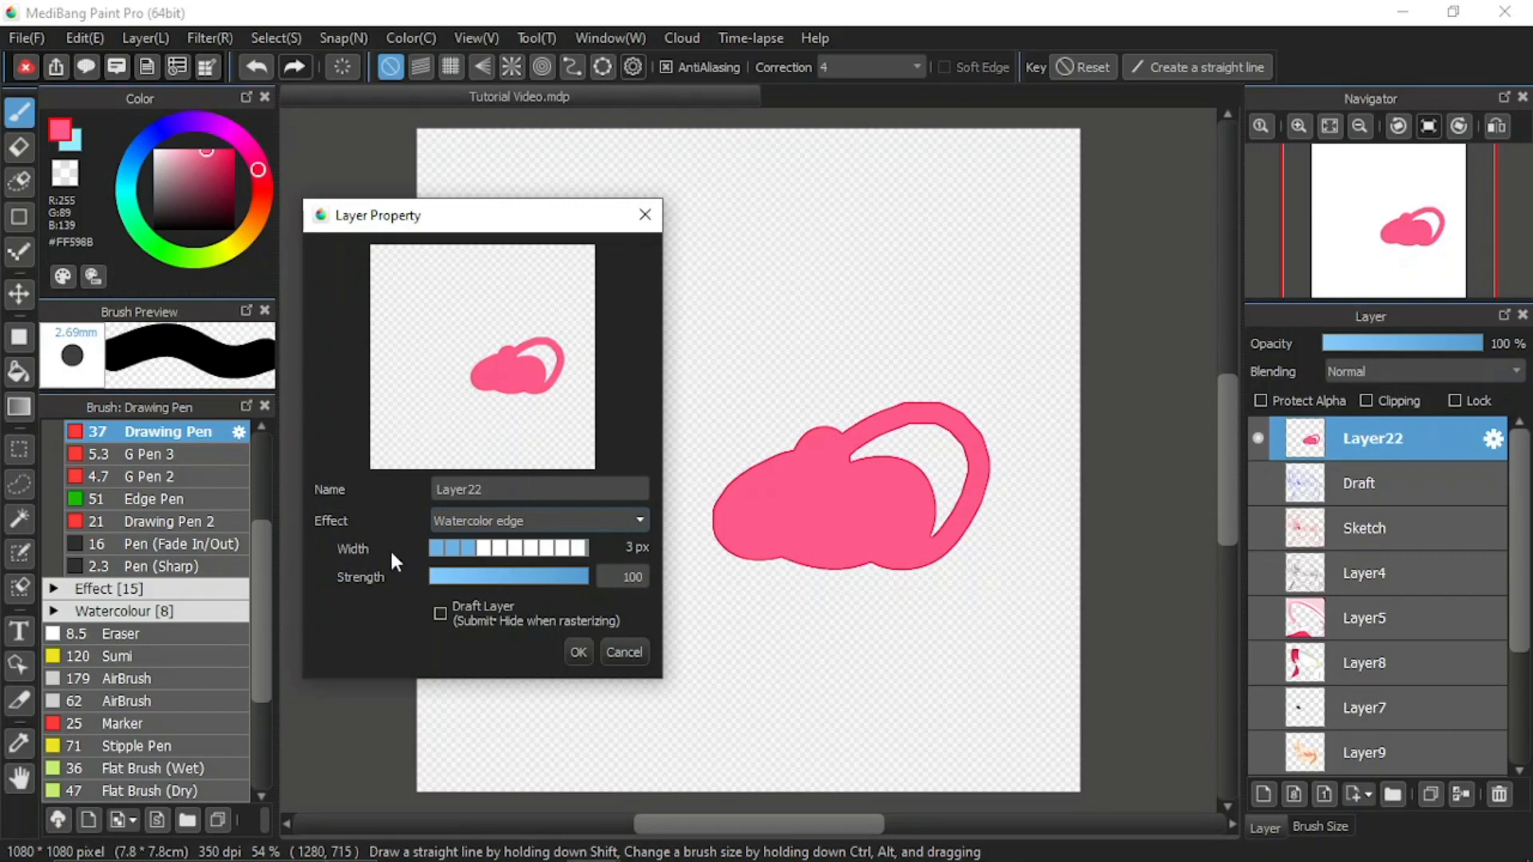
pyautogui.moveTo(516, 554); pyautogui.dragTo(572, 548)
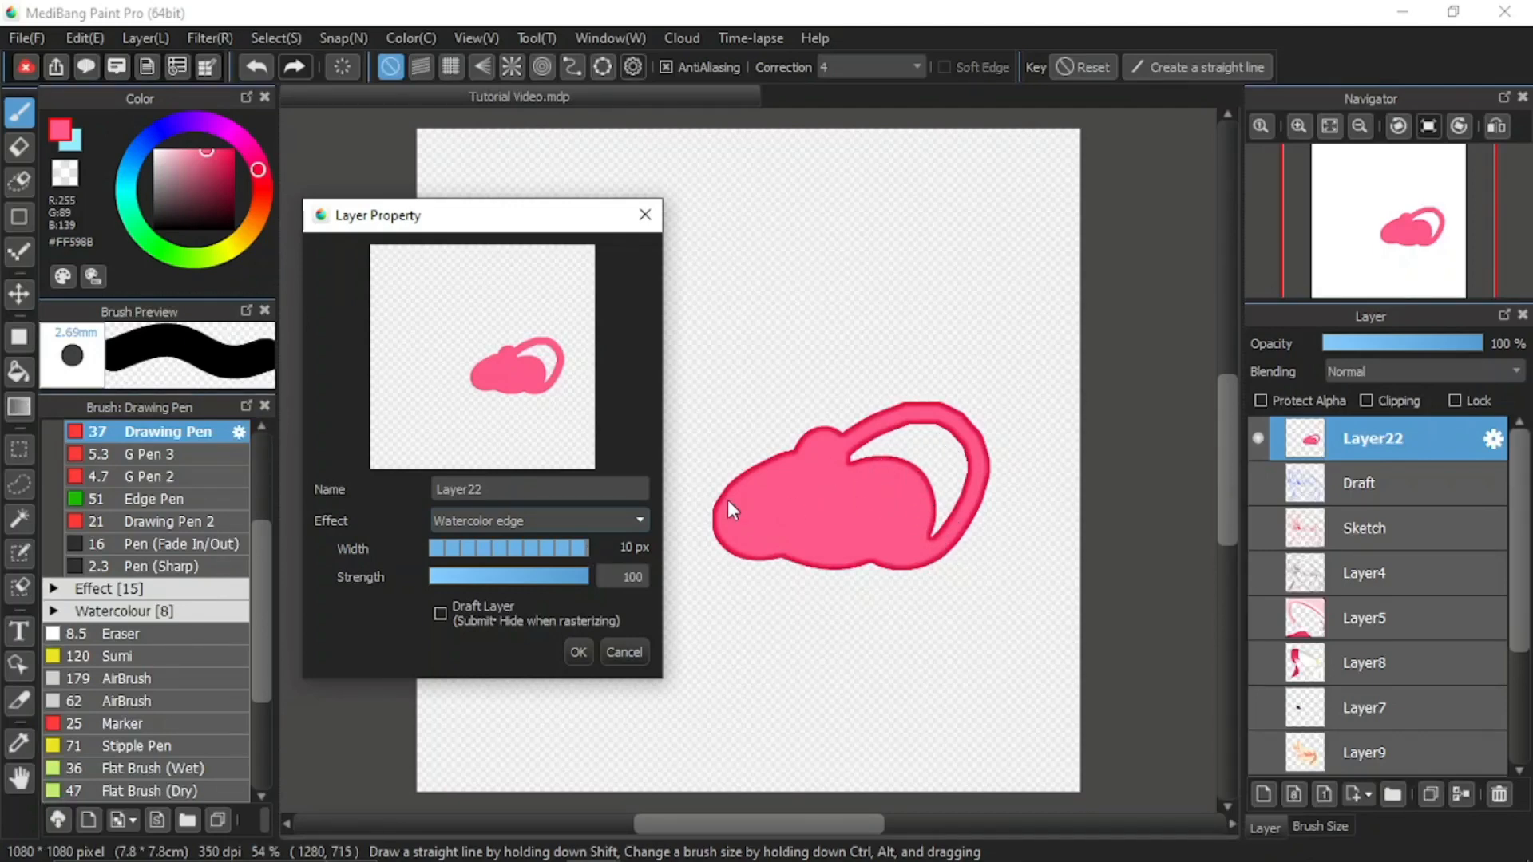
# Switch the blob layer's effect to Watercolor edge (Cloudy) with a width of 9 px and a strength of 67.
pyautogui.click(534, 525)
pyautogui.click(590, 572)
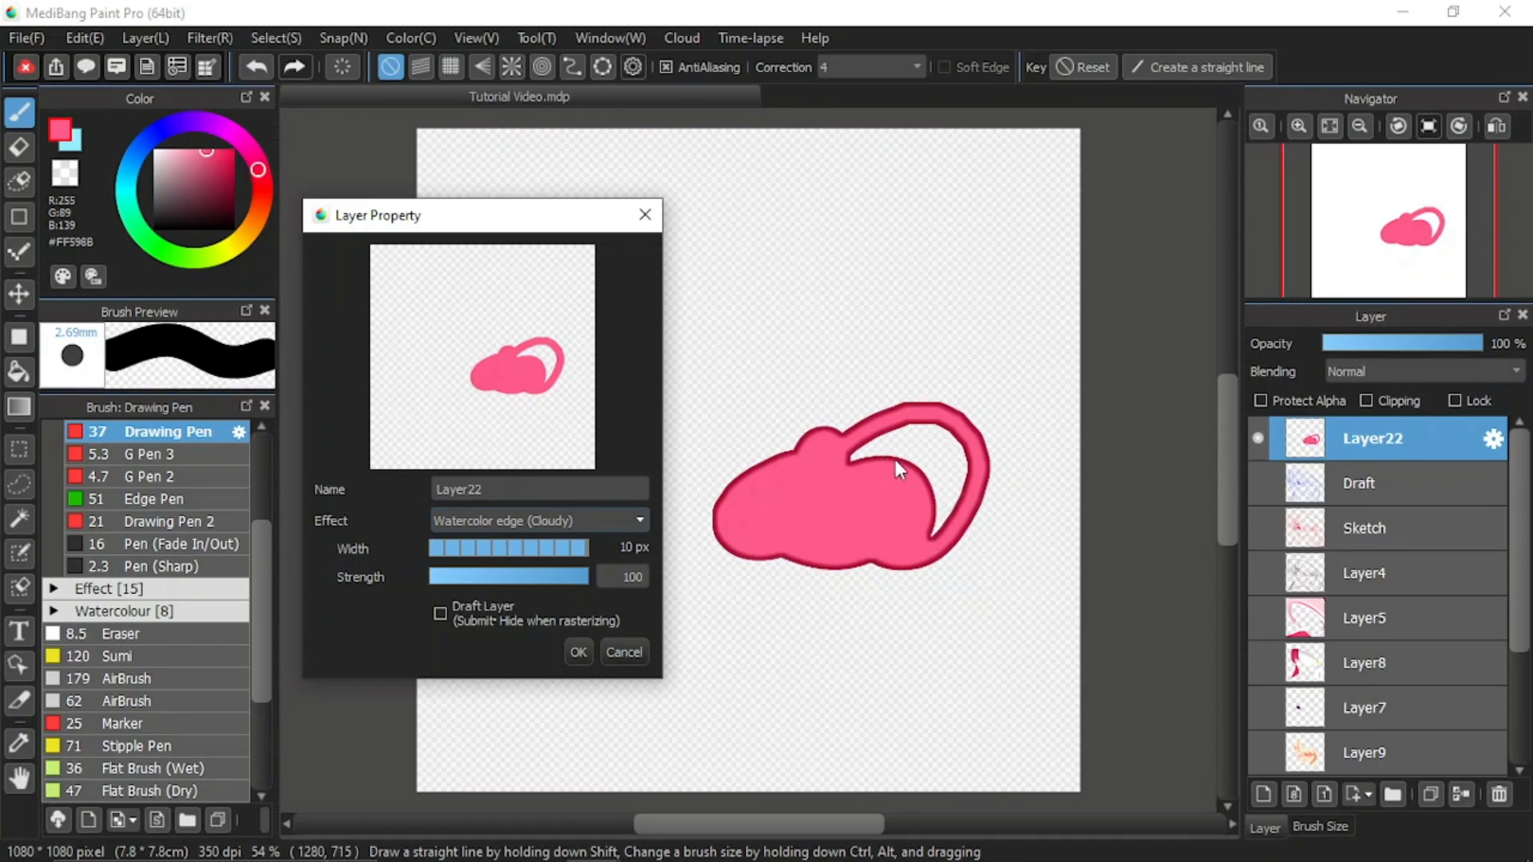
pyautogui.click(543, 521)
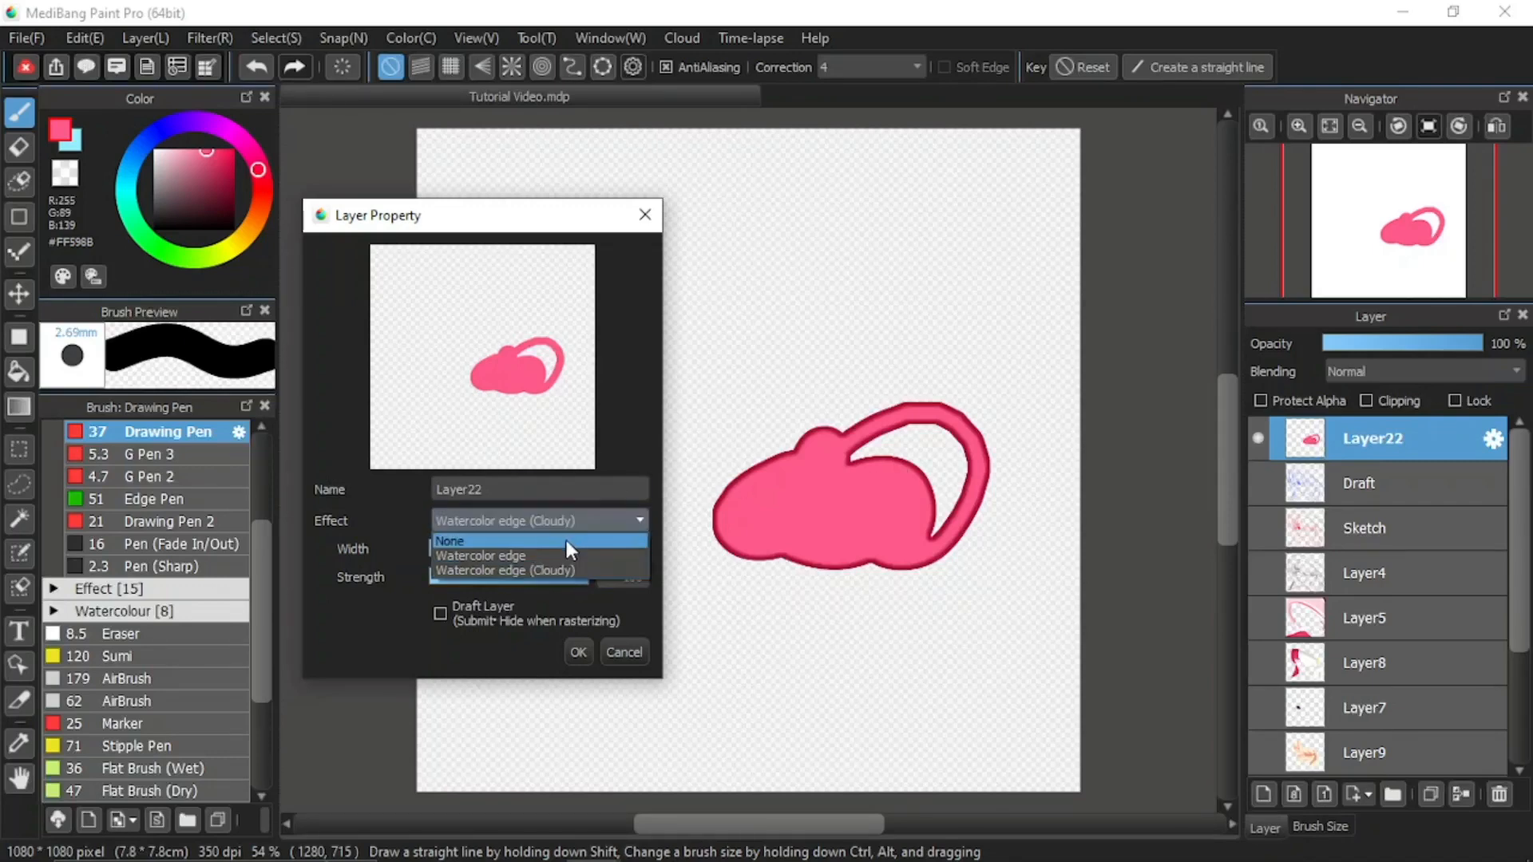
pyautogui.click(571, 553)
pyautogui.click(592, 519)
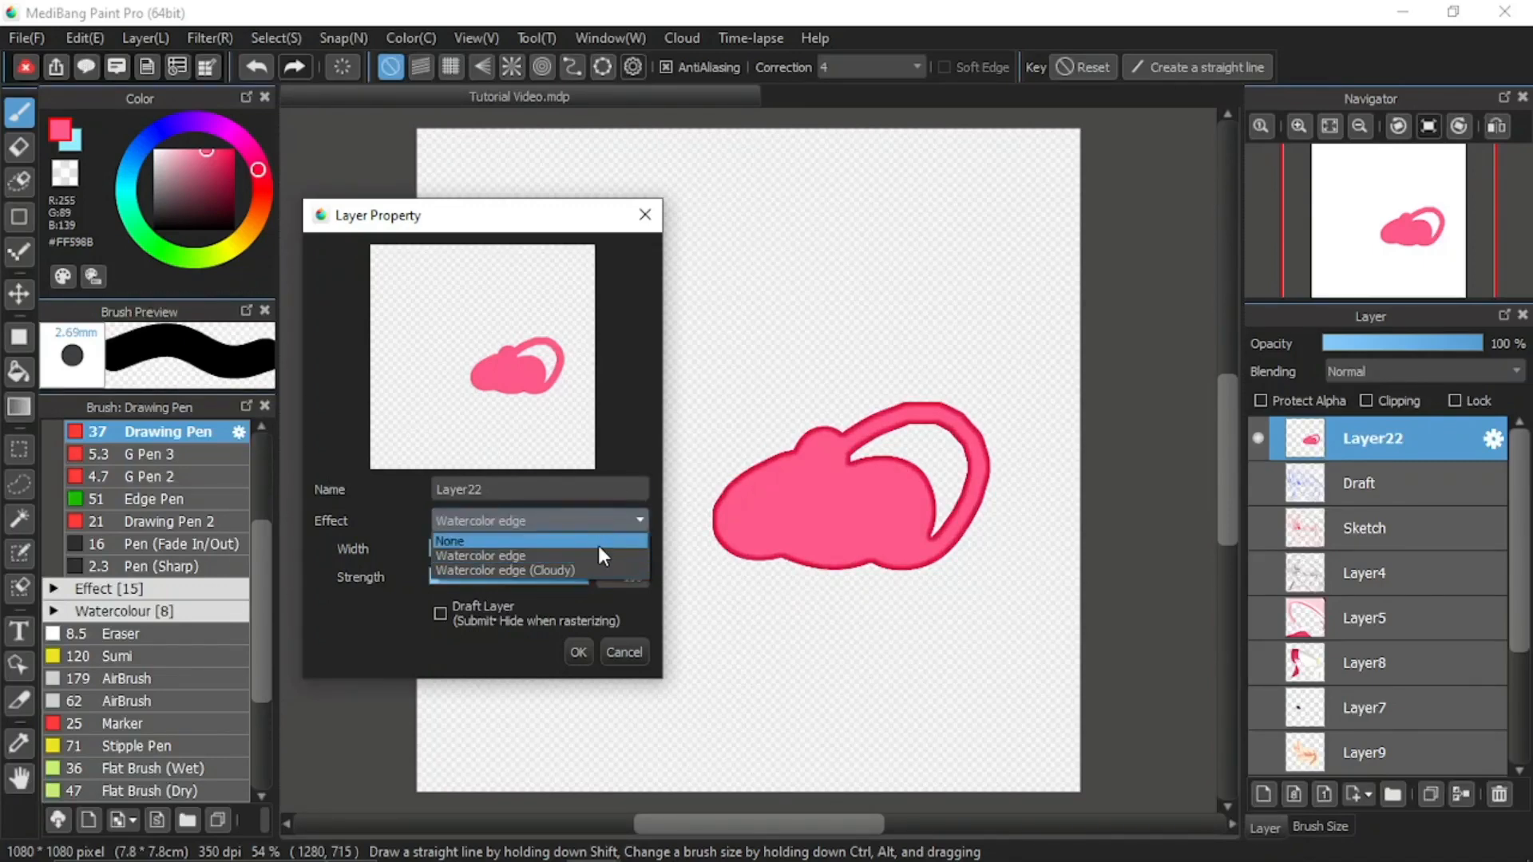
pyautogui.click(600, 572)
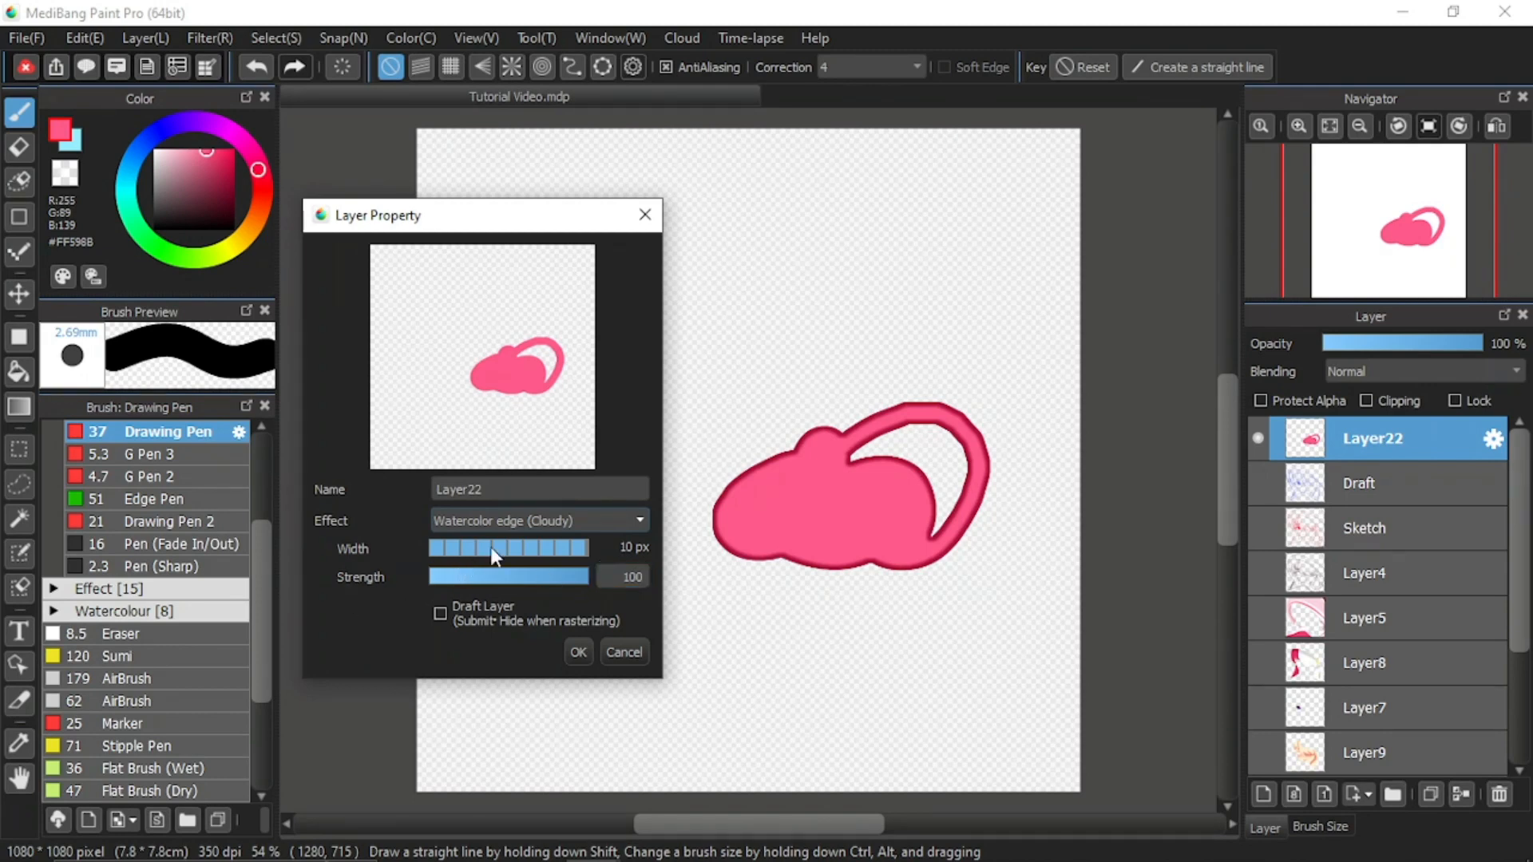
pyautogui.moveTo(490, 547); pyautogui.dragTo(535, 580)
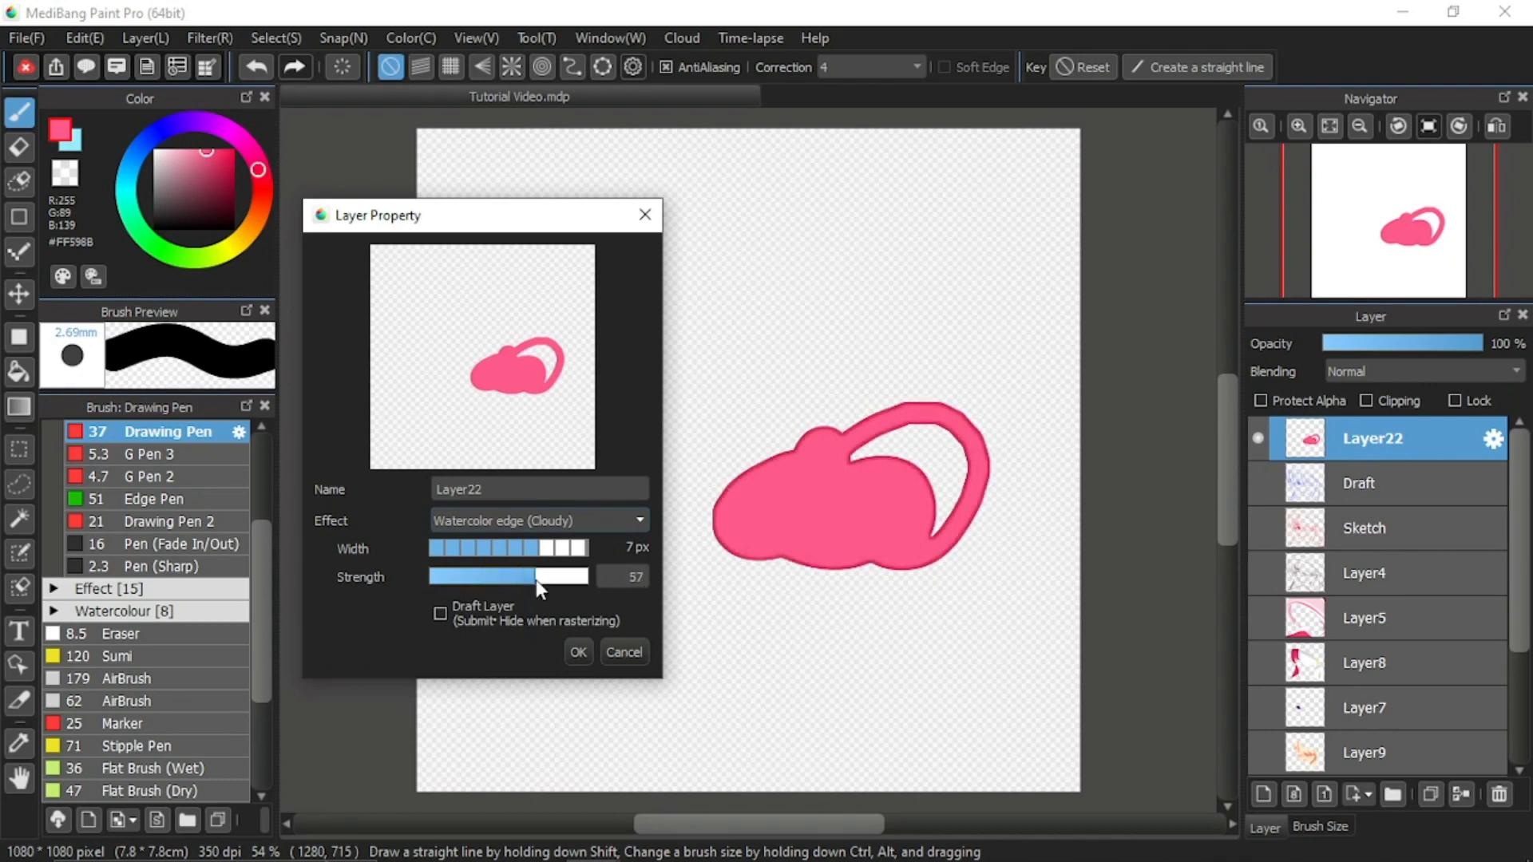
pyautogui.click(558, 554)
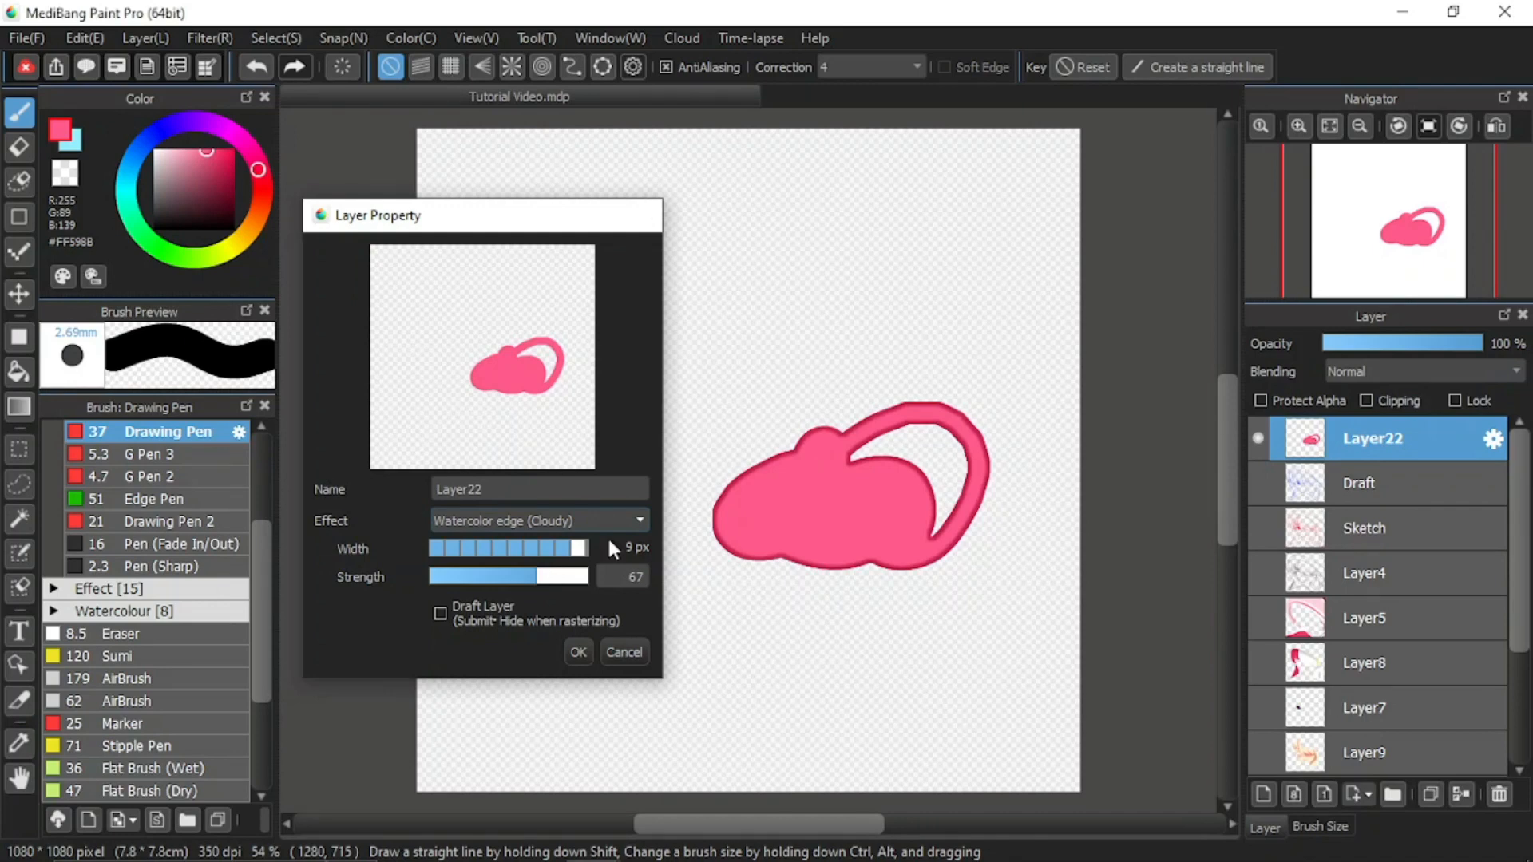
pyautogui.click(578, 651)
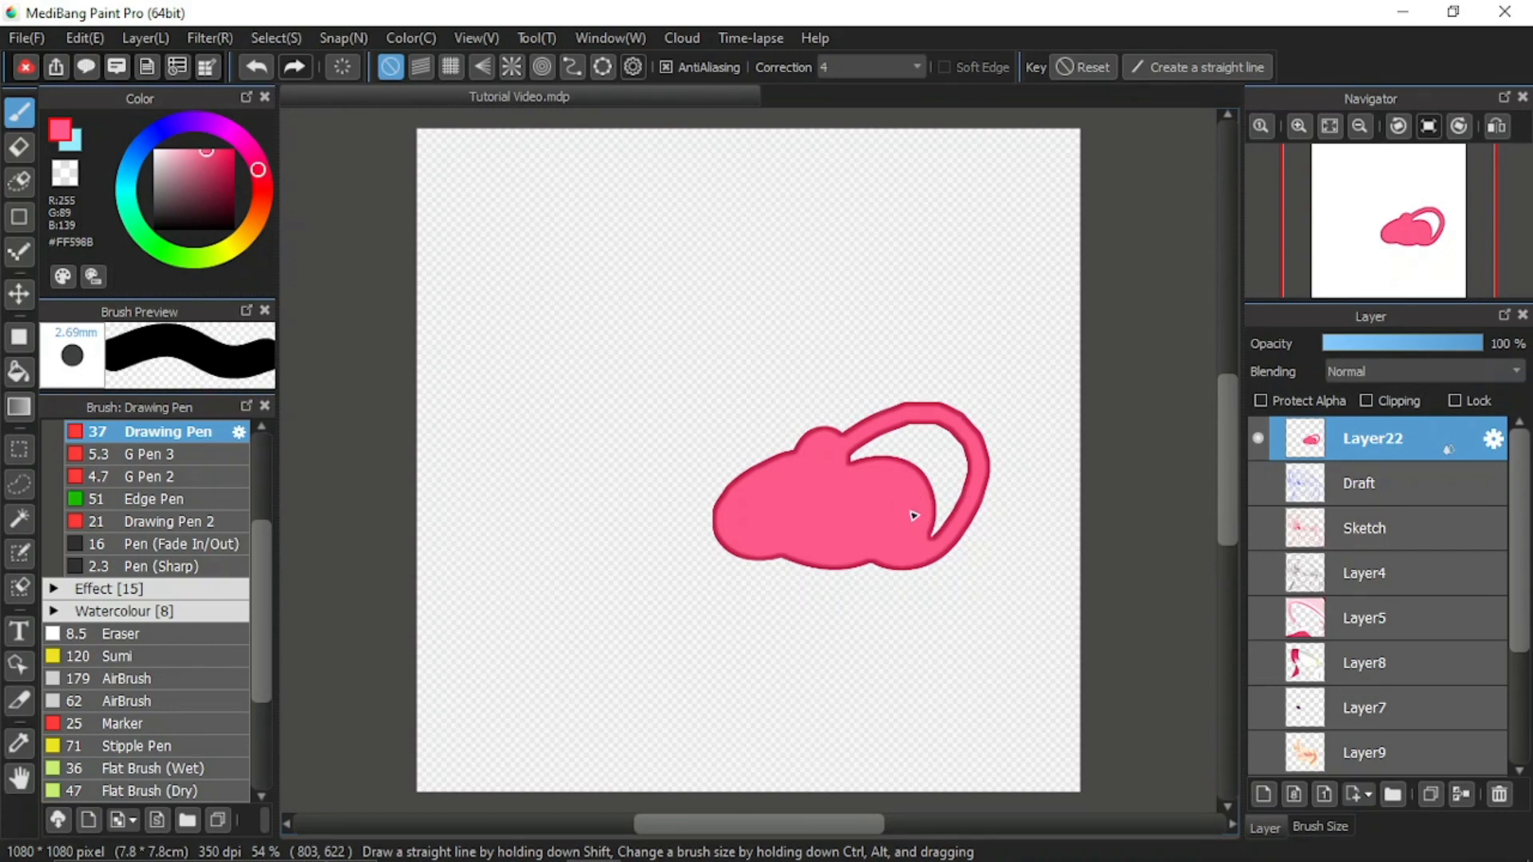
pyautogui.press('6')
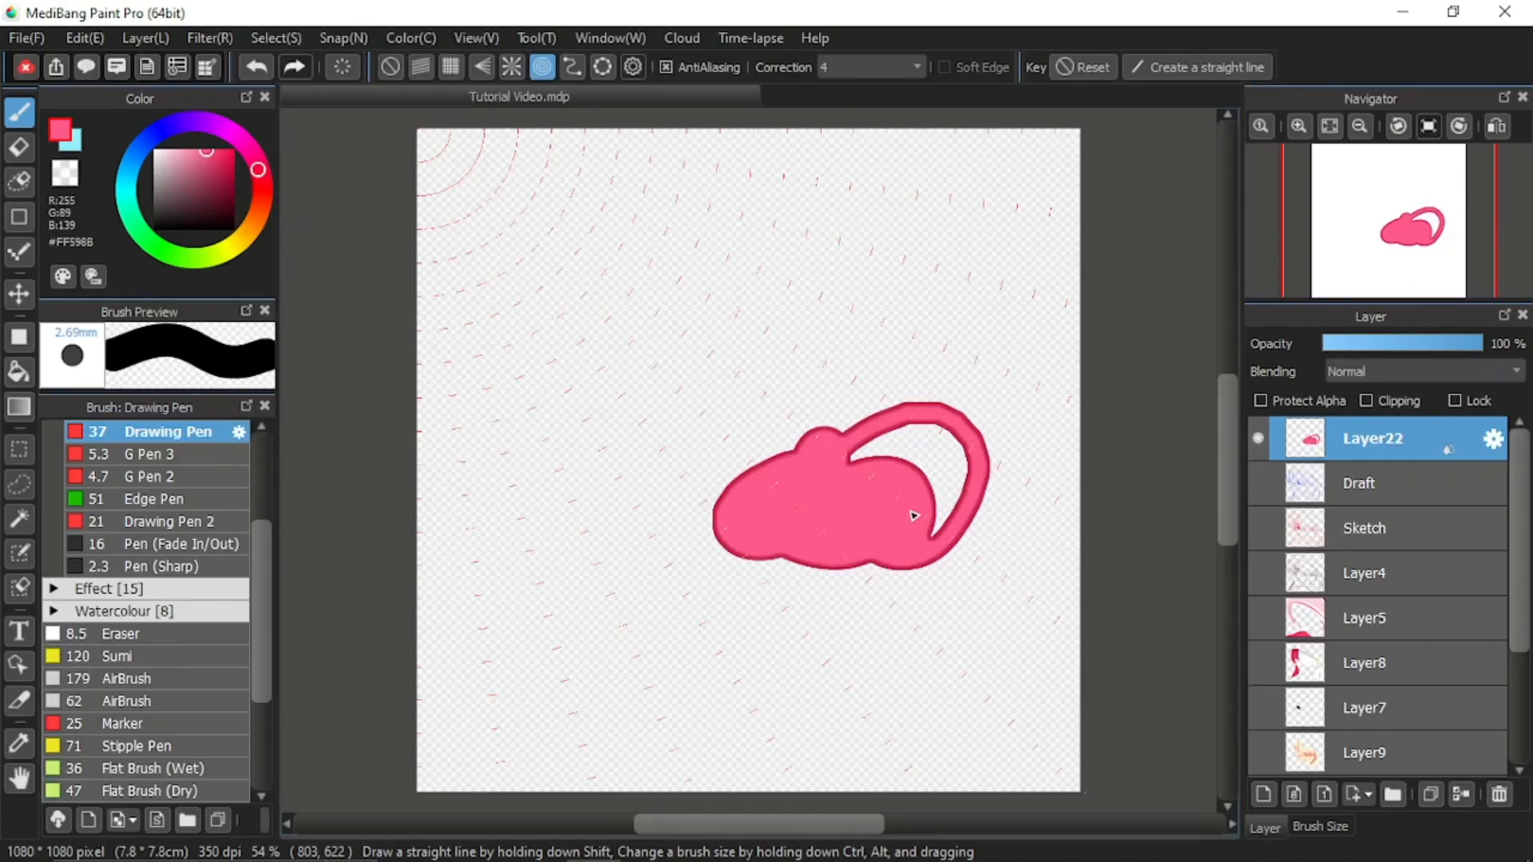
pyautogui.keyDown('ctrl'); pyautogui.click(784, 519); pyautogui.keyUp('ctrl')
pyautogui.click(389, 68)
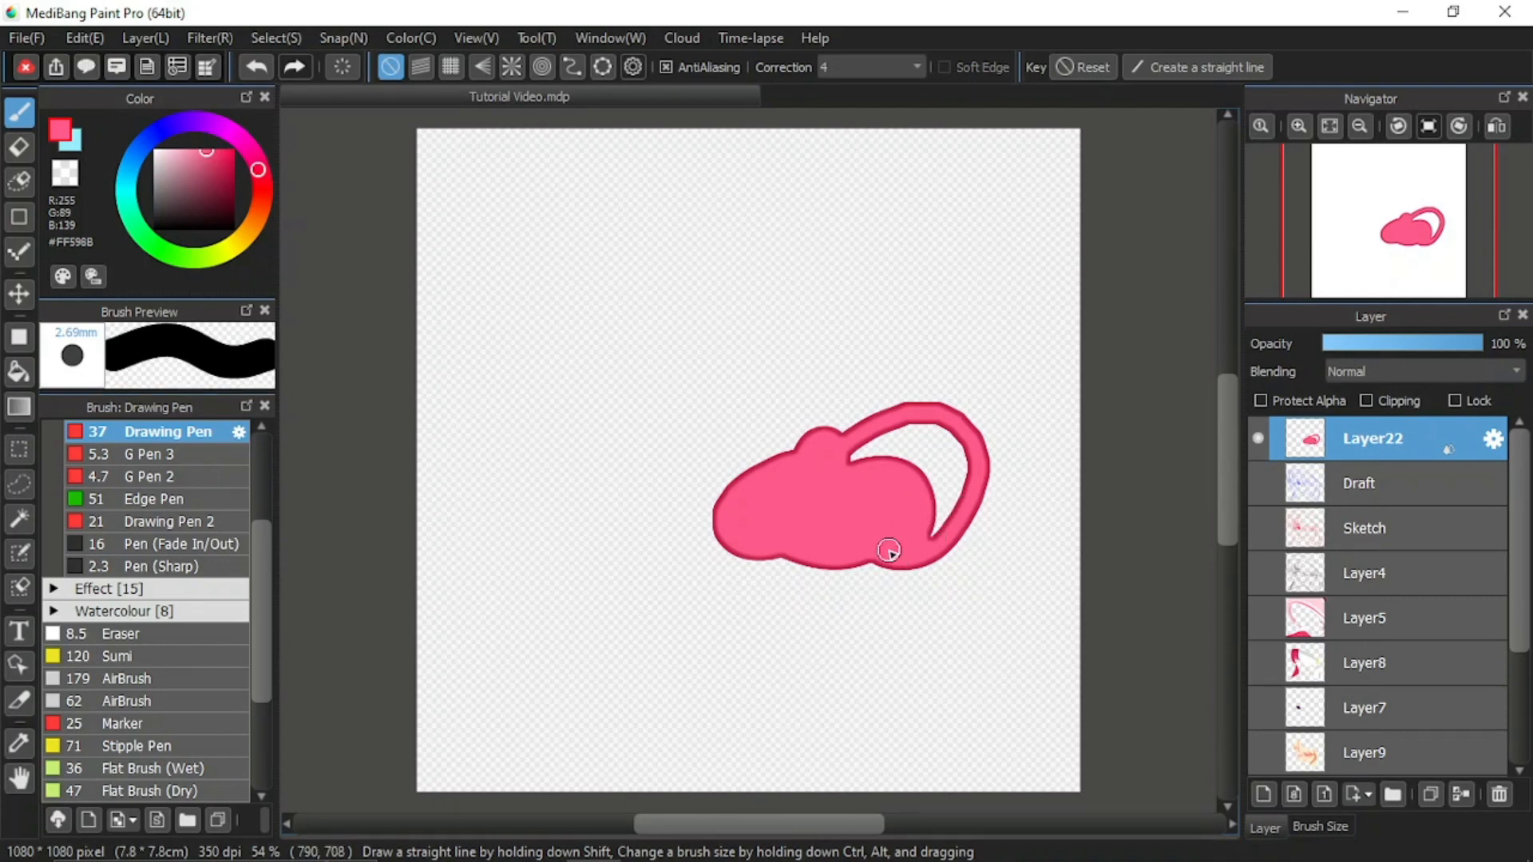
# Set the effect of the blob layer, Layer22, back to None.
pyautogui.doubleClick(1368, 447)
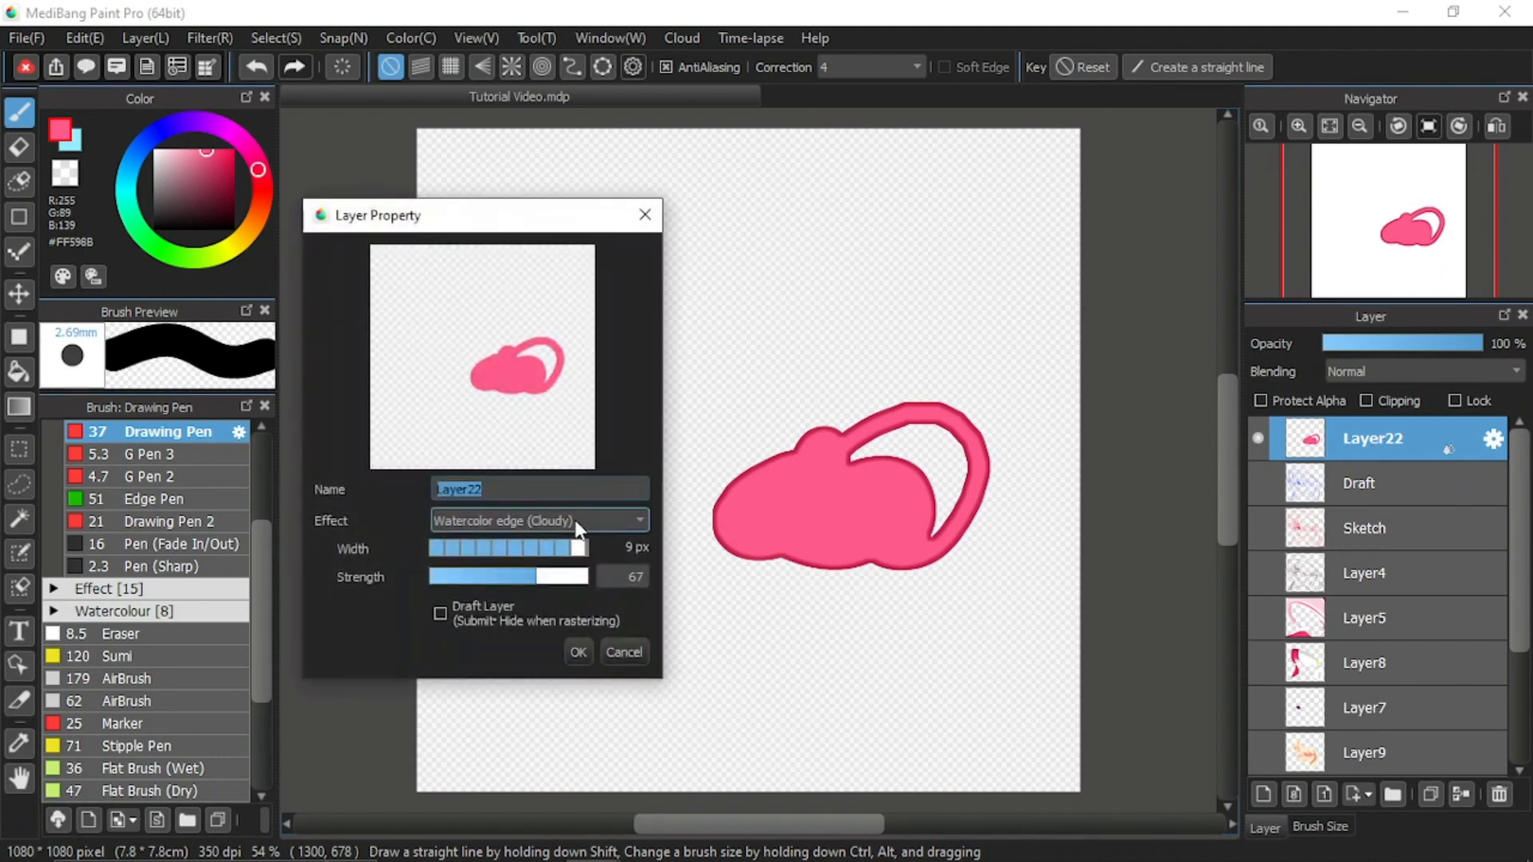
pyautogui.click(500, 524)
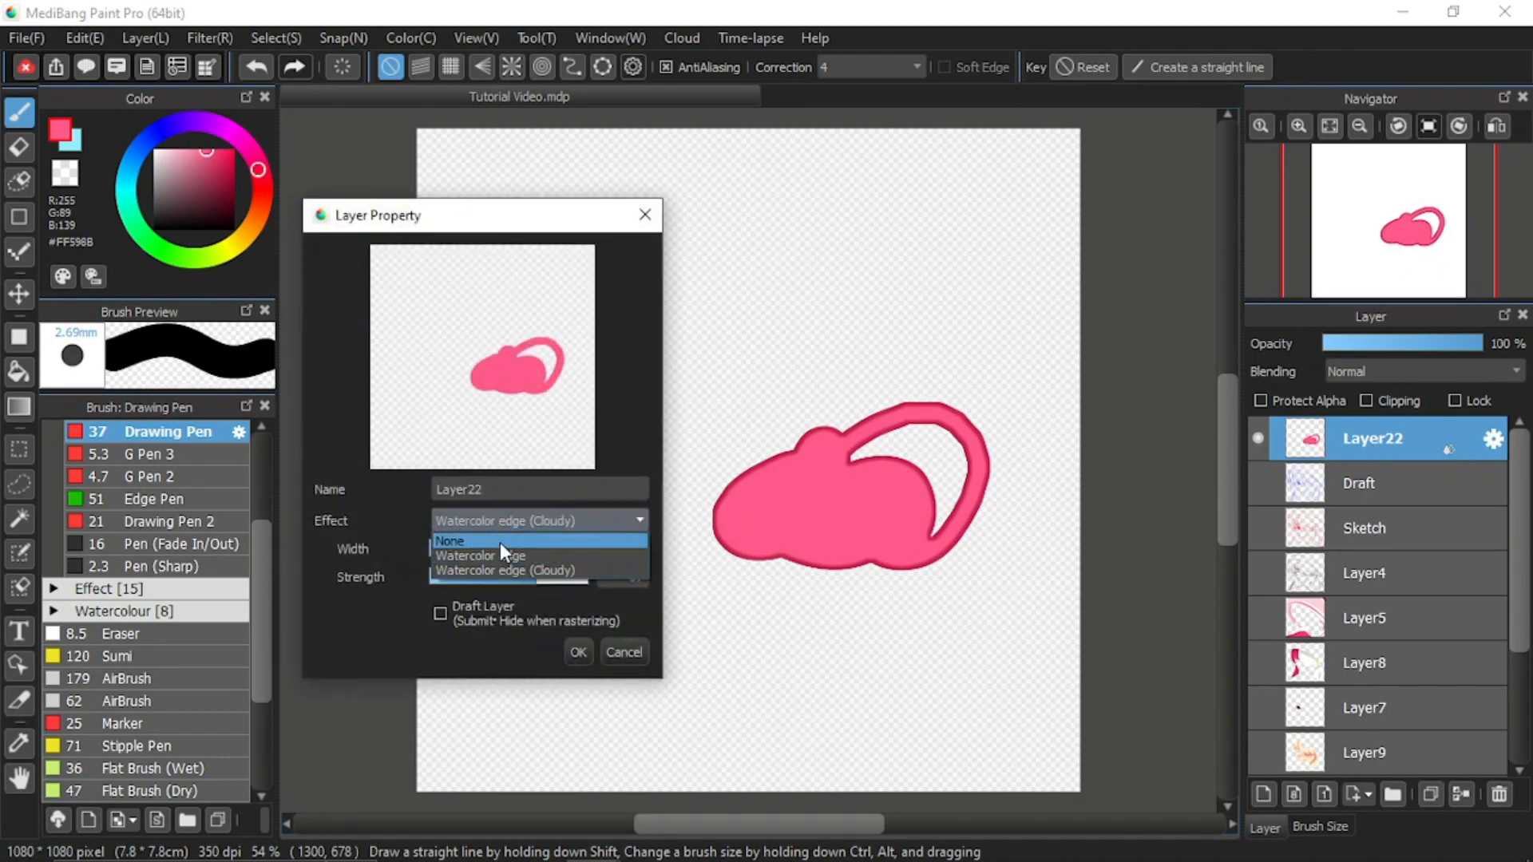
pyautogui.click(499, 543)
pyautogui.click(577, 650)
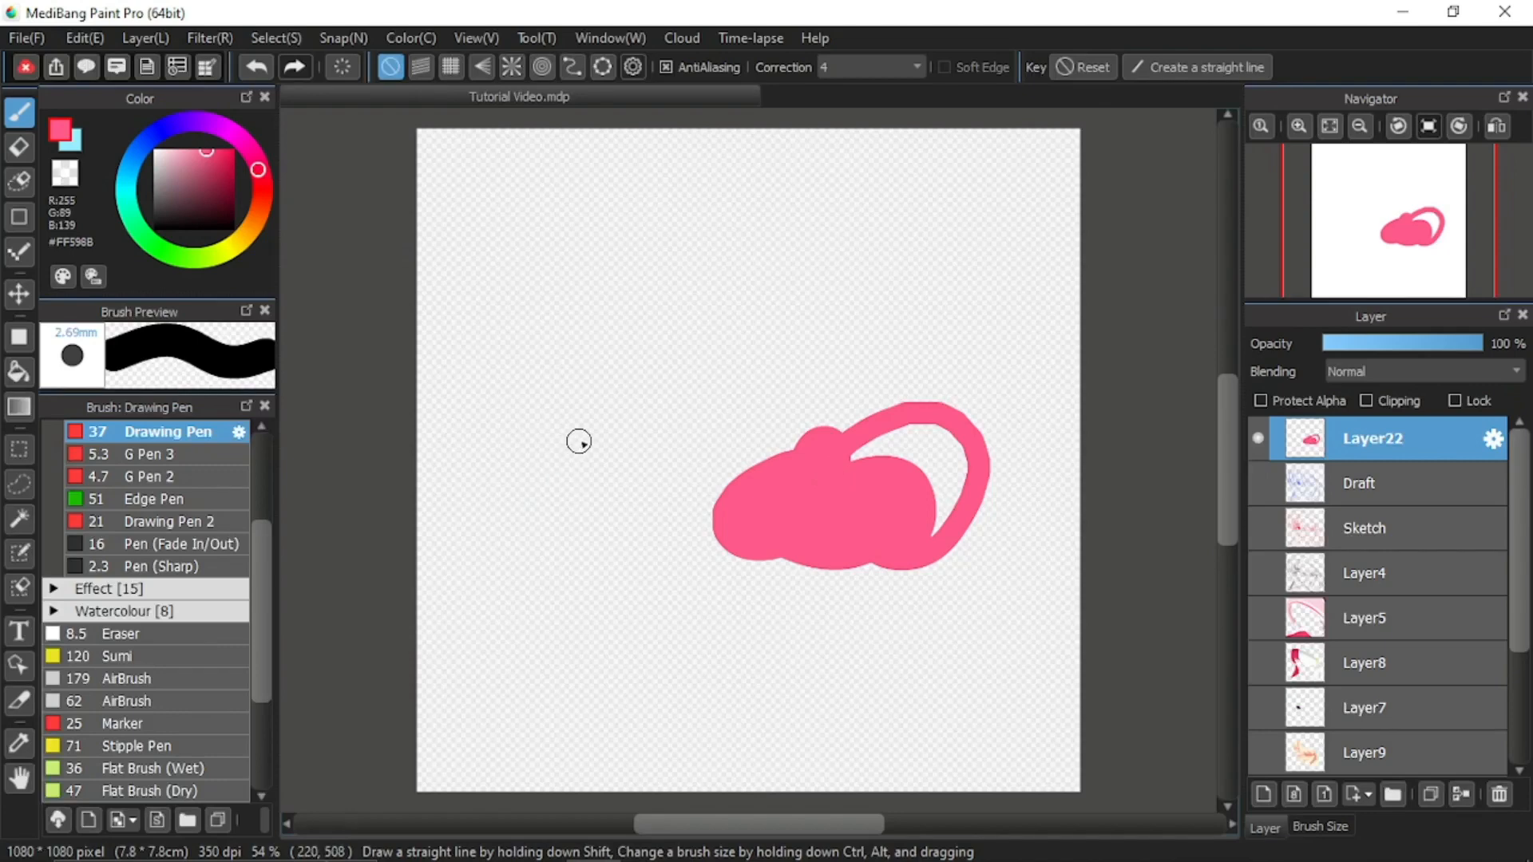
# Clear Layer22 and handwrite "NONE" in pink across the top of the canvas with a small blob beside it.
pyautogui.click(343, 68)
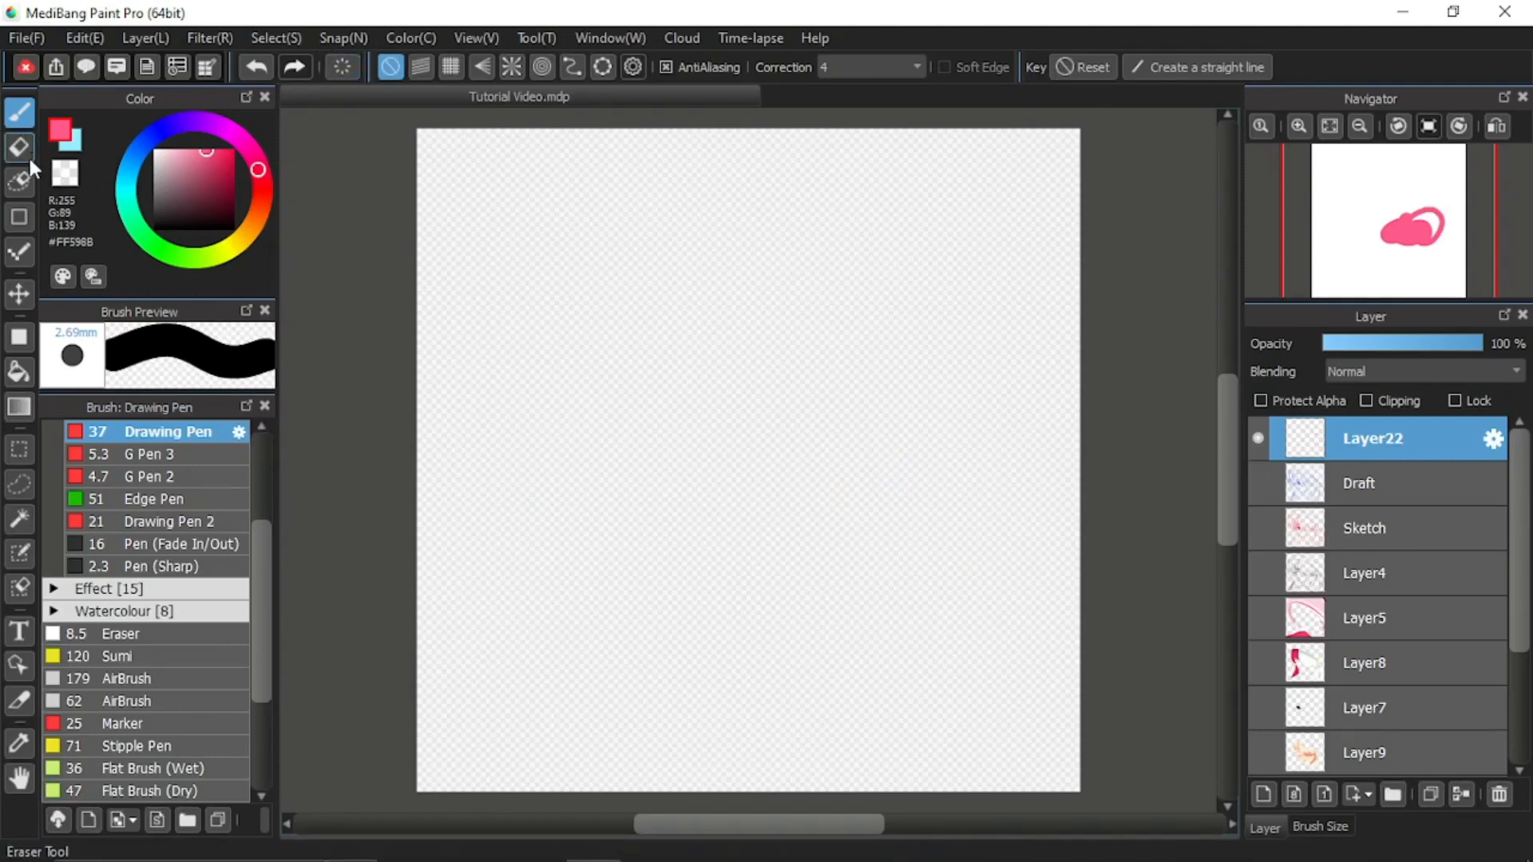
pyautogui.moveTo(487, 173)
pyautogui.mouseDown()
pyautogui.moveTo(456, 279)
pyautogui.moveTo(537, 273)
pyautogui.mouseUp()
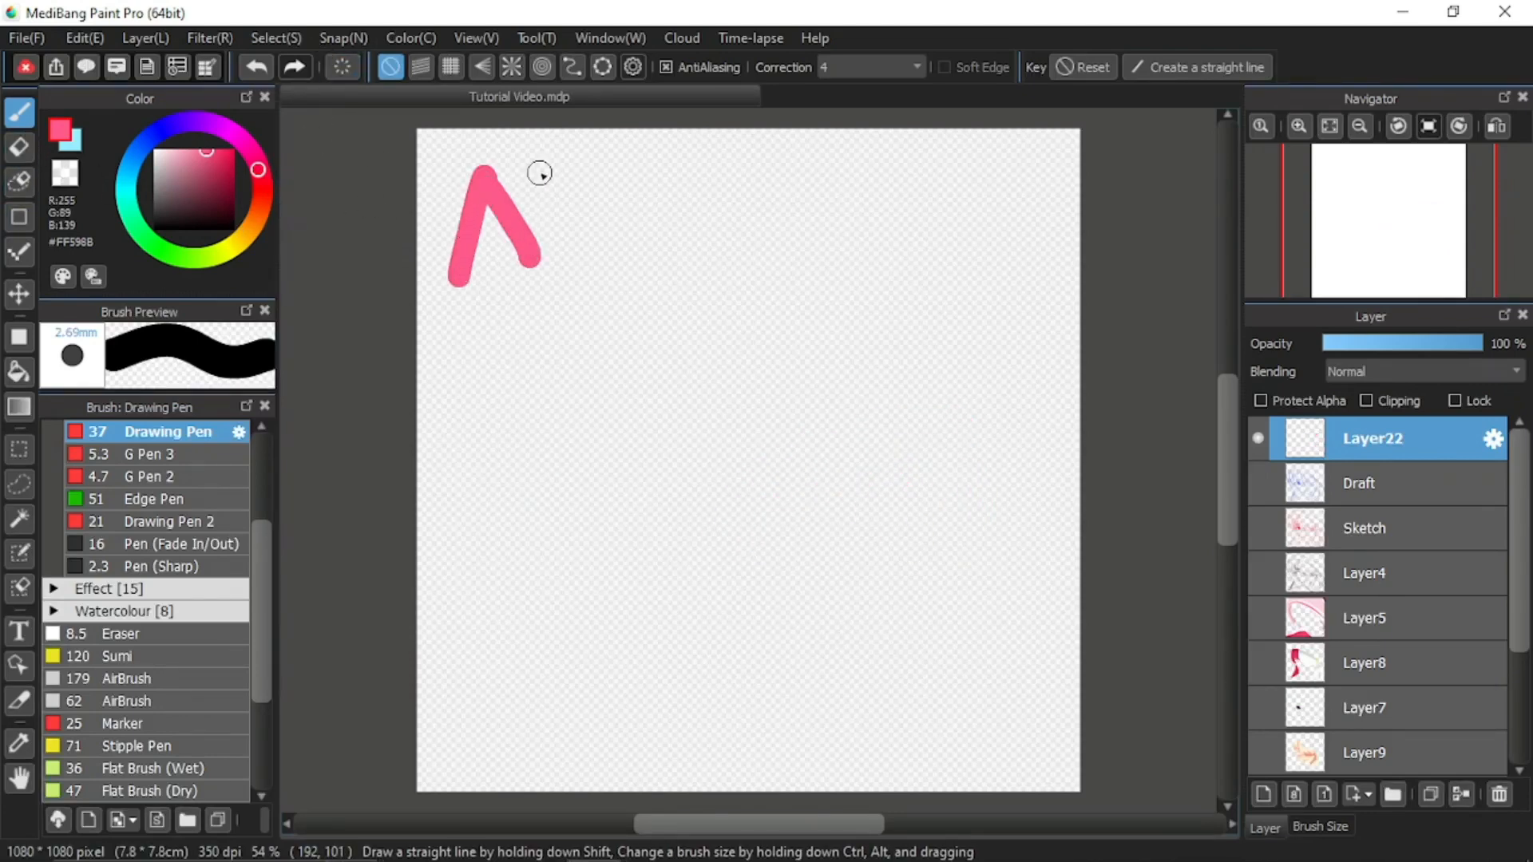
pyautogui.moveTo(543, 156); pyautogui.dragTo(542, 275)
pyautogui.moveTo(589, 206)
pyautogui.mouseDown()
pyautogui.moveTo(575, 232)
pyautogui.moveTo(600, 199)
pyautogui.moveTo(651, 254)
pyautogui.mouseUp()
pyautogui.click(643, 276)
pyautogui.moveTo(661, 201)
pyautogui.mouseDown()
pyautogui.moveTo(715, 189)
pyautogui.moveTo(770, 274)
pyautogui.moveTo(805, 276)
pyautogui.mouseUp()
pyautogui.moveTo(736, 182); pyautogui.dragTo(795, 174)
pyautogui.moveTo(750, 223); pyautogui.dragTo(803, 222)
pyautogui.moveTo(978, 217)
pyautogui.mouseDown()
pyautogui.moveTo(1009, 210)
pyautogui.moveTo(971, 210)
pyautogui.moveTo(957, 229)
pyautogui.moveTo(963, 167)
pyautogui.moveTo(958, 247)
pyautogui.mouseUp()
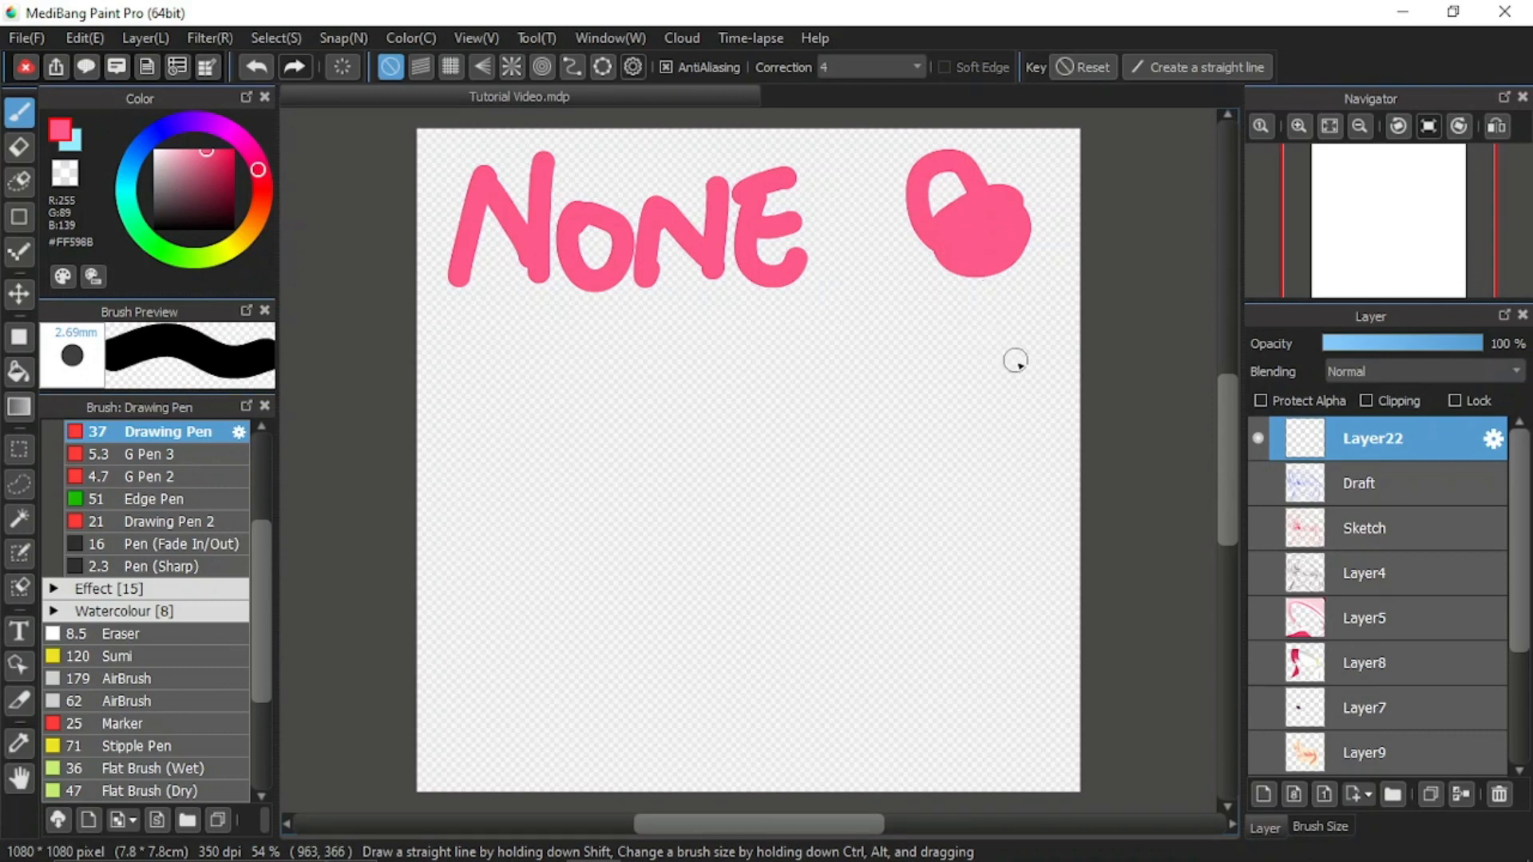
# Add a new layer and handwrite "Watercolour Edge" in pink below "NONE", with a solid blob beside it.
pyautogui.click(1261, 793)
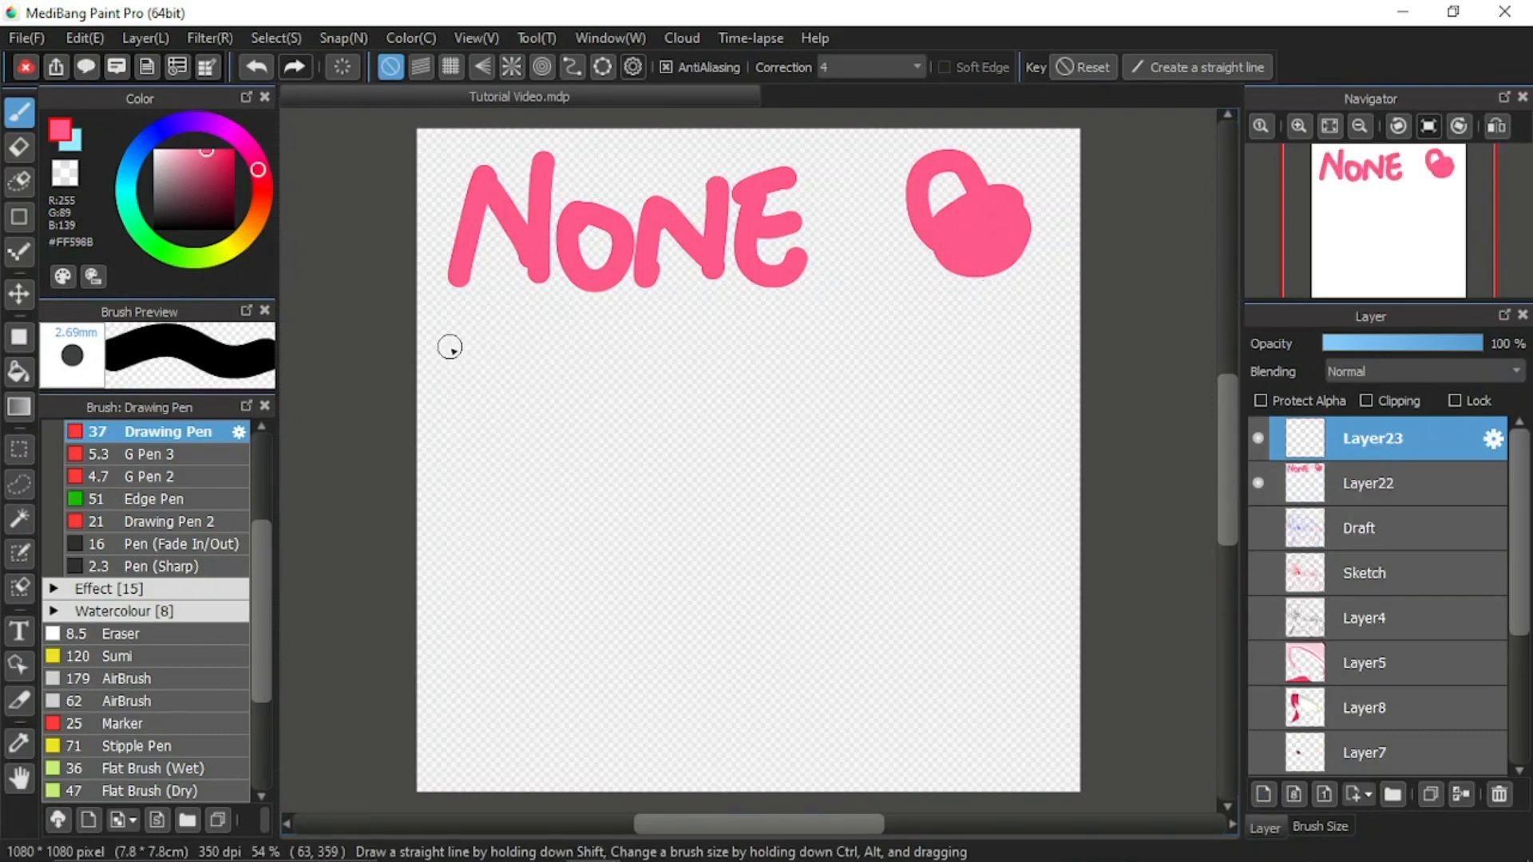
pyautogui.moveTo(450, 346)
pyautogui.mouseDown()
pyautogui.moveTo(472, 400)
pyautogui.moveTo(500, 343)
pyautogui.moveTo(565, 416)
pyautogui.mouseUp()
pyautogui.moveTo(555, 361)
pyautogui.mouseDown()
pyautogui.moveTo(604, 351)
pyautogui.moveTo(591, 427)
pyautogui.mouseUp()
pyautogui.moveTo(615, 399)
pyautogui.mouseDown()
pyautogui.moveTo(633, 397)
pyautogui.moveTo(661, 431)
pyautogui.mouseUp()
pyautogui.moveTo(665, 369); pyautogui.dragTo(667, 422)
pyautogui.moveTo(667, 379)
pyautogui.mouseDown()
pyautogui.moveTo(706, 357)
pyautogui.moveTo(738, 428)
pyautogui.mouseUp()
pyautogui.moveTo(791, 375); pyautogui.dragTo(786, 373)
pyautogui.moveTo(814, 315); pyautogui.dragTo(835, 411)
pyautogui.moveTo(871, 367); pyautogui.dragTo(872, 374)
pyautogui.moveTo(894, 367)
pyautogui.mouseDown()
pyautogui.moveTo(908, 411)
pyautogui.moveTo(987, 366)
pyautogui.mouseUp()
pyautogui.moveTo(515, 462)
pyautogui.mouseDown()
pyautogui.moveTo(489, 503)
pyautogui.moveTo(531, 555)
pyautogui.moveTo(563, 551)
pyautogui.mouseUp()
pyautogui.moveTo(563, 441)
pyautogui.mouseDown()
pyautogui.moveTo(594, 525)
pyautogui.moveTo(650, 520)
pyautogui.moveTo(631, 583)
pyautogui.mouseUp()
pyautogui.moveTo(679, 519)
pyautogui.mouseDown()
pyautogui.moveTo(684, 490)
pyautogui.moveTo(723, 543)
pyautogui.mouseUp()
pyautogui.moveTo(950, 481)
pyautogui.mouseDown()
pyautogui.moveTo(907, 542)
pyautogui.moveTo(889, 525)
pyautogui.moveTo(924, 520)
pyautogui.moveTo(904, 511)
pyautogui.moveTo(971, 490)
pyautogui.mouseUp()
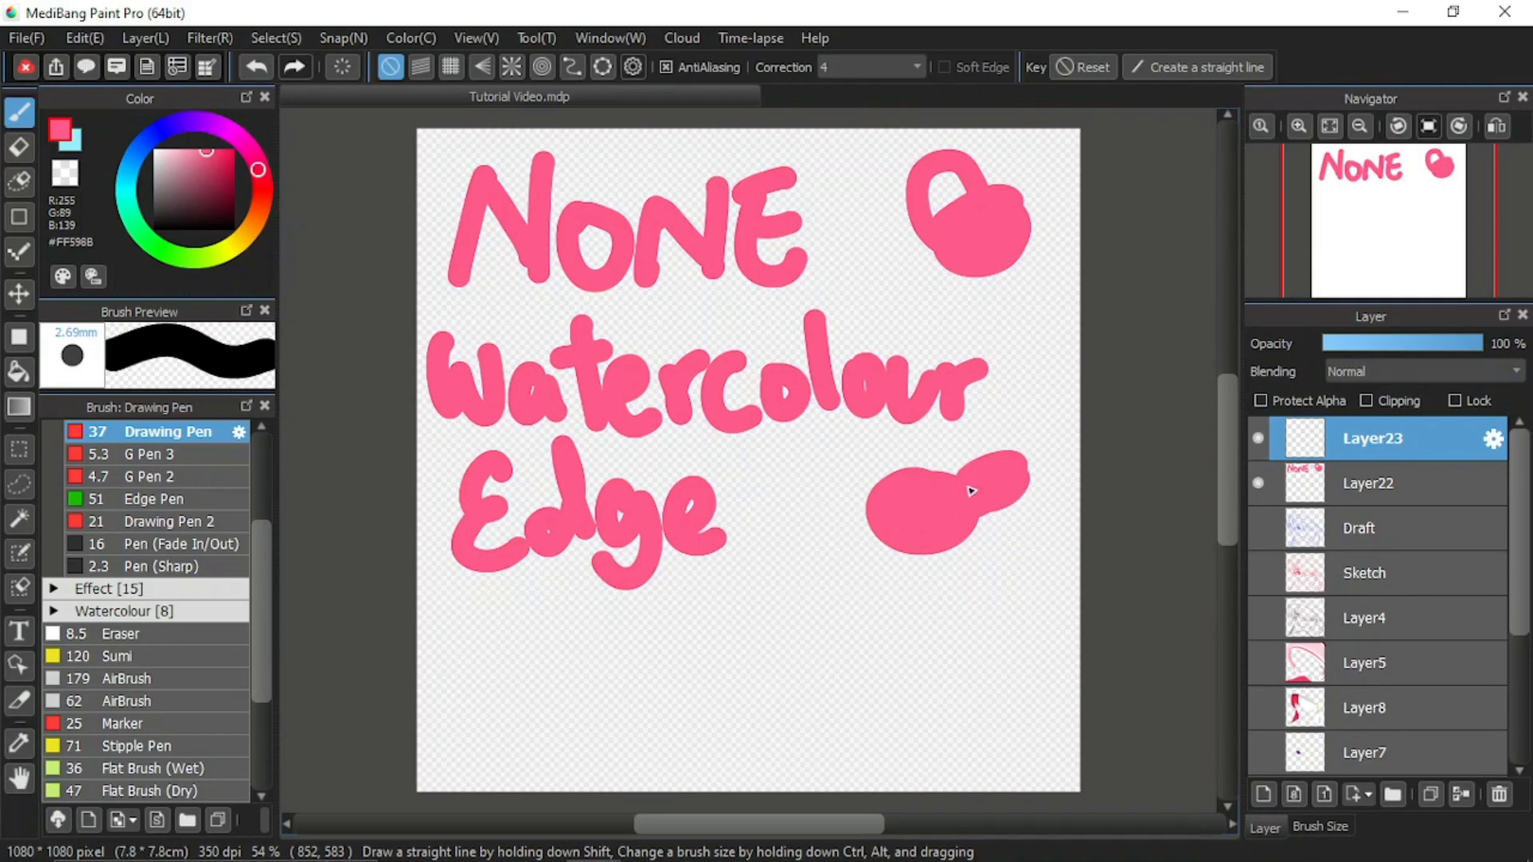
# Add another layer and handwrite "Watercolour.E Cloudy" along the bottom of the canvas, with a solid blob beside it.
pyautogui.click(1263, 794)
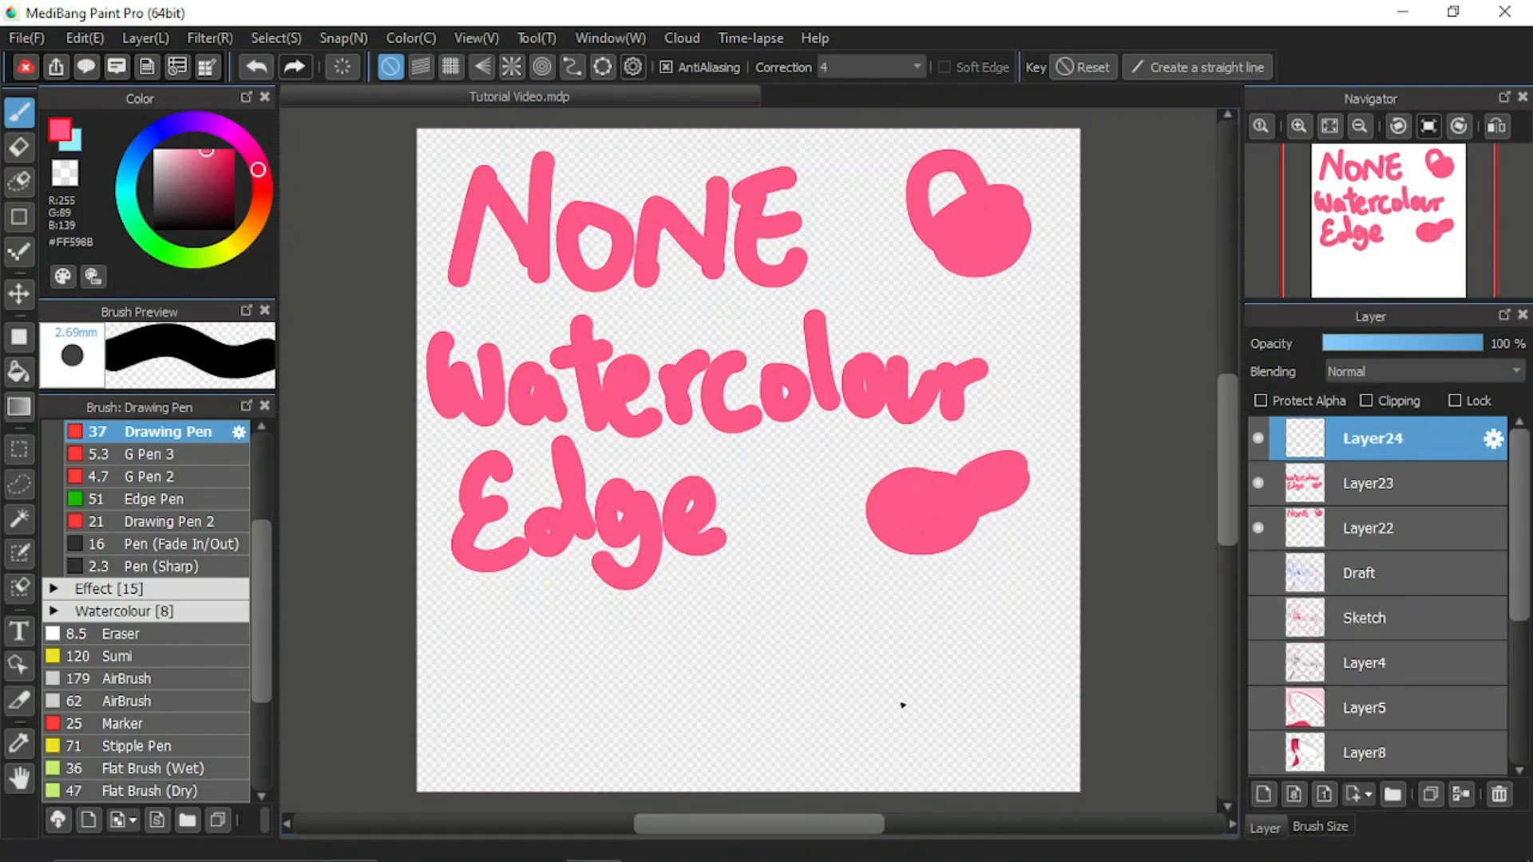
pyautogui.moveTo(435, 621)
pyautogui.mouseDown()
pyautogui.moveTo(433, 654)
pyautogui.moveTo(467, 690)
pyautogui.moveTo(497, 651)
pyautogui.moveTo(560, 698)
pyautogui.moveTo(600, 673)
pyautogui.moveTo(596, 686)
pyautogui.moveTo(708, 704)
pyautogui.moveTo(821, 681)
pyautogui.moveTo(820, 651)
pyautogui.moveTo(880, 665)
pyautogui.moveTo(908, 643)
pyautogui.mouseUp()
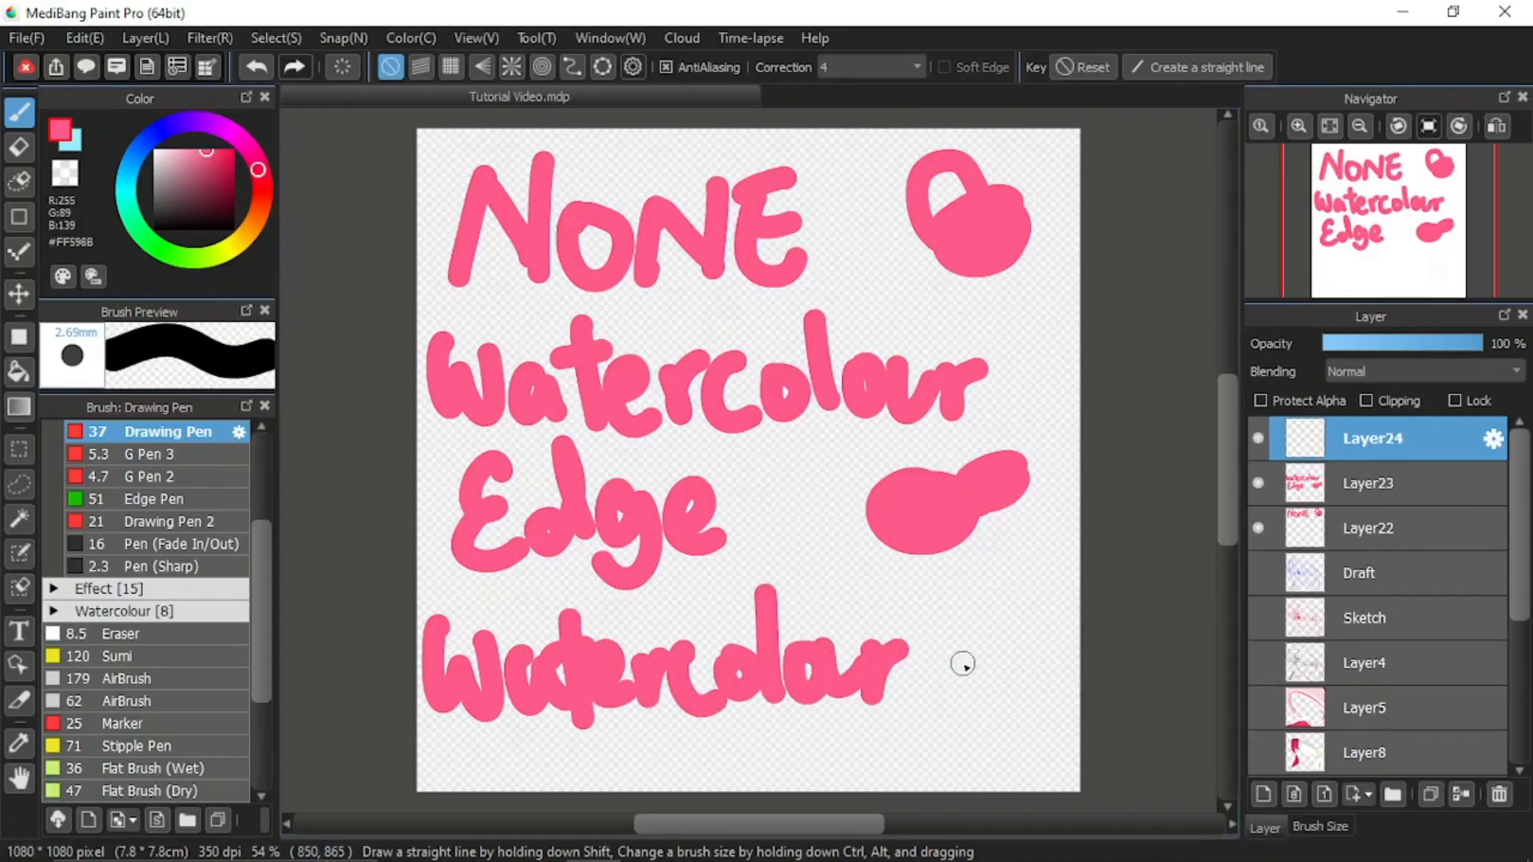
pyautogui.moveTo(986, 609)
pyautogui.mouseDown()
pyautogui.moveTo(969, 616)
pyautogui.moveTo(1019, 693)
pyautogui.mouseUp()
pyautogui.click(927, 691)
pyautogui.moveTo(581, 730)
pyautogui.mouseDown()
pyautogui.moveTo(548, 738)
pyautogui.moveTo(572, 787)
pyautogui.moveTo(798, 742)
pyautogui.moveTo(847, 791)
pyautogui.mouseUp()
pyautogui.moveTo(955, 747)
pyautogui.mouseDown()
pyautogui.moveTo(1003, 745)
pyautogui.moveTo(964, 763)
pyautogui.moveTo(1030, 728)
pyautogui.moveTo(1064, 731)
pyautogui.mouseUp()
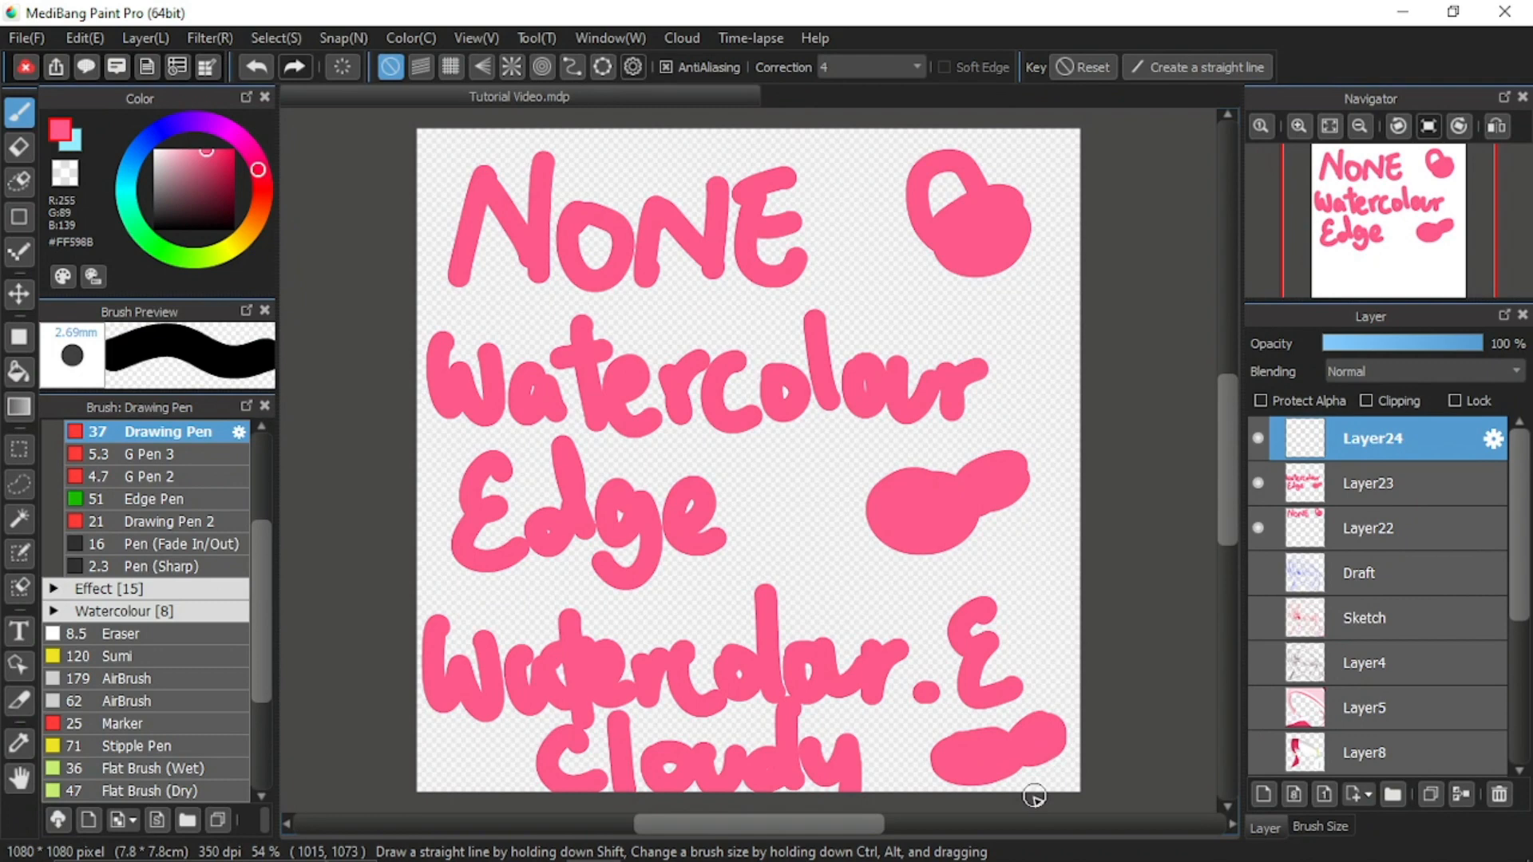
# Apply the Watercolor edge effect to the "Watercolour Edge" layer, Layer23, with a width of 10 px.
pyautogui.click(1374, 485)
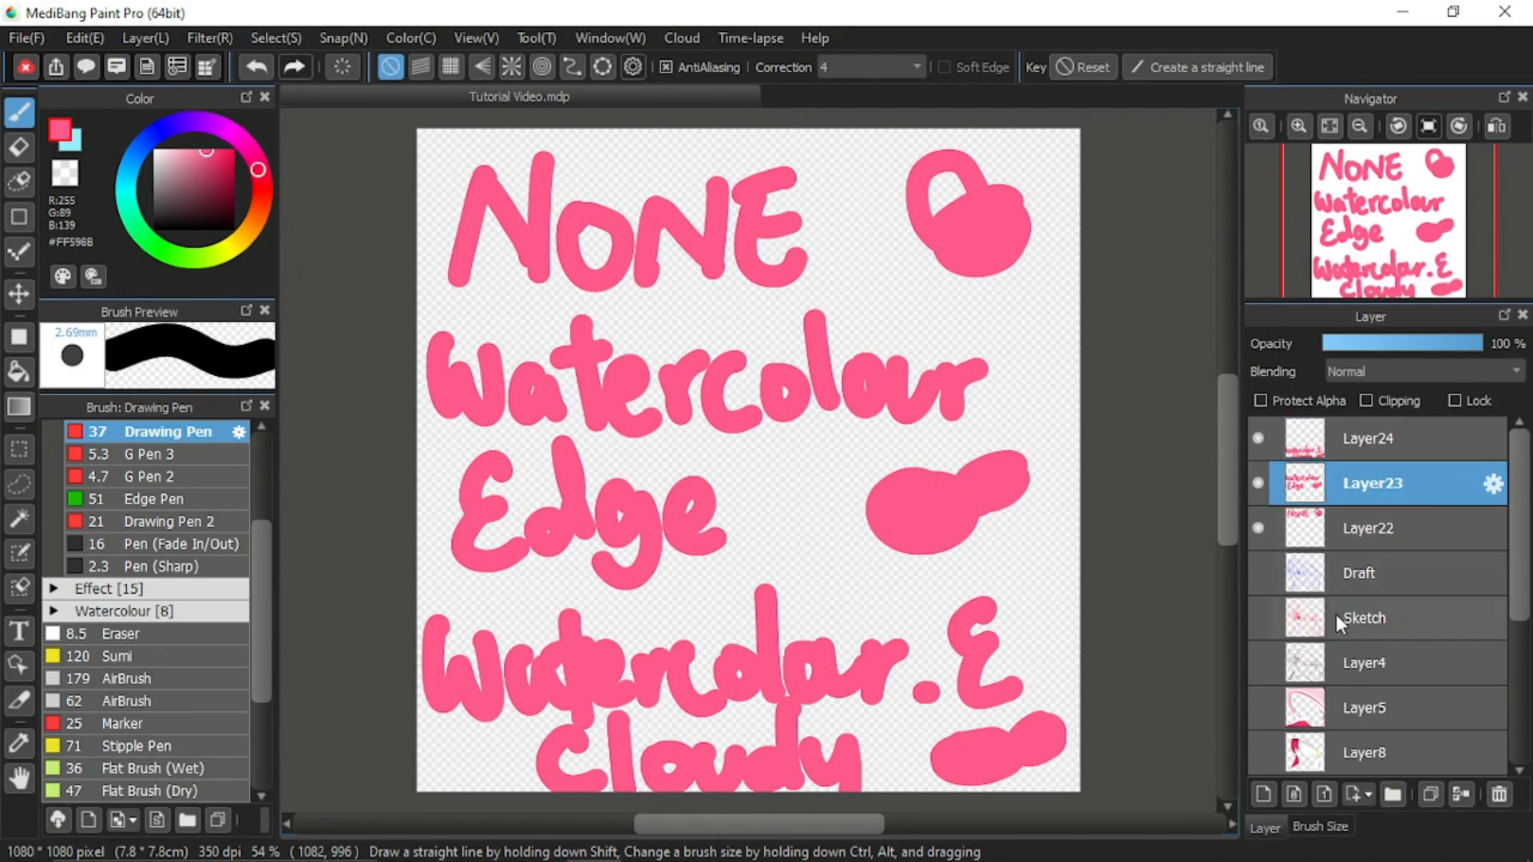
pyautogui.doubleClick(1386, 481)
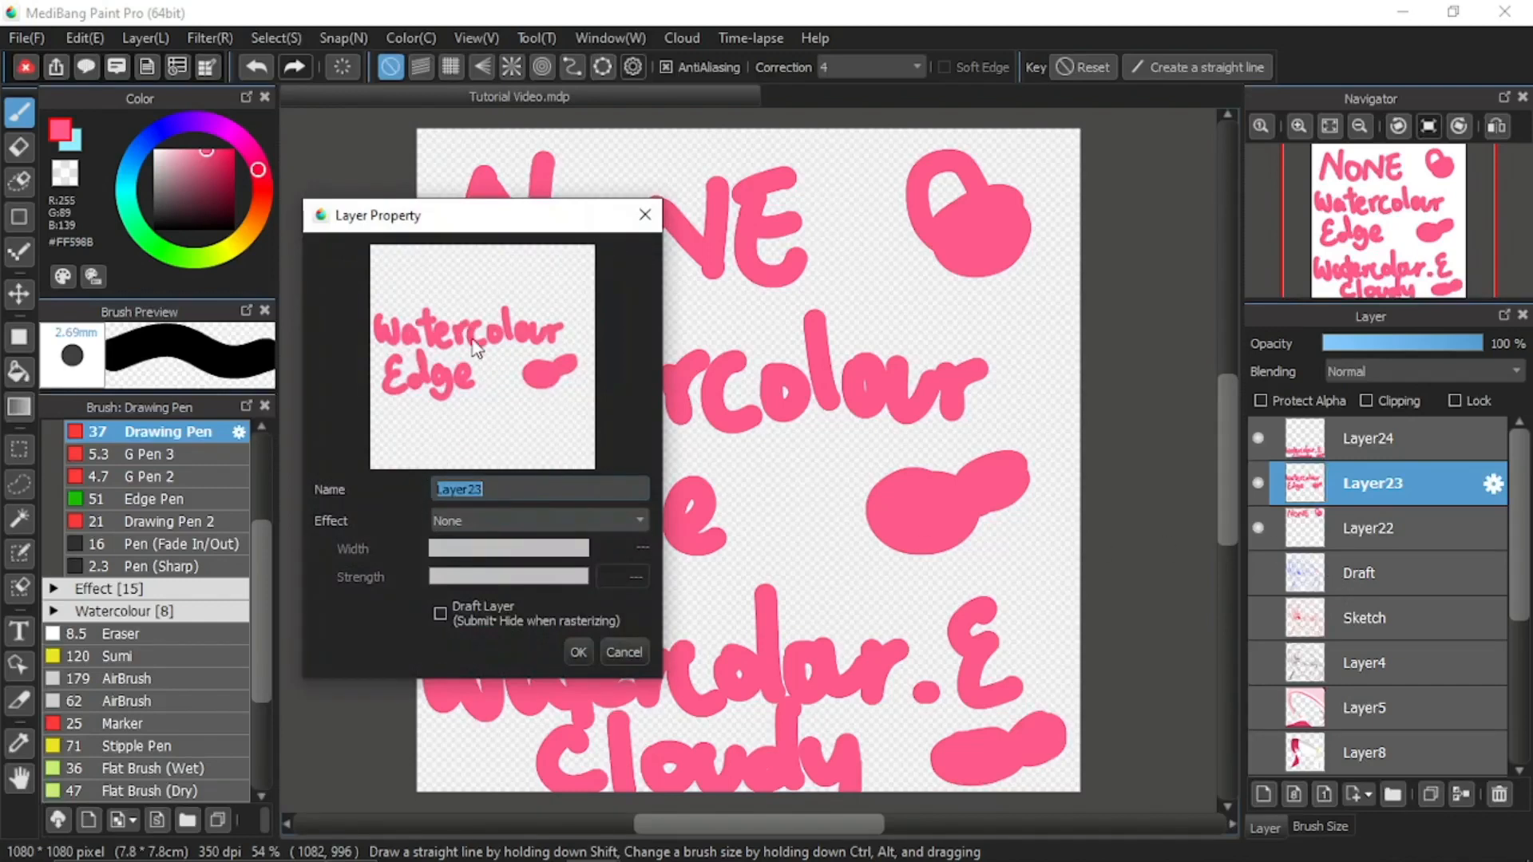
pyautogui.click(472, 521)
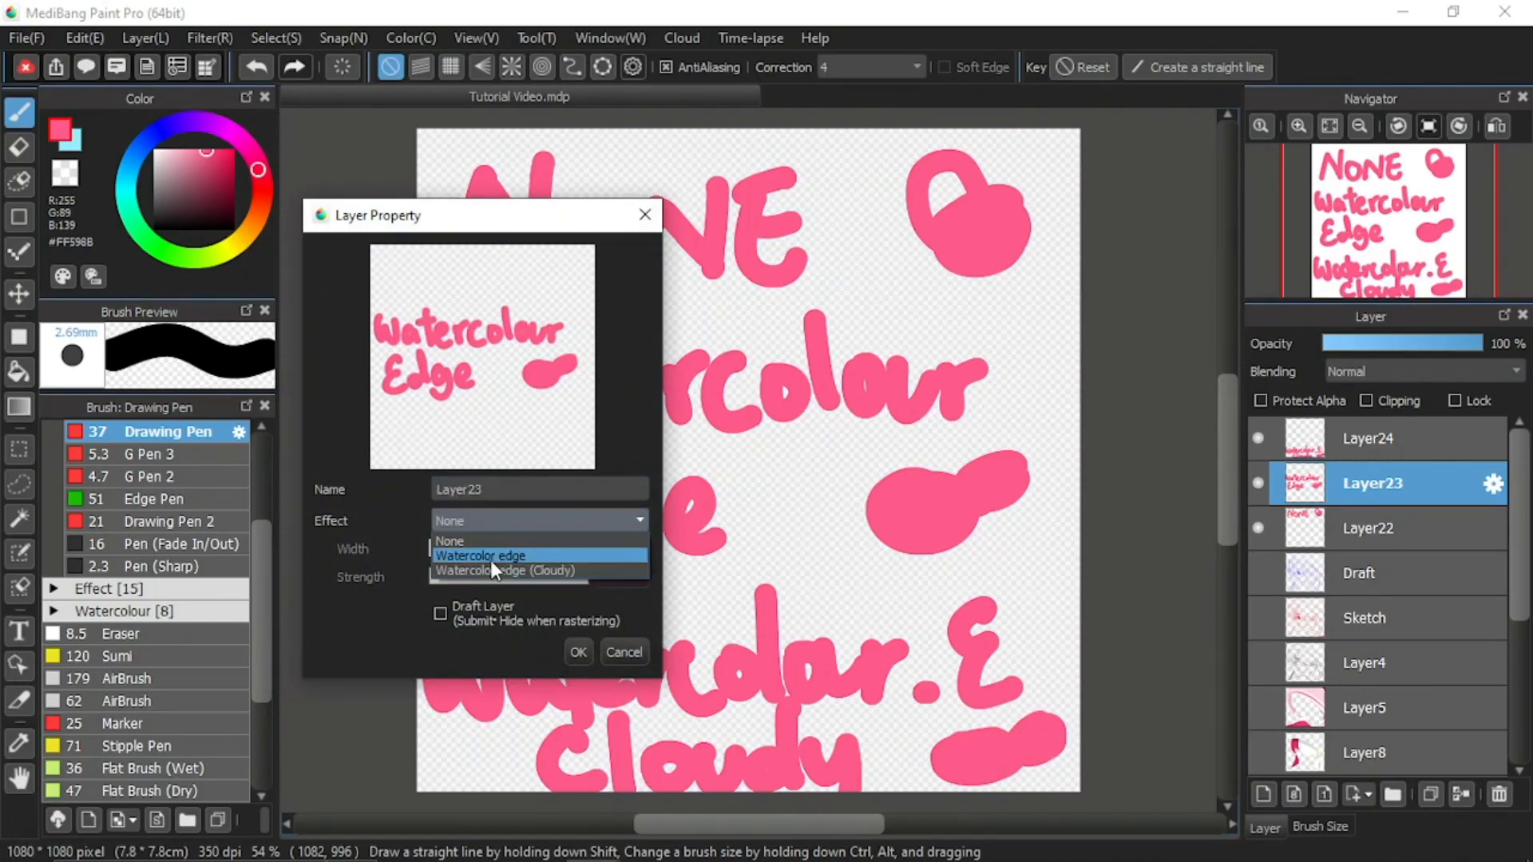
pyautogui.click(493, 557)
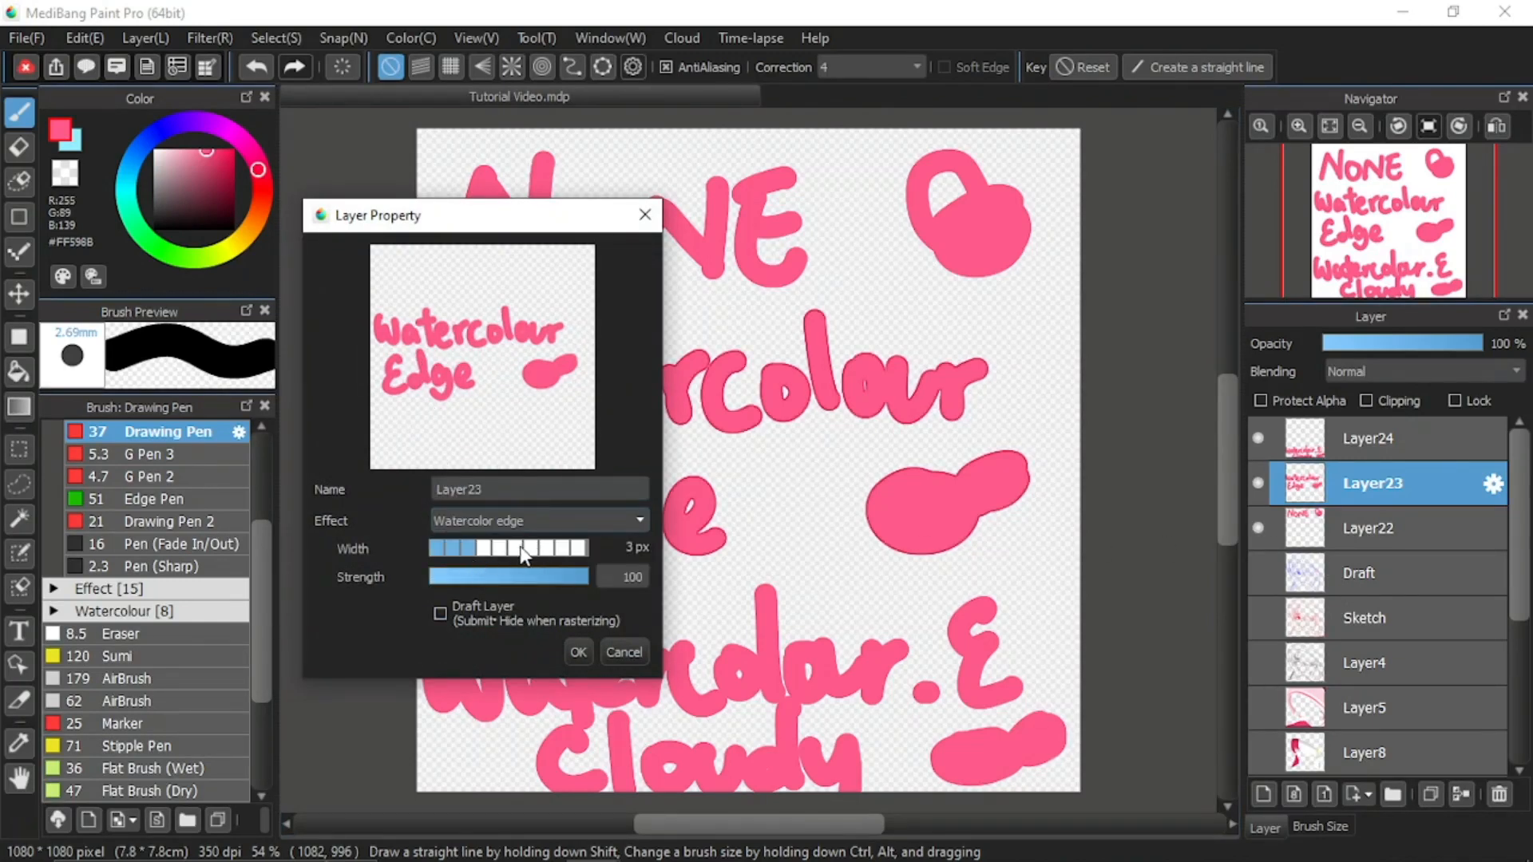
pyautogui.moveTo(523, 555); pyautogui.dragTo(615, 547)
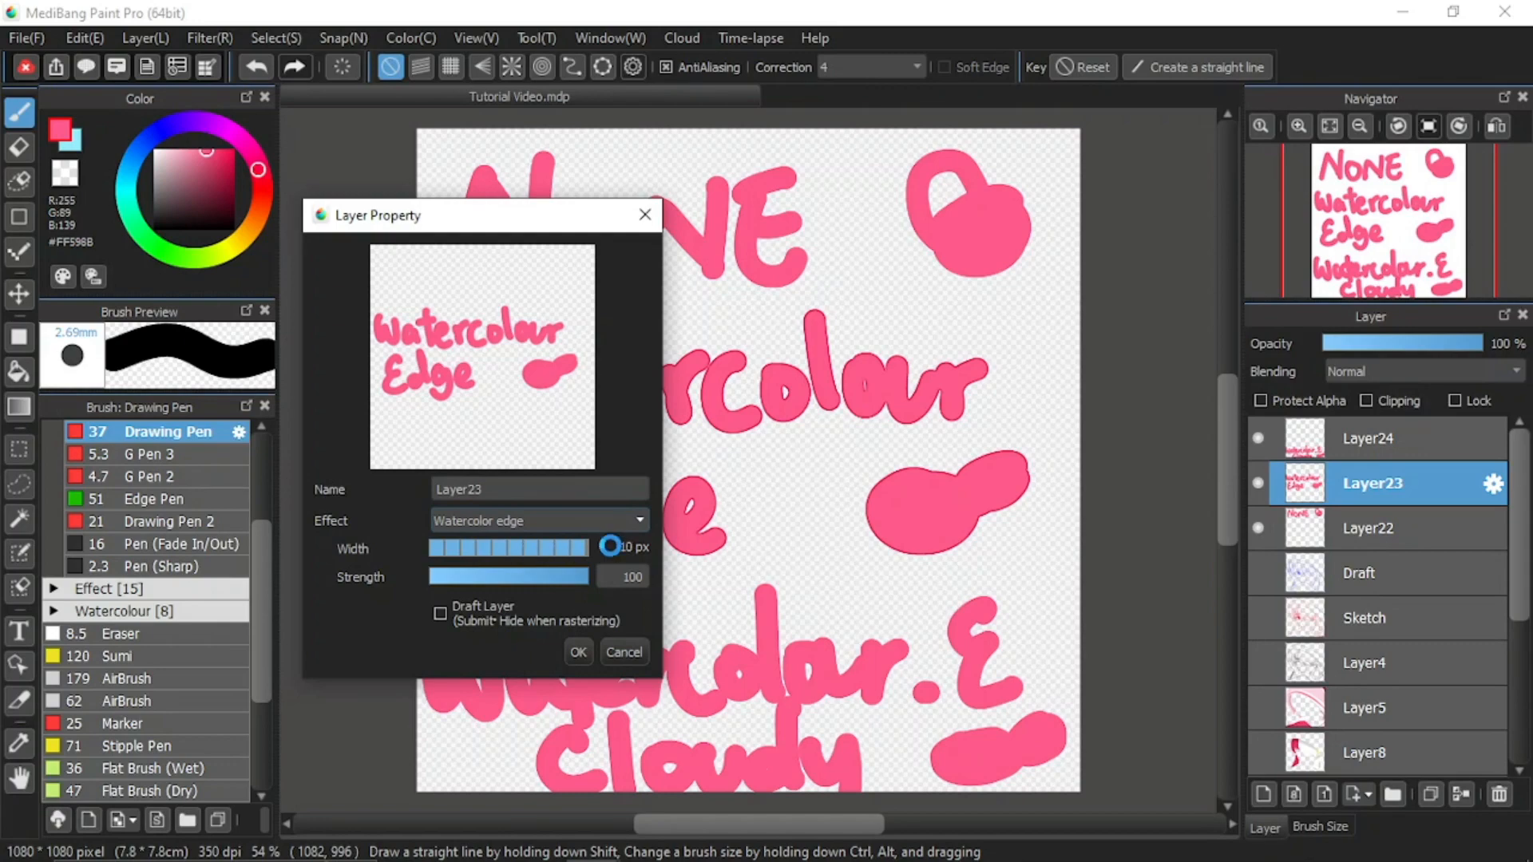
pyautogui.click(577, 650)
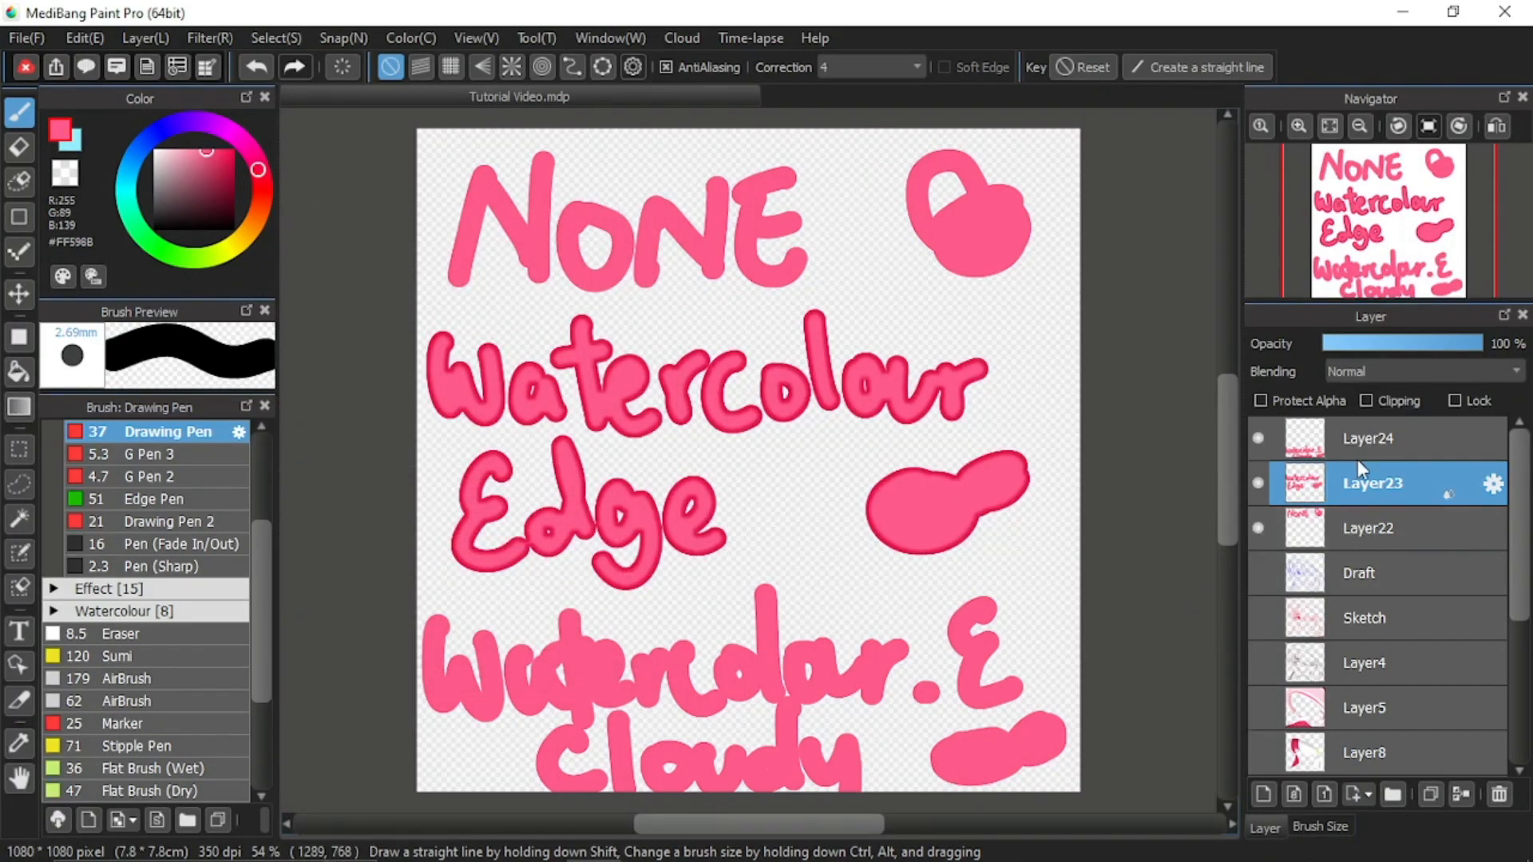
# Apply the Watercolor edge (Cloudy) effect to the "Watercolour.E Cloudy" layer, Layer24, with a width of 10 px.
pyautogui.click(1381, 452)
pyautogui.doubleClick(1381, 452)
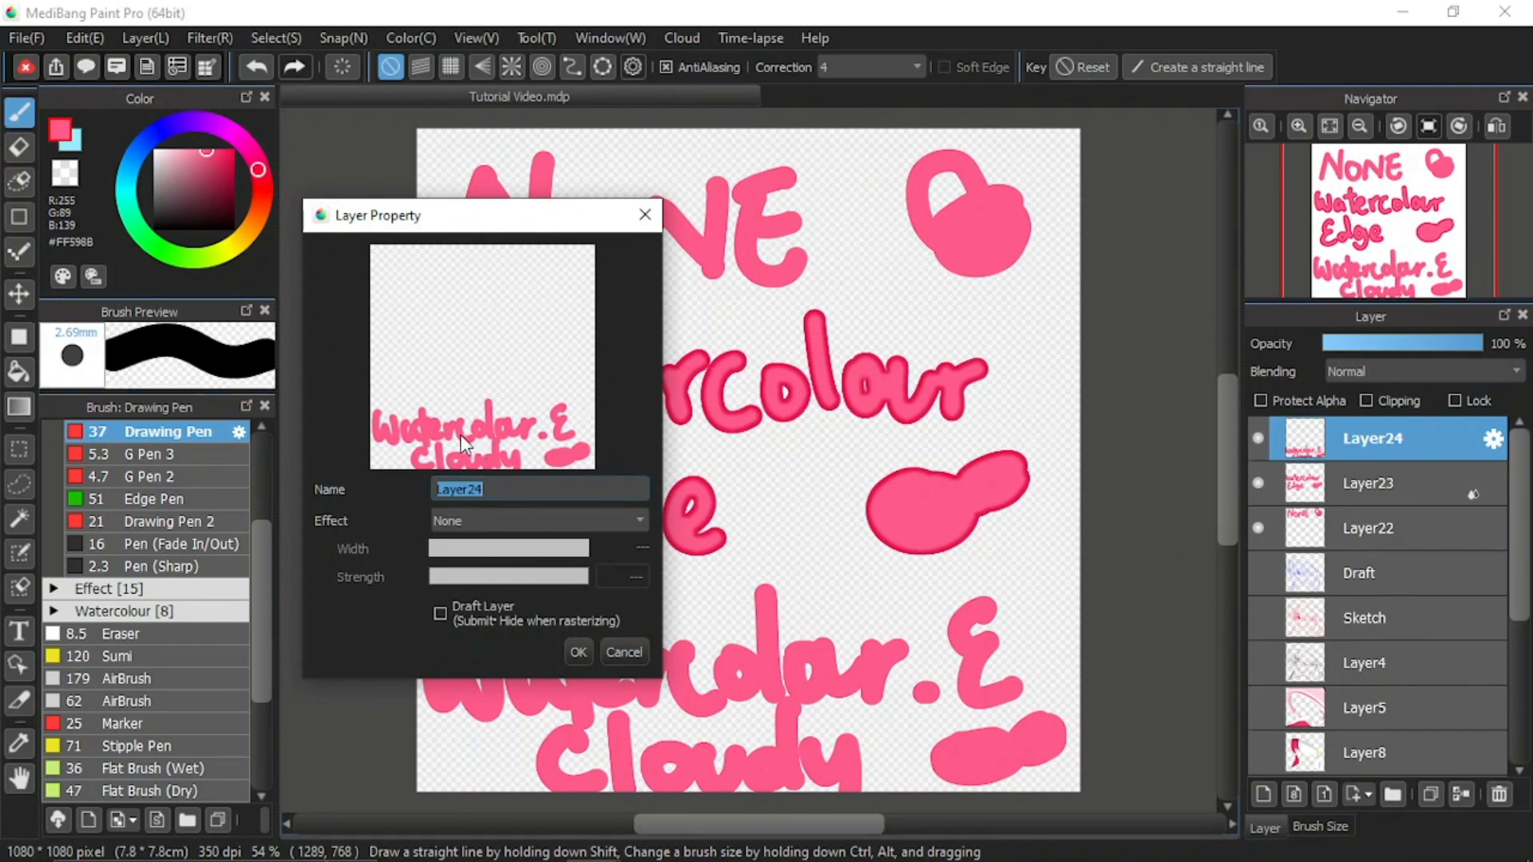
pyautogui.click(495, 528)
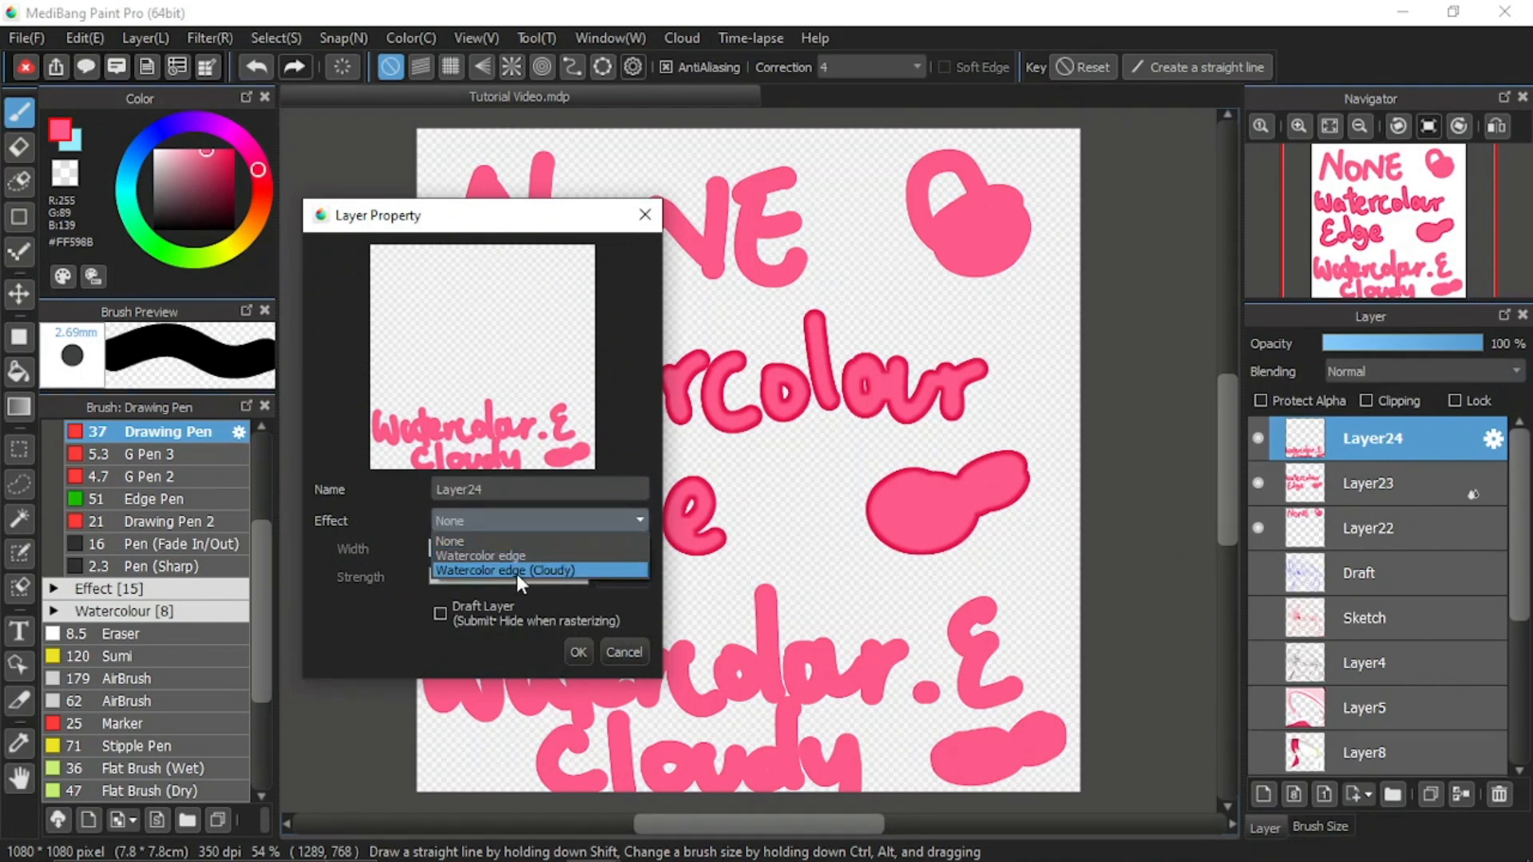
pyautogui.click(543, 570)
pyautogui.moveTo(518, 554); pyautogui.dragTo(596, 545)
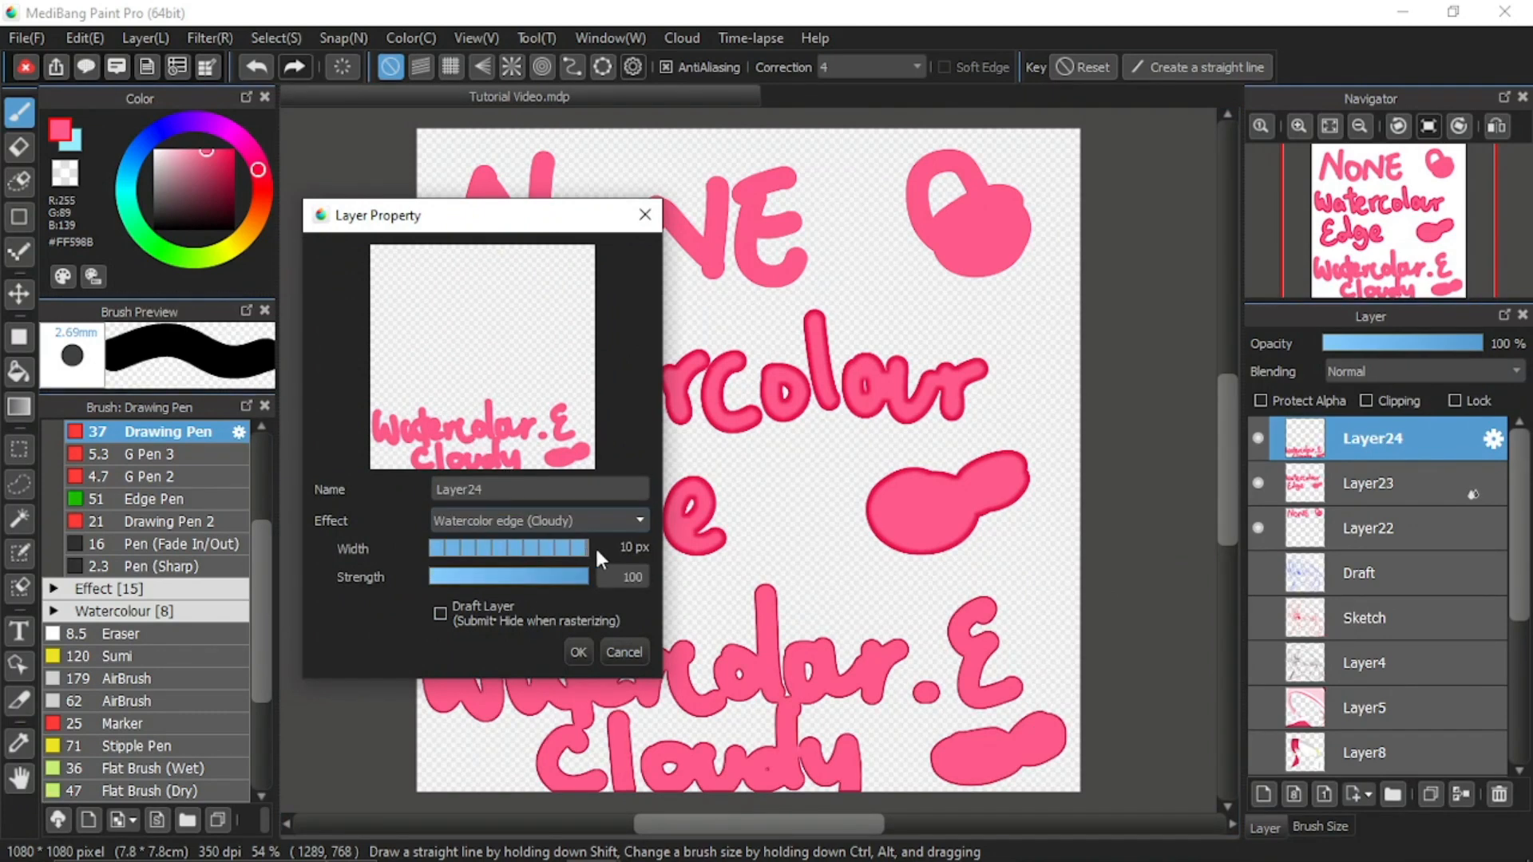
pyautogui.click(579, 652)
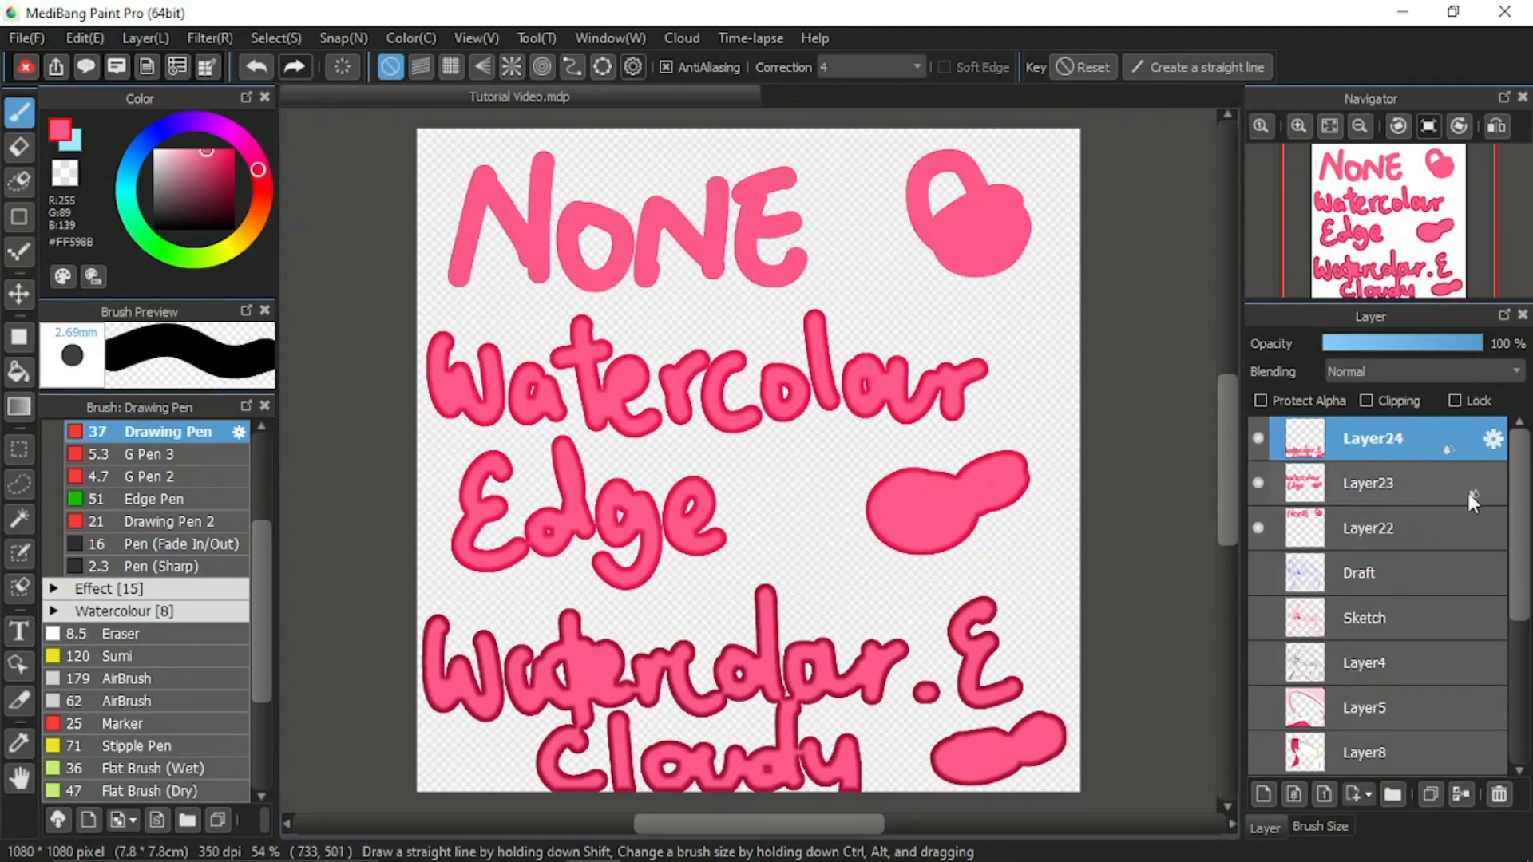
# Alternate between Layer23 and Layer24 to examine how the layer list marks layers that have a watercolor effect.
pyautogui.click(1423, 484)
pyautogui.click(1434, 446)
pyautogui.click(1416, 479)
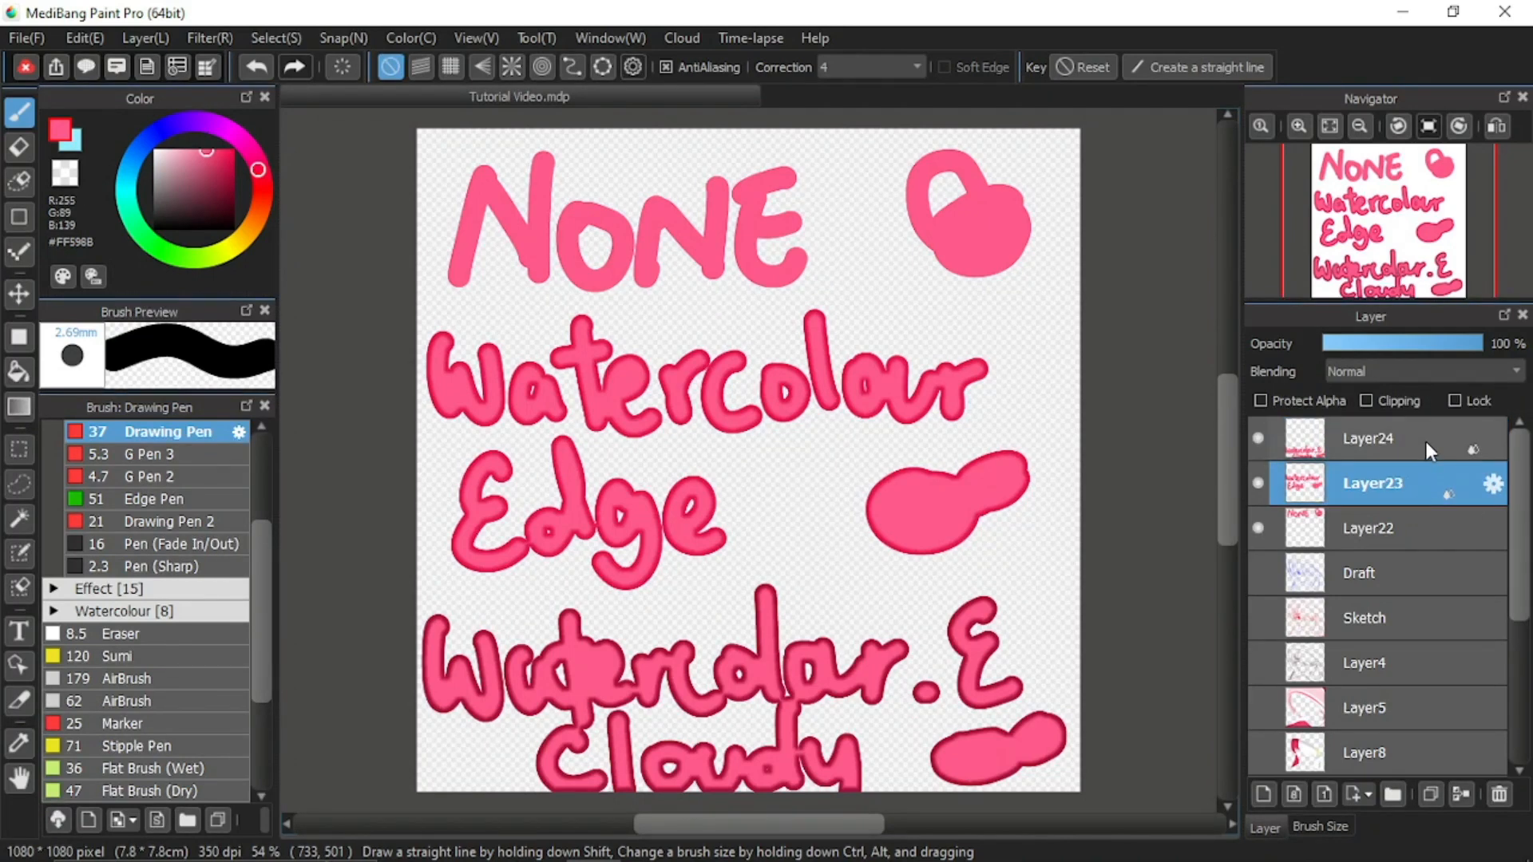
pyautogui.click(1425, 443)
pyautogui.click(1426, 489)
pyautogui.click(1421, 447)
pyautogui.click(1415, 481)
pyautogui.click(1416, 445)
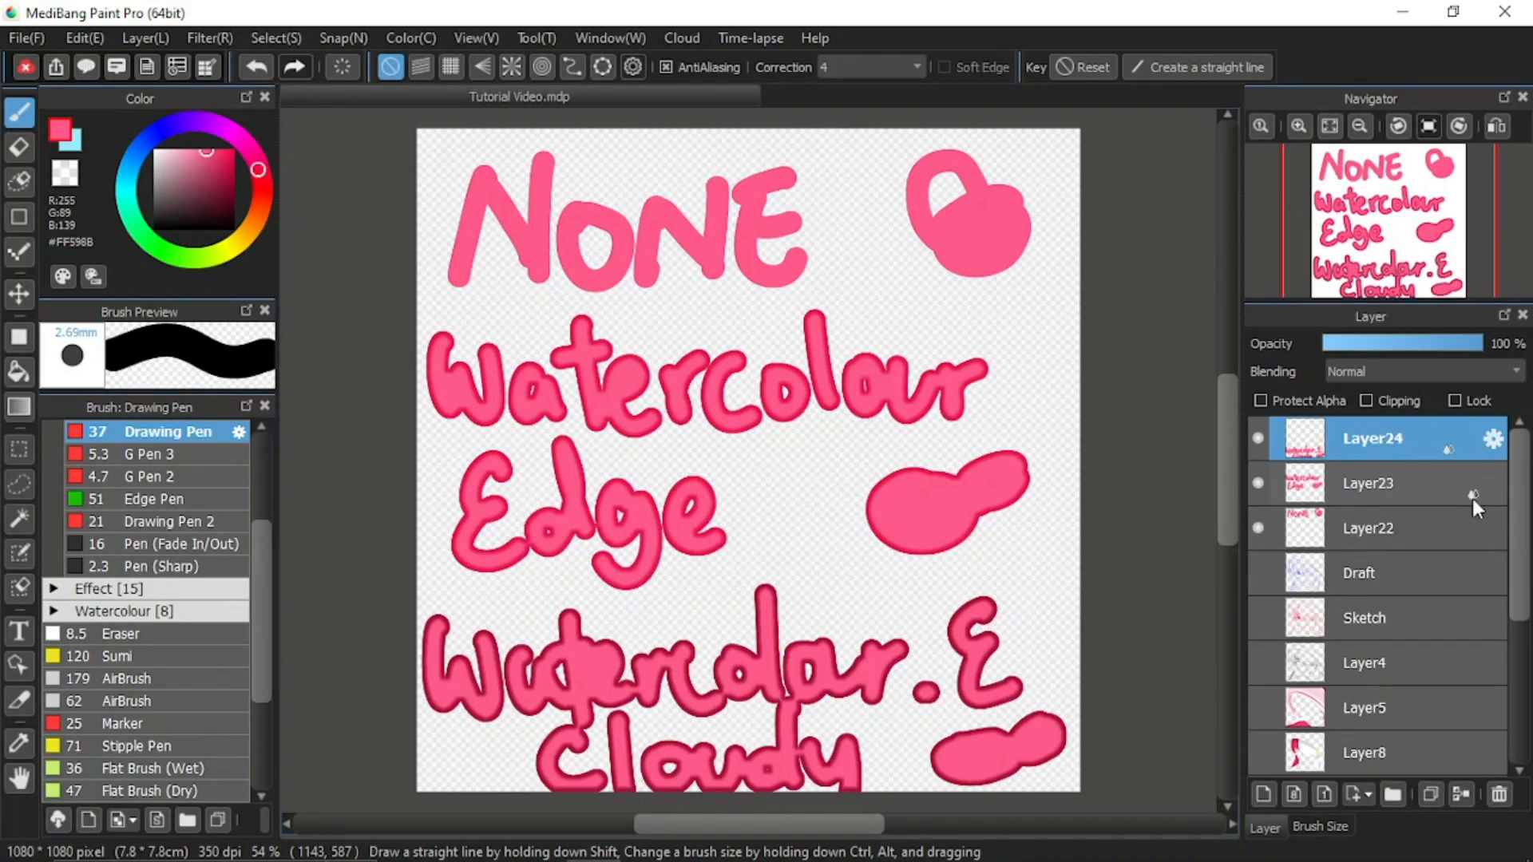
pyautogui.click(1378, 478)
pyautogui.click(1377, 448)
pyautogui.click(1375, 486)
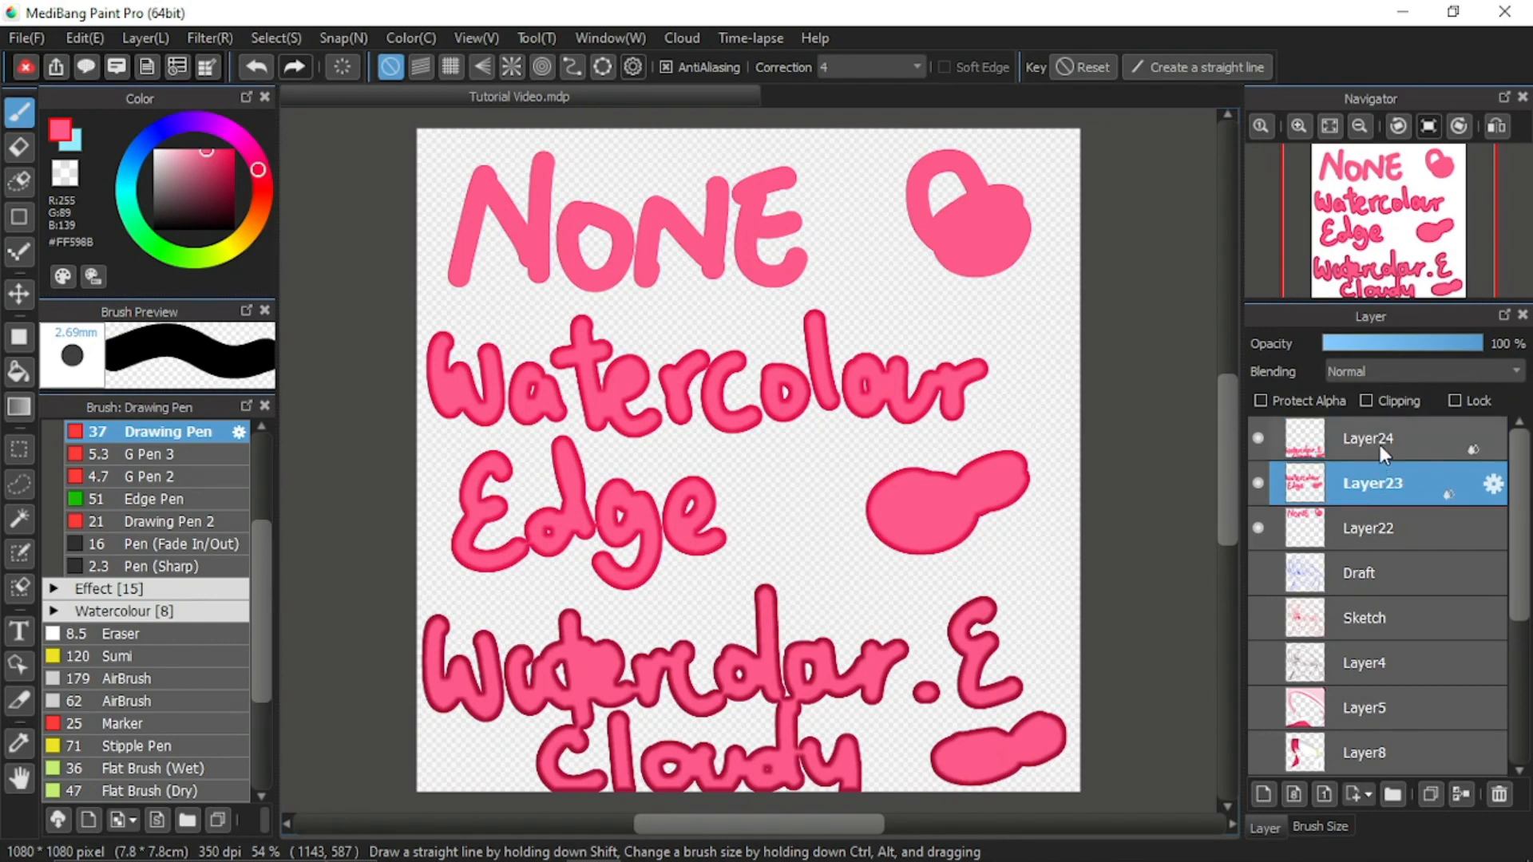
pyautogui.click(1380, 444)
pyautogui.click(1373, 483)
pyautogui.click(1387, 444)
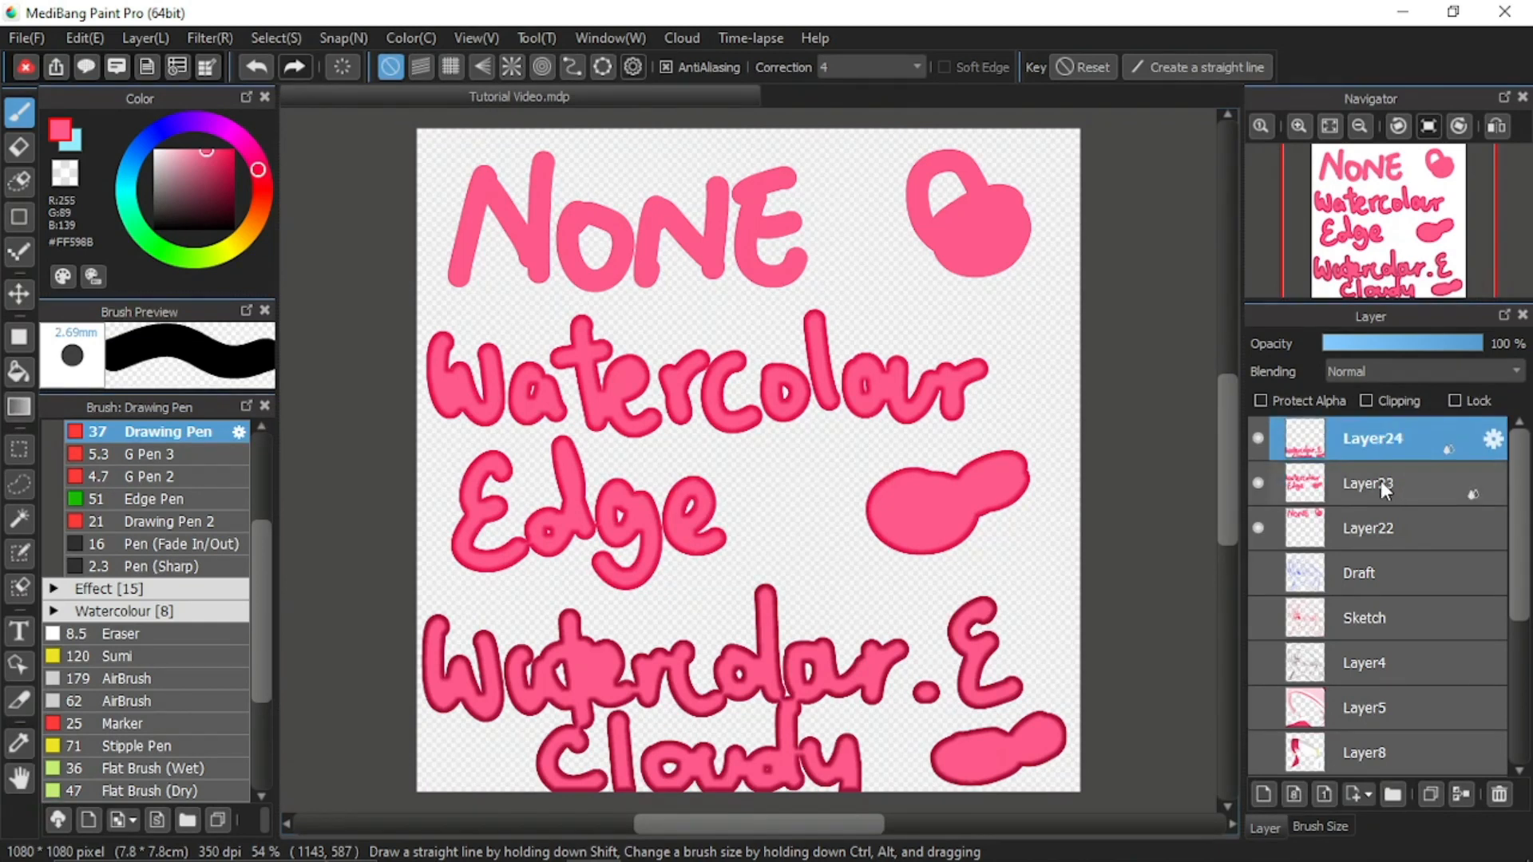
pyautogui.click(1382, 482)
pyautogui.click(1386, 444)
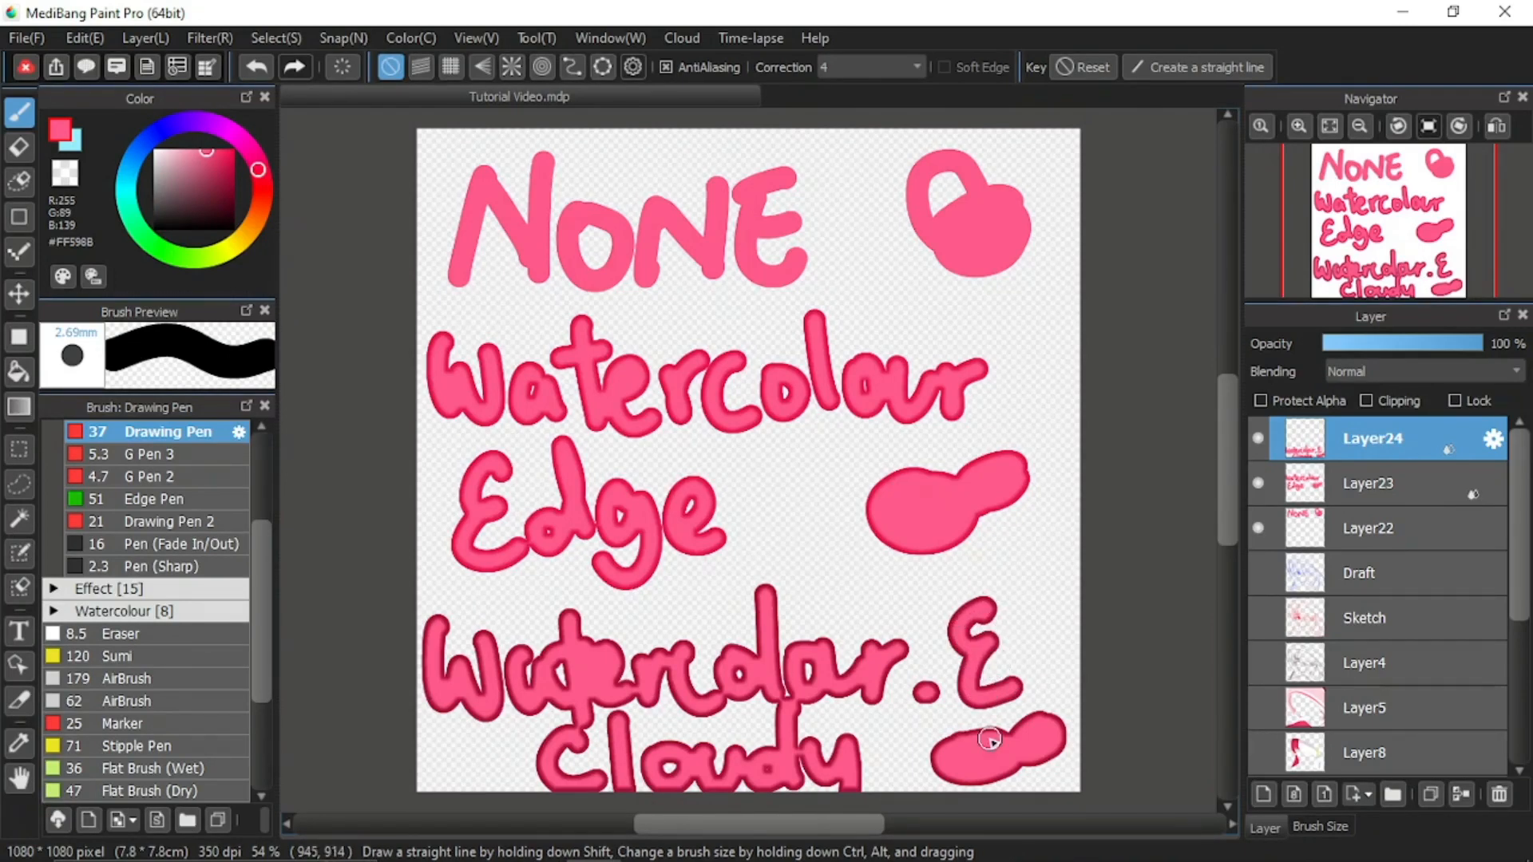
# Paint a light blue blob and a light green blob at opposite ends of the pink blob beside "Cloudy" on Layer24.
pyautogui.click(67, 143)
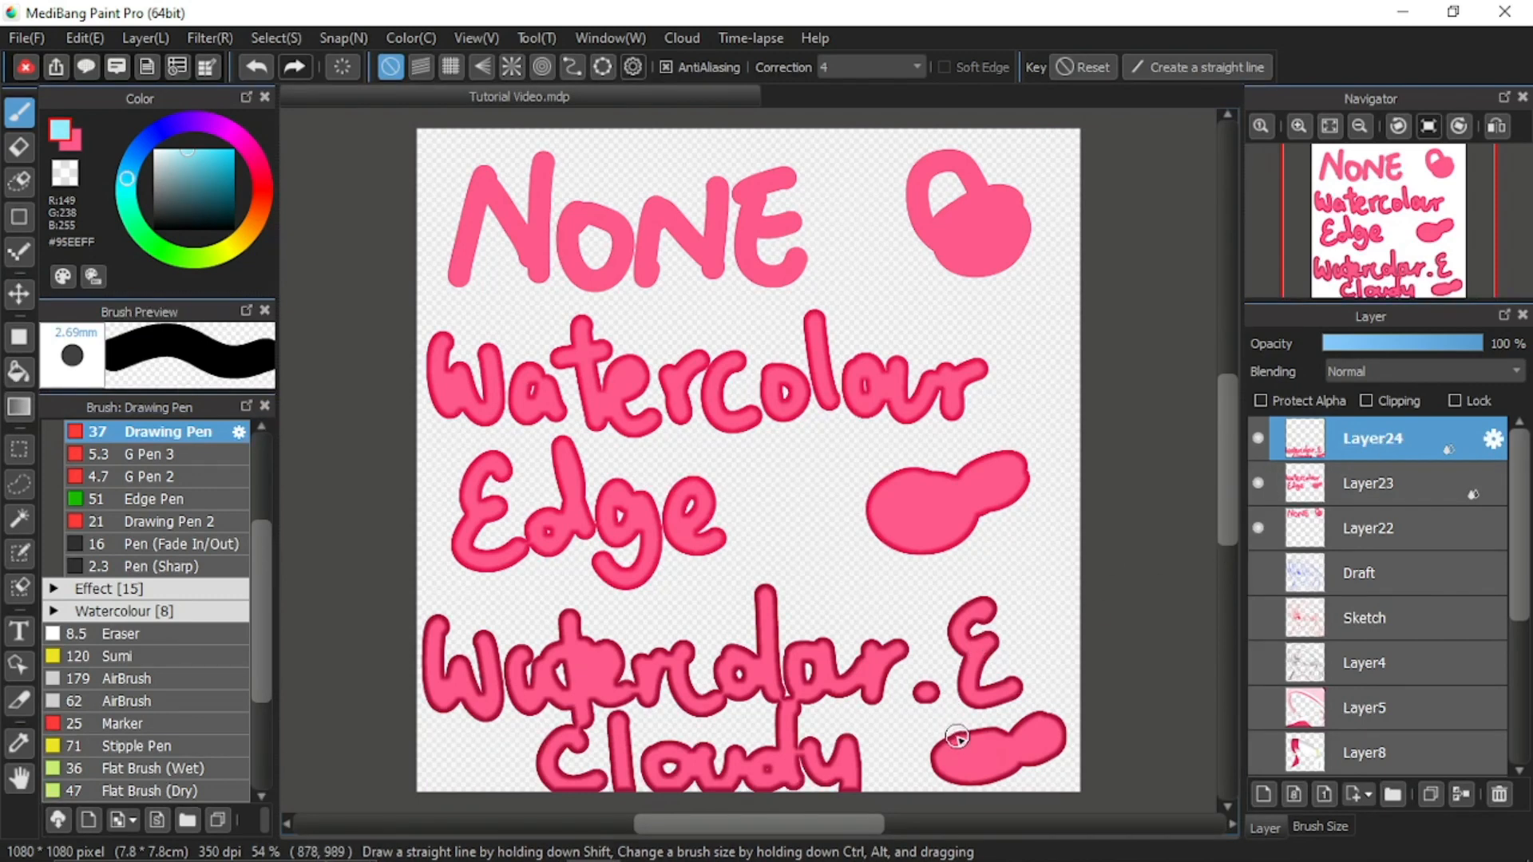
pyautogui.moveTo(962, 737); pyautogui.dragTo(932, 735)
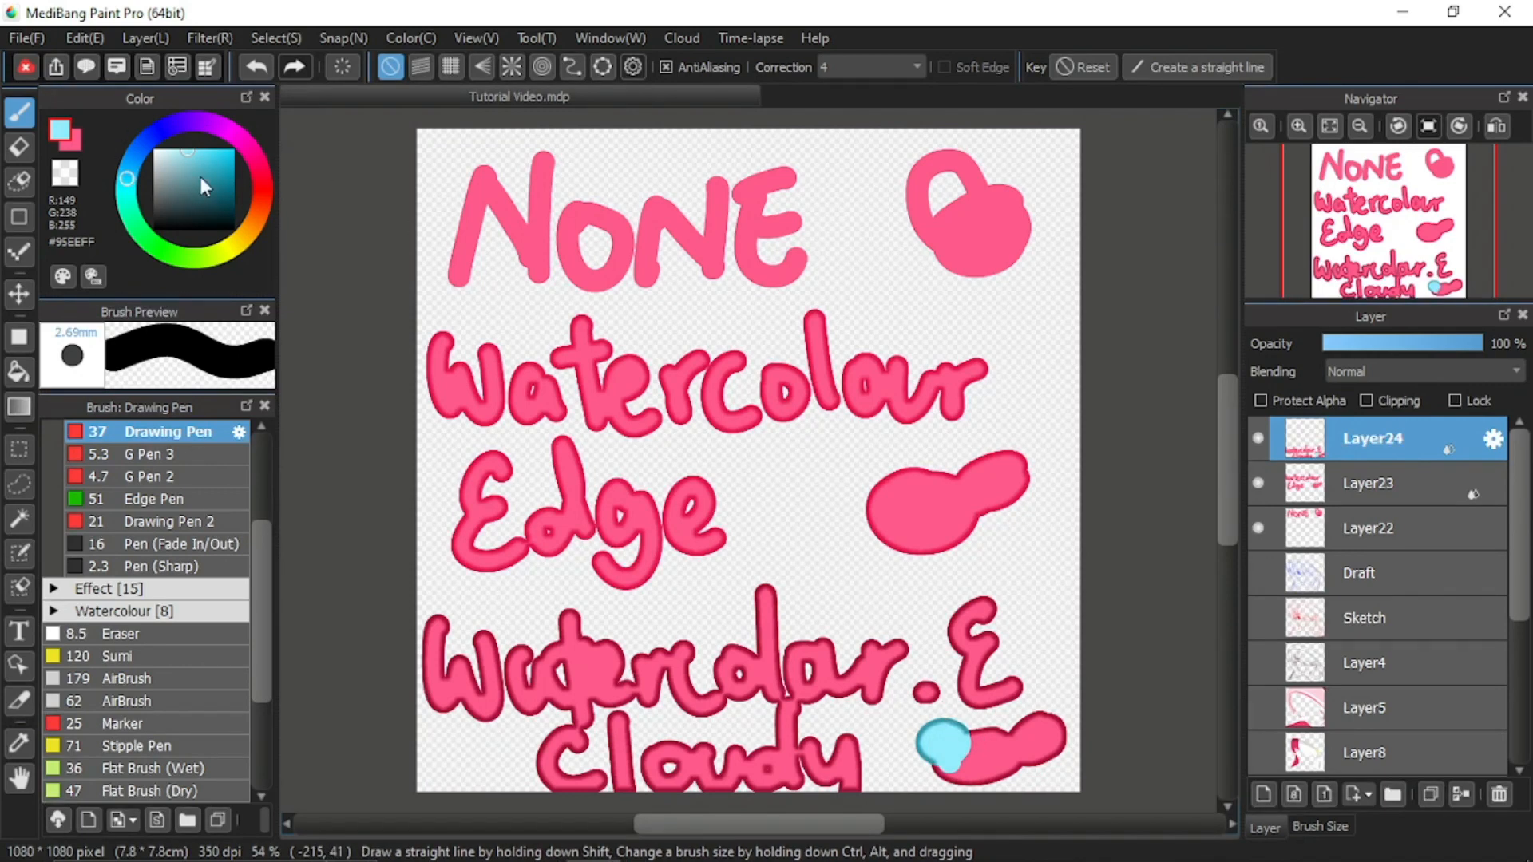
pyautogui.click(144, 237)
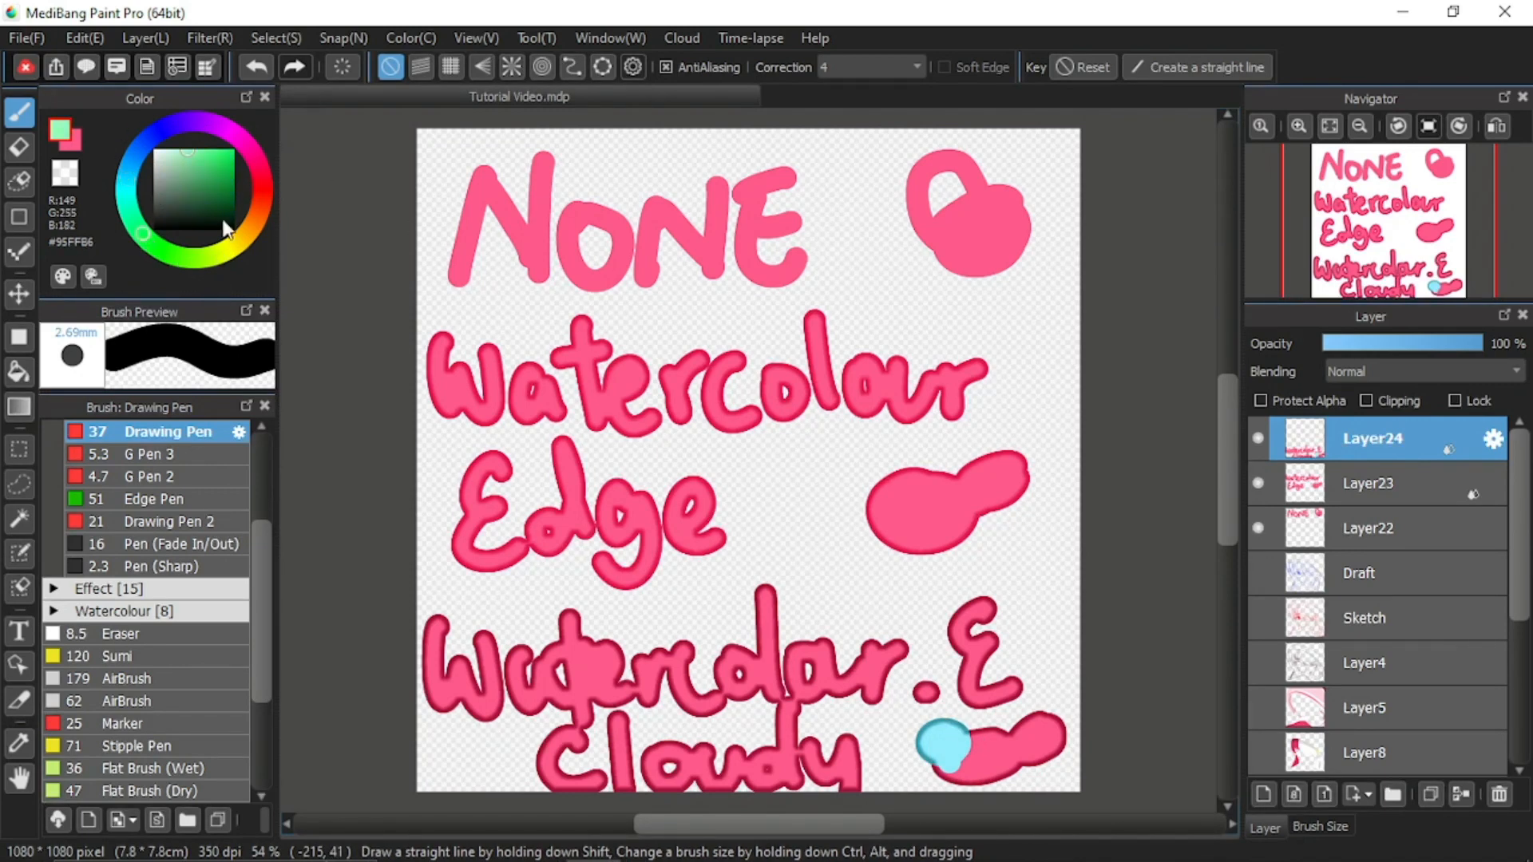
pyautogui.moveTo(1030, 730)
pyautogui.mouseDown()
pyautogui.moveTo(1041, 711)
pyautogui.moveTo(1044, 723)
pyautogui.mouseUp()
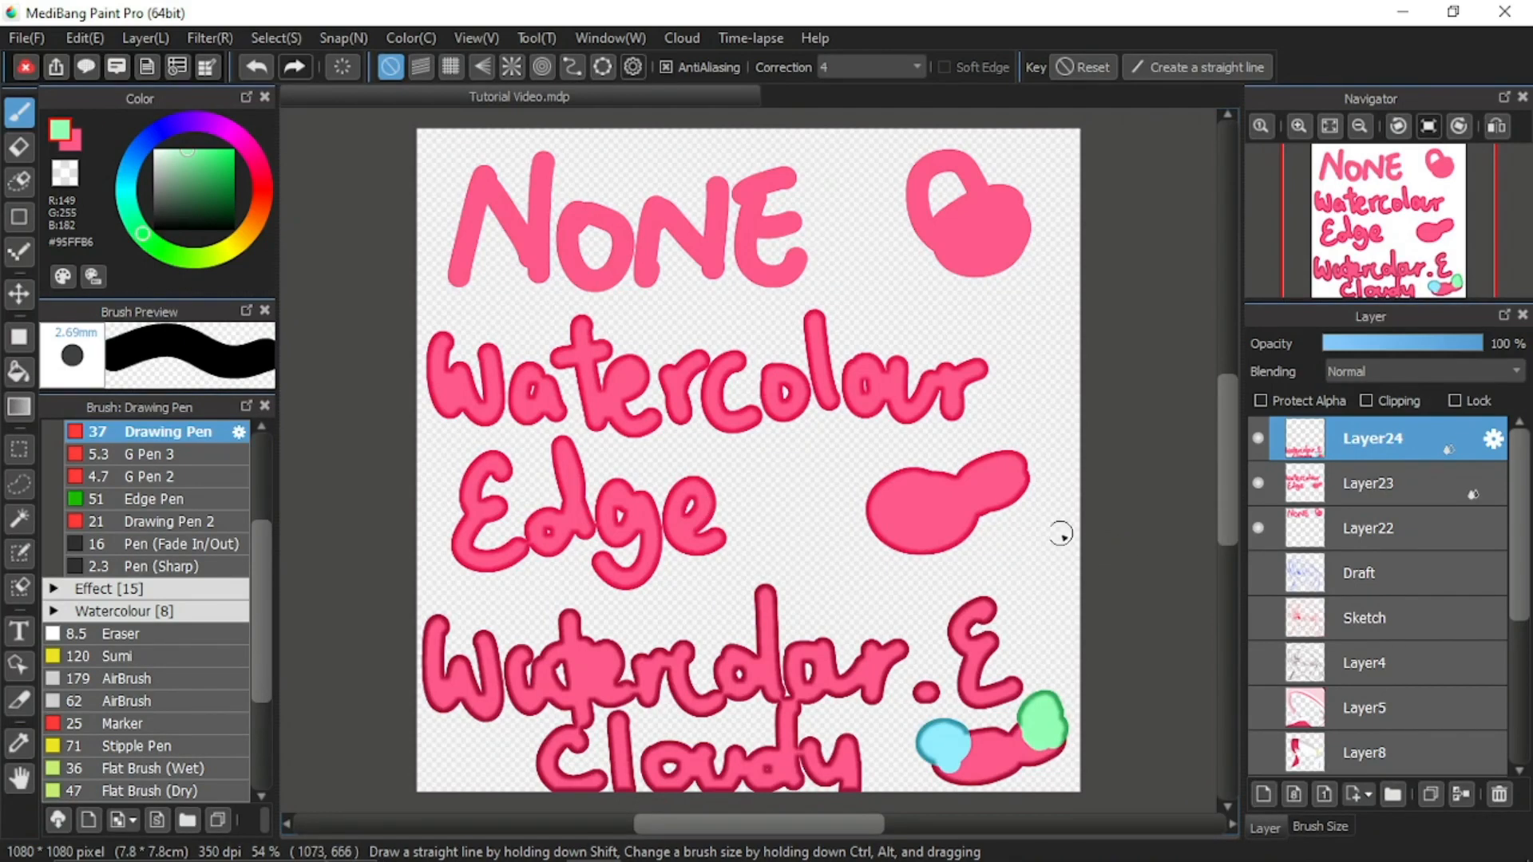
# Hide Layer24, Layer23 and Layer22, and show the finished illustrations on Layer20 and Layer21.
pyautogui.click(1258, 439)
pyautogui.click(1258, 483)
pyautogui.click(1259, 528)
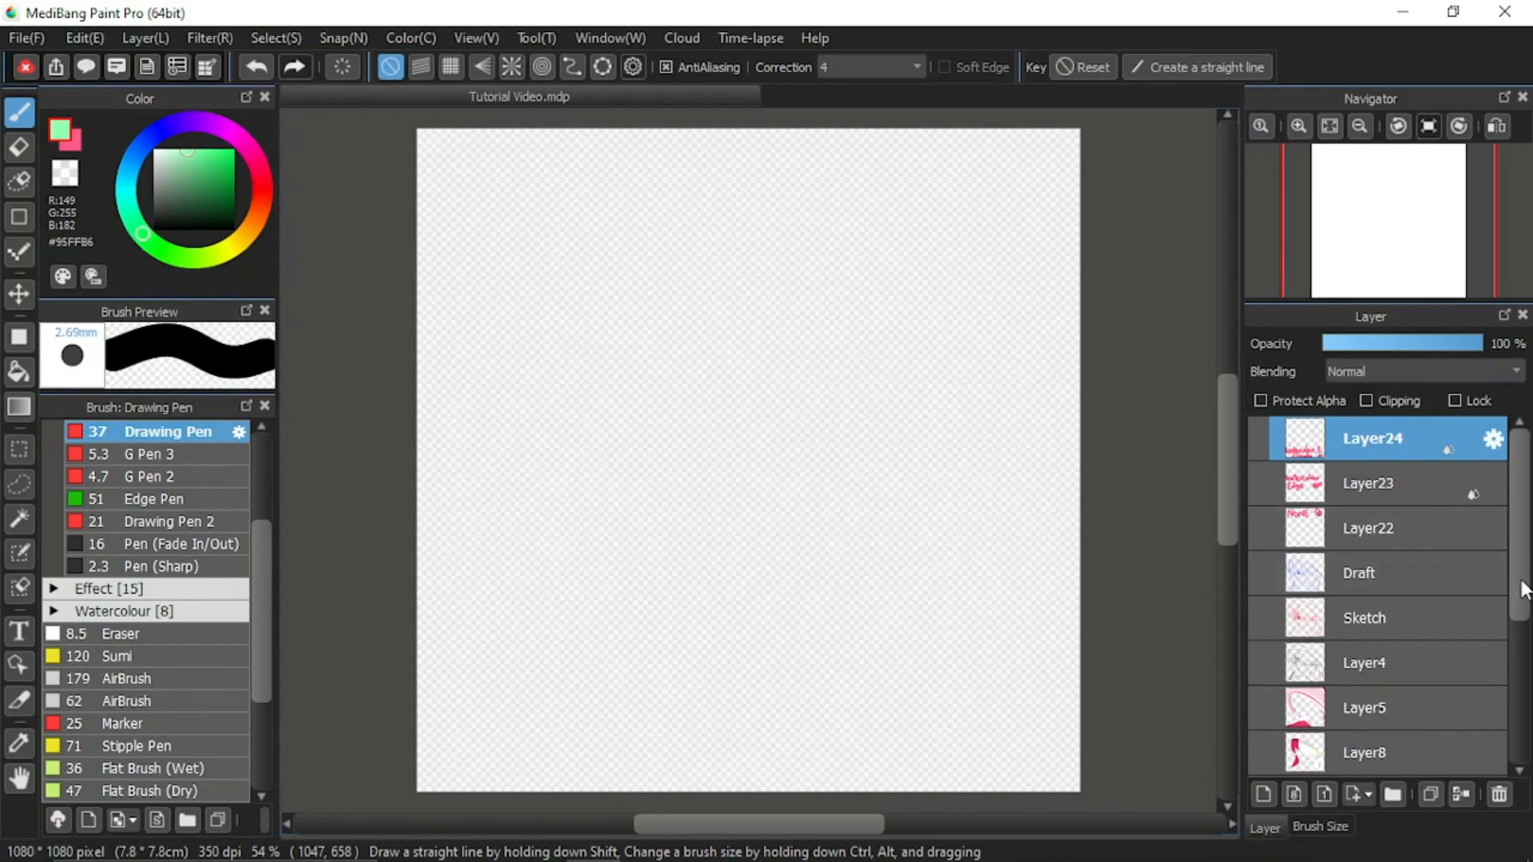
pyautogui.moveTo(1521, 589); pyautogui.dragTo(1503, 742)
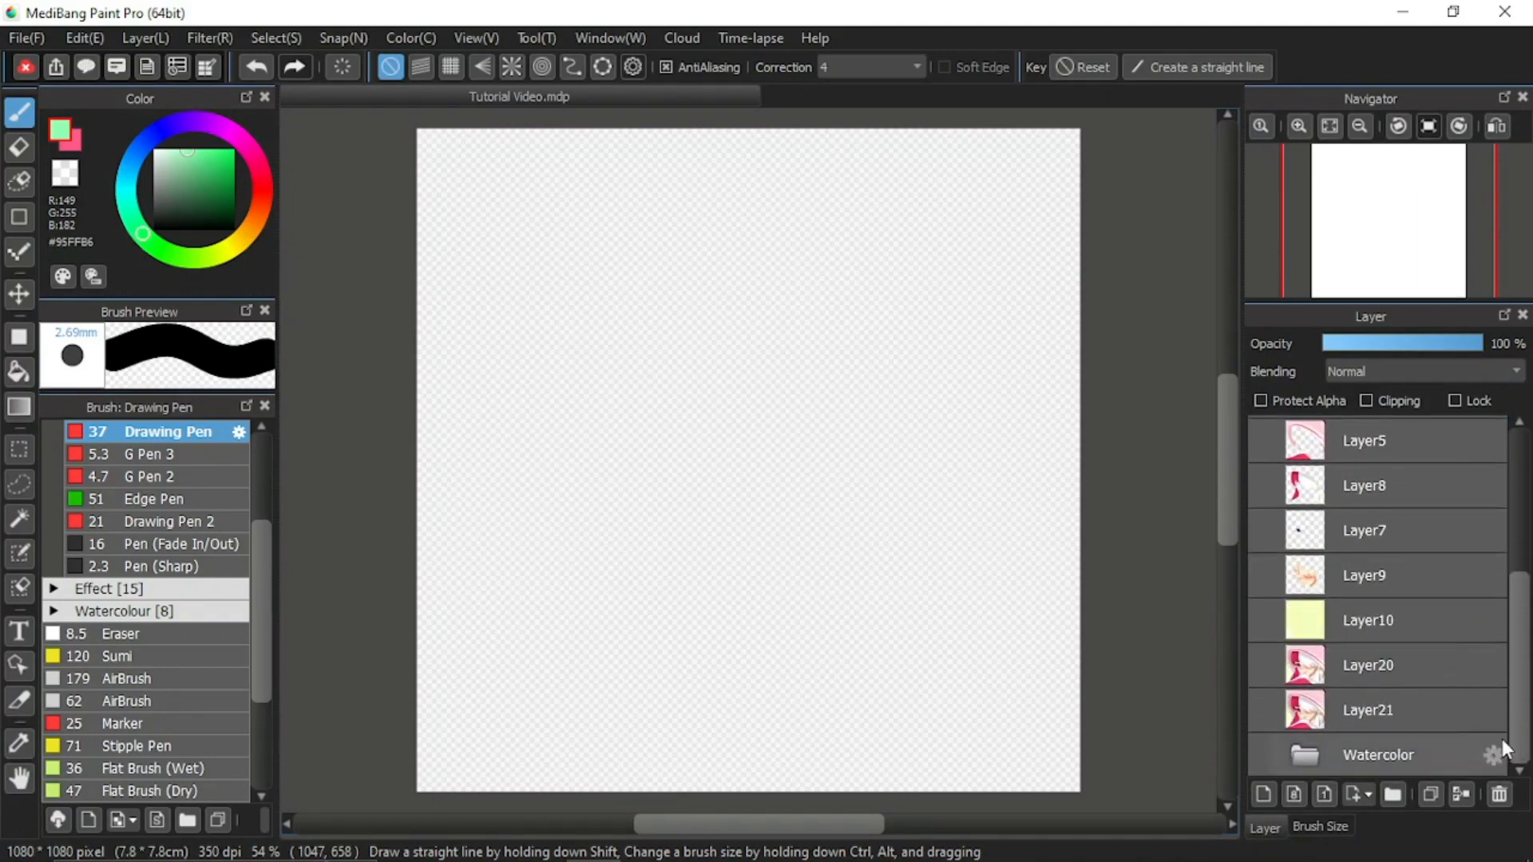
pyautogui.click(1258, 665)
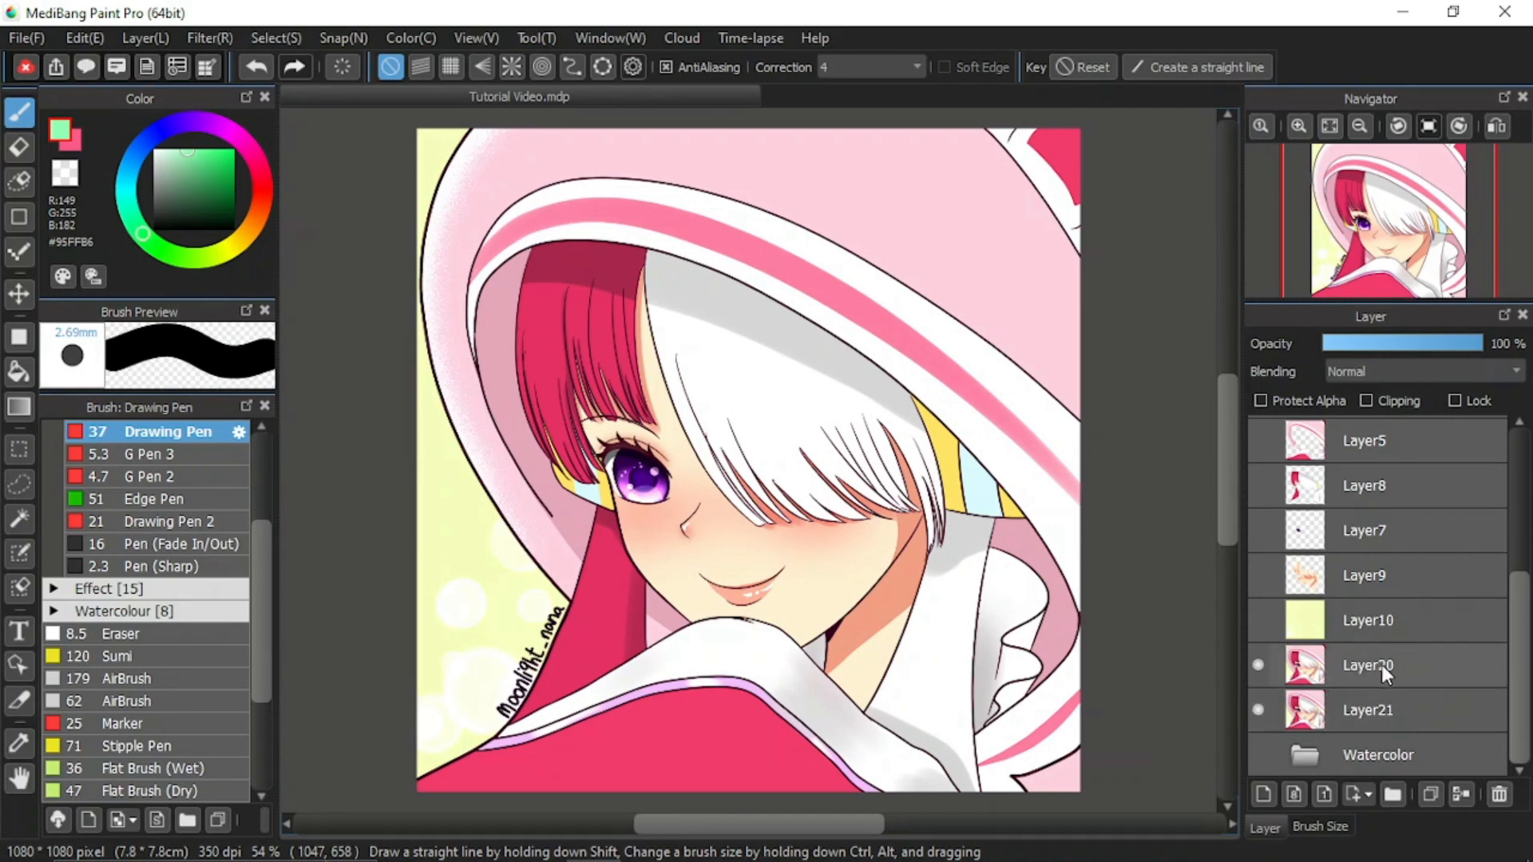
# Toggle the visibility of Layer20 repeatedly to compare the plain illustration with the watercolor-edged version on Layer21.
pyautogui.click(1258, 666)
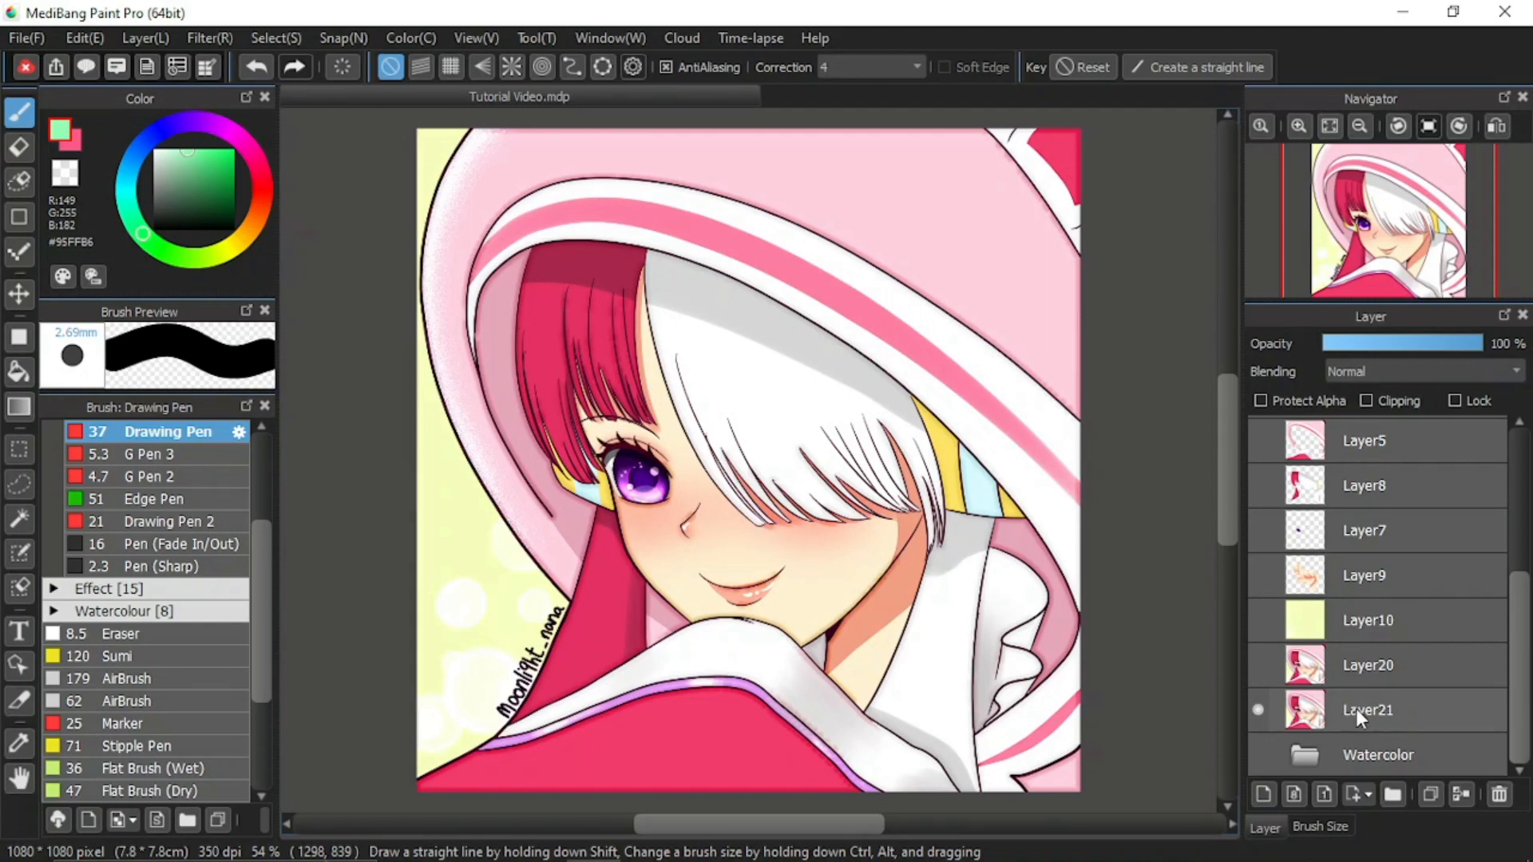
pyautogui.click(1258, 666)
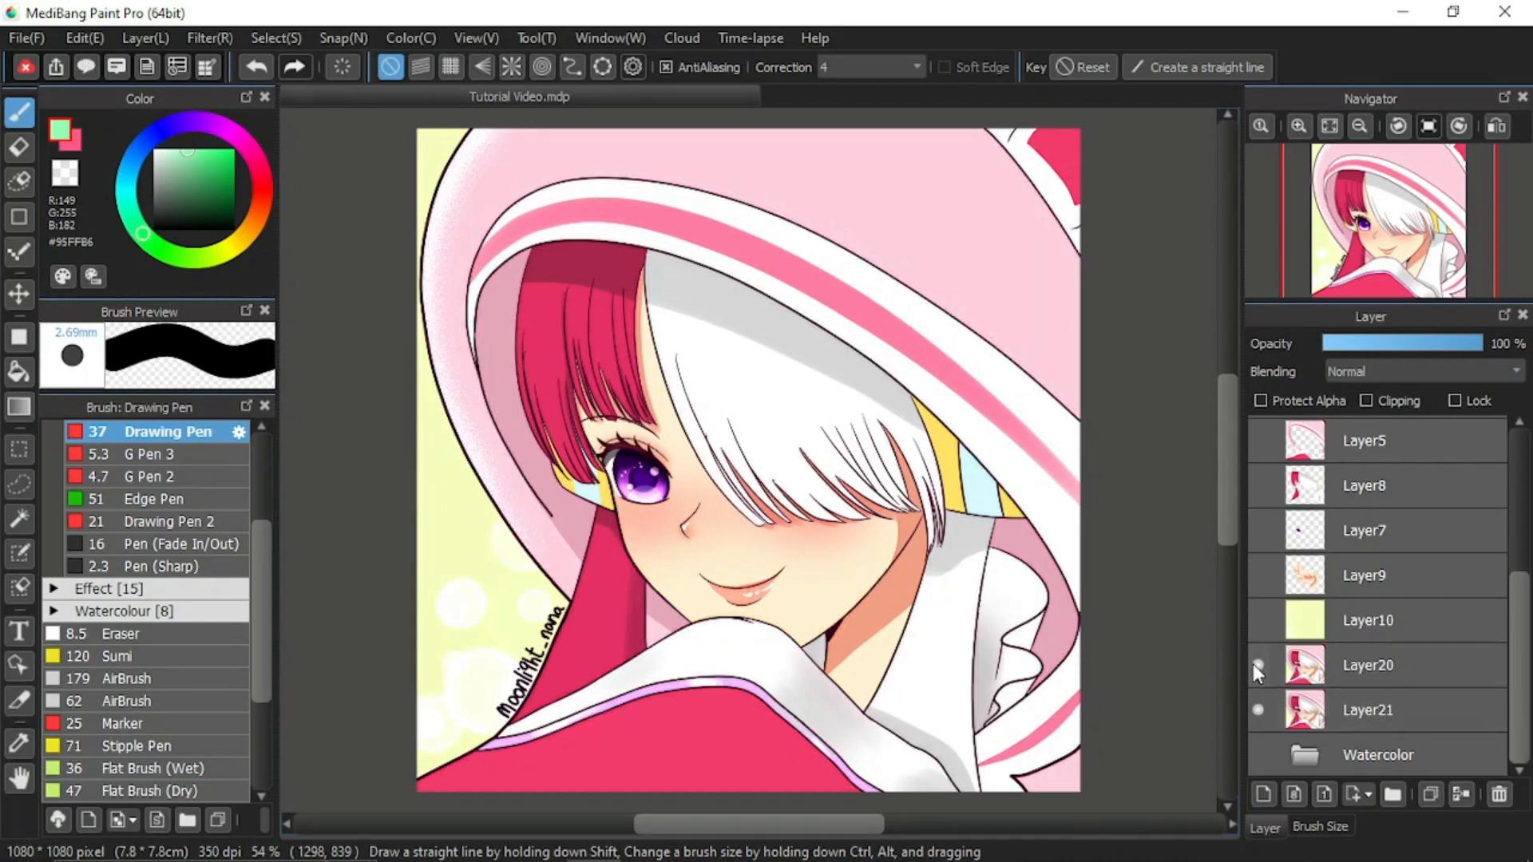
pyautogui.click(1252, 665)
pyautogui.click(1252, 666)
pyautogui.click(1257, 665)
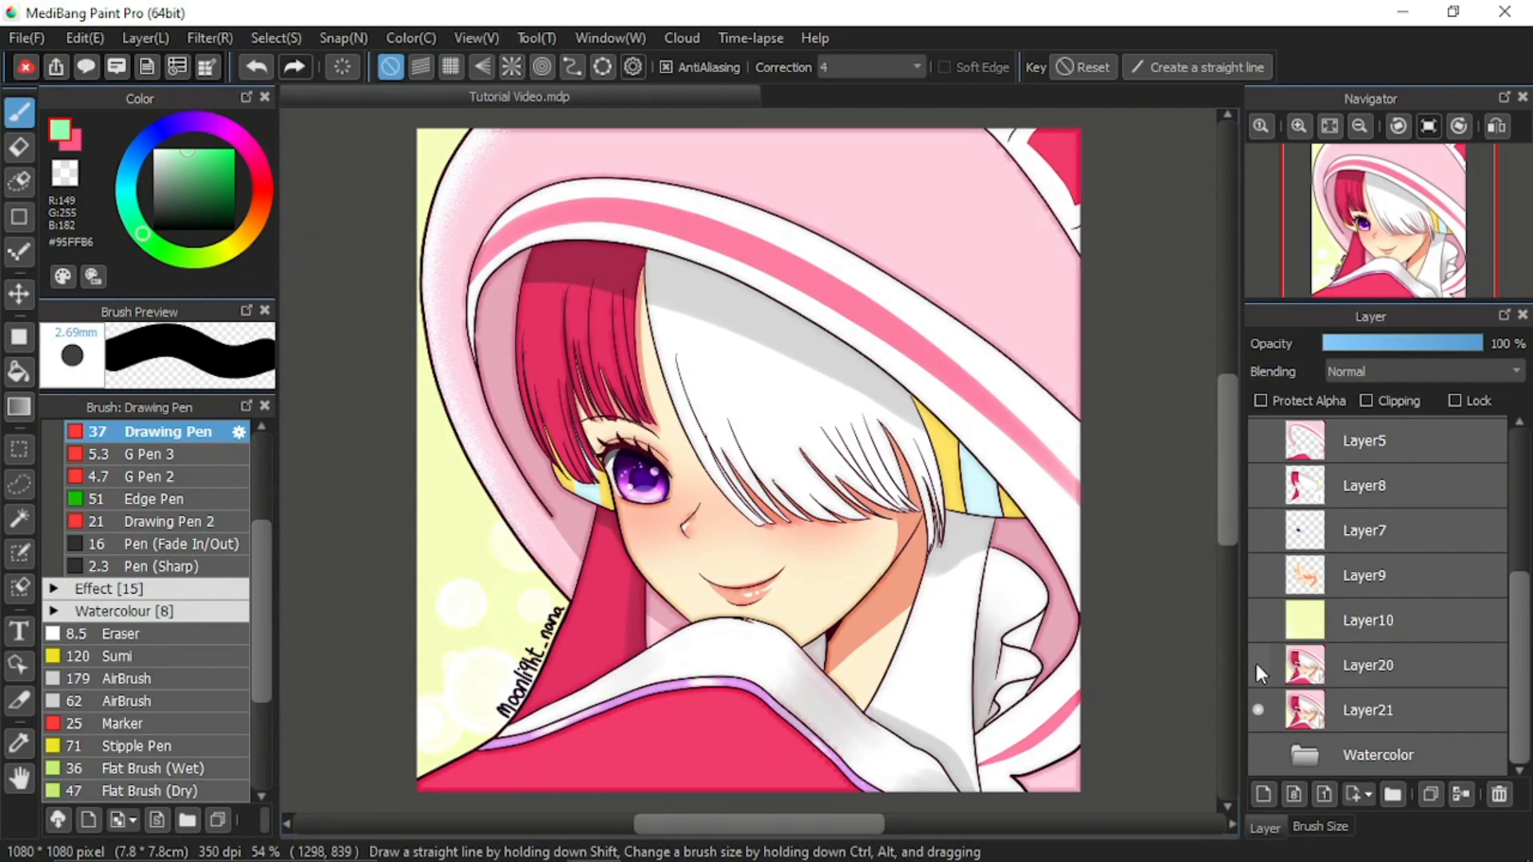
pyautogui.click(1257, 666)
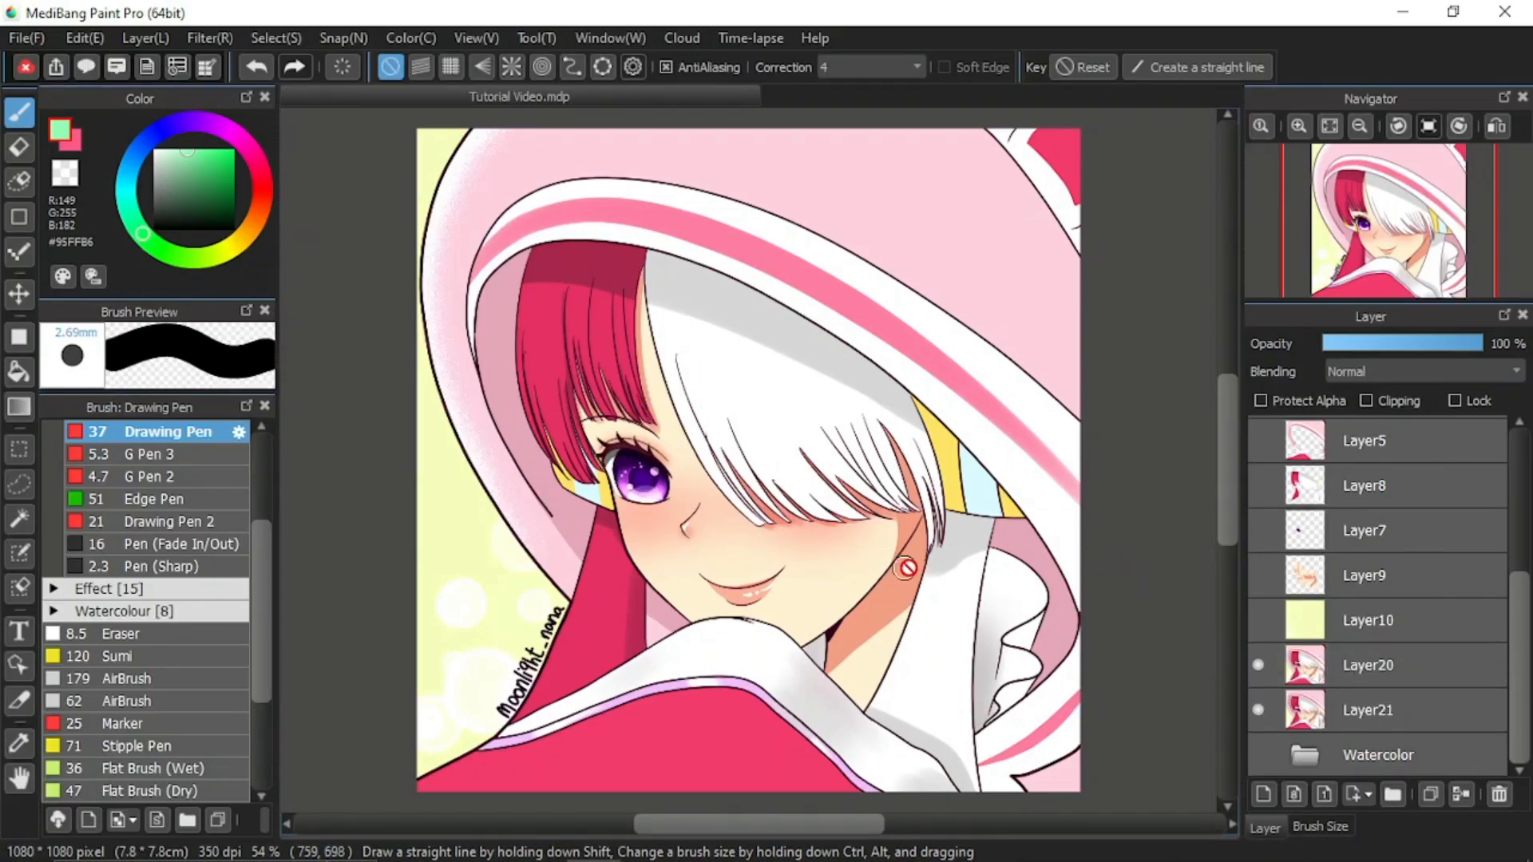
pyautogui.click(1258, 664)
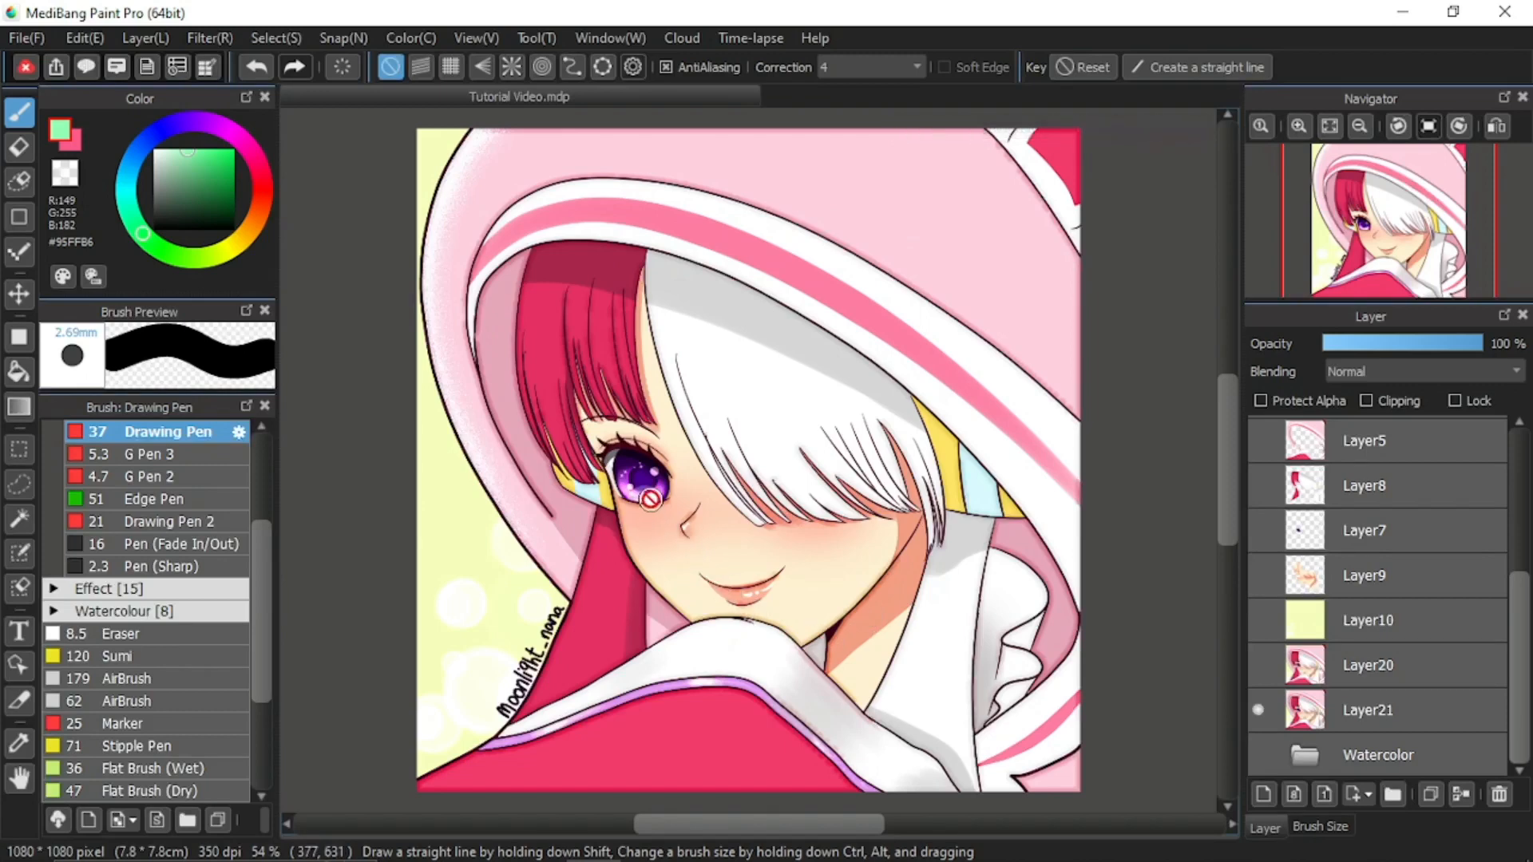
pyautogui.click(1260, 663)
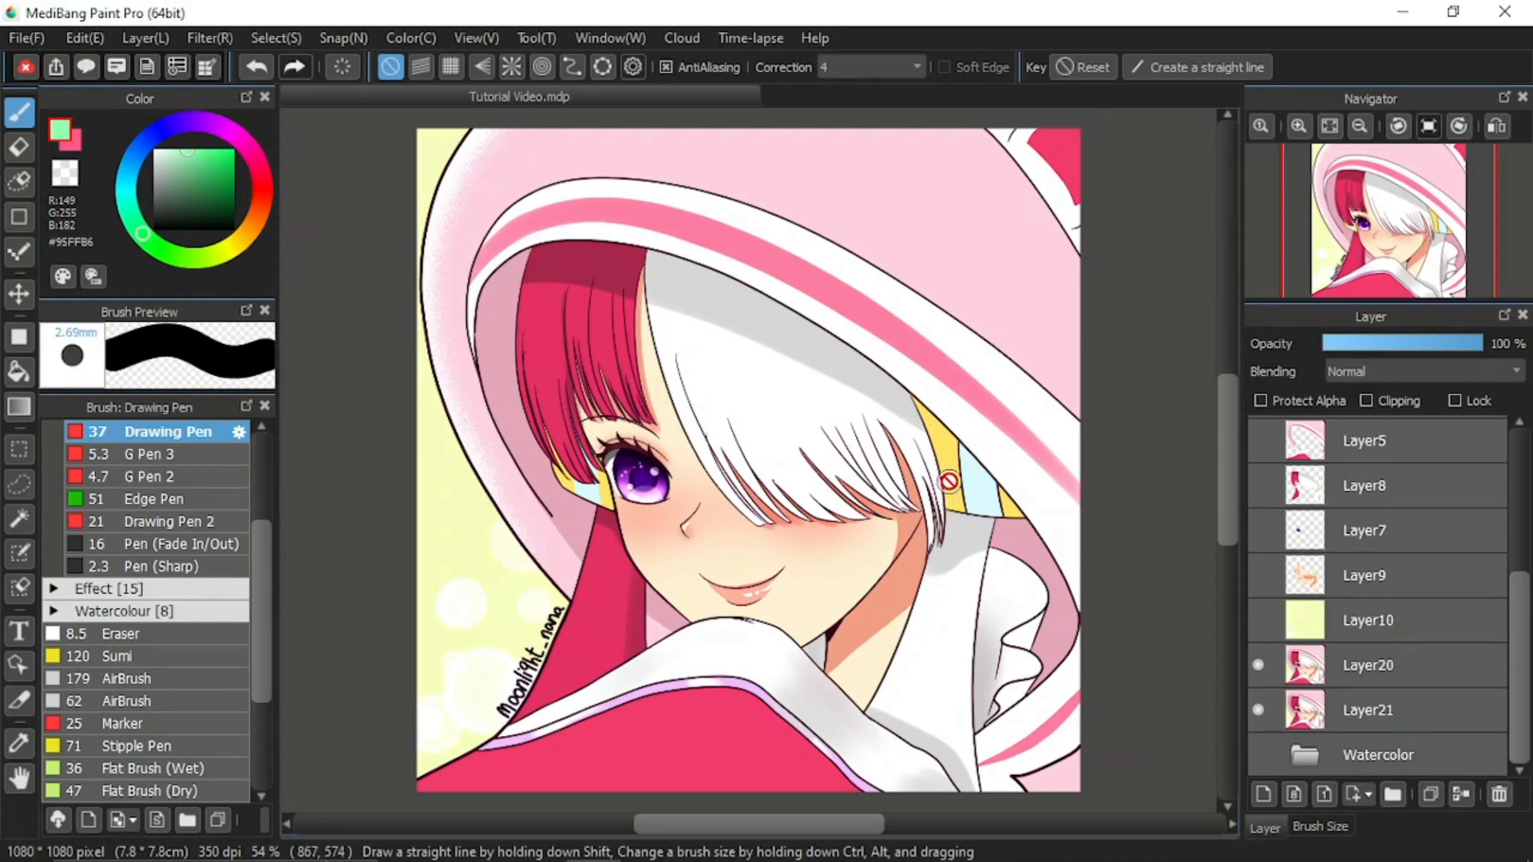
# Hide Layer21, leave Layer20 showing, and turn on the Draft and Sketch layers over the illustration.
pyautogui.click(1263, 664)
pyautogui.click(1259, 706)
pyautogui.click(1257, 668)
pyautogui.moveTo(1506, 588); pyautogui.dragTo(1506, 432)
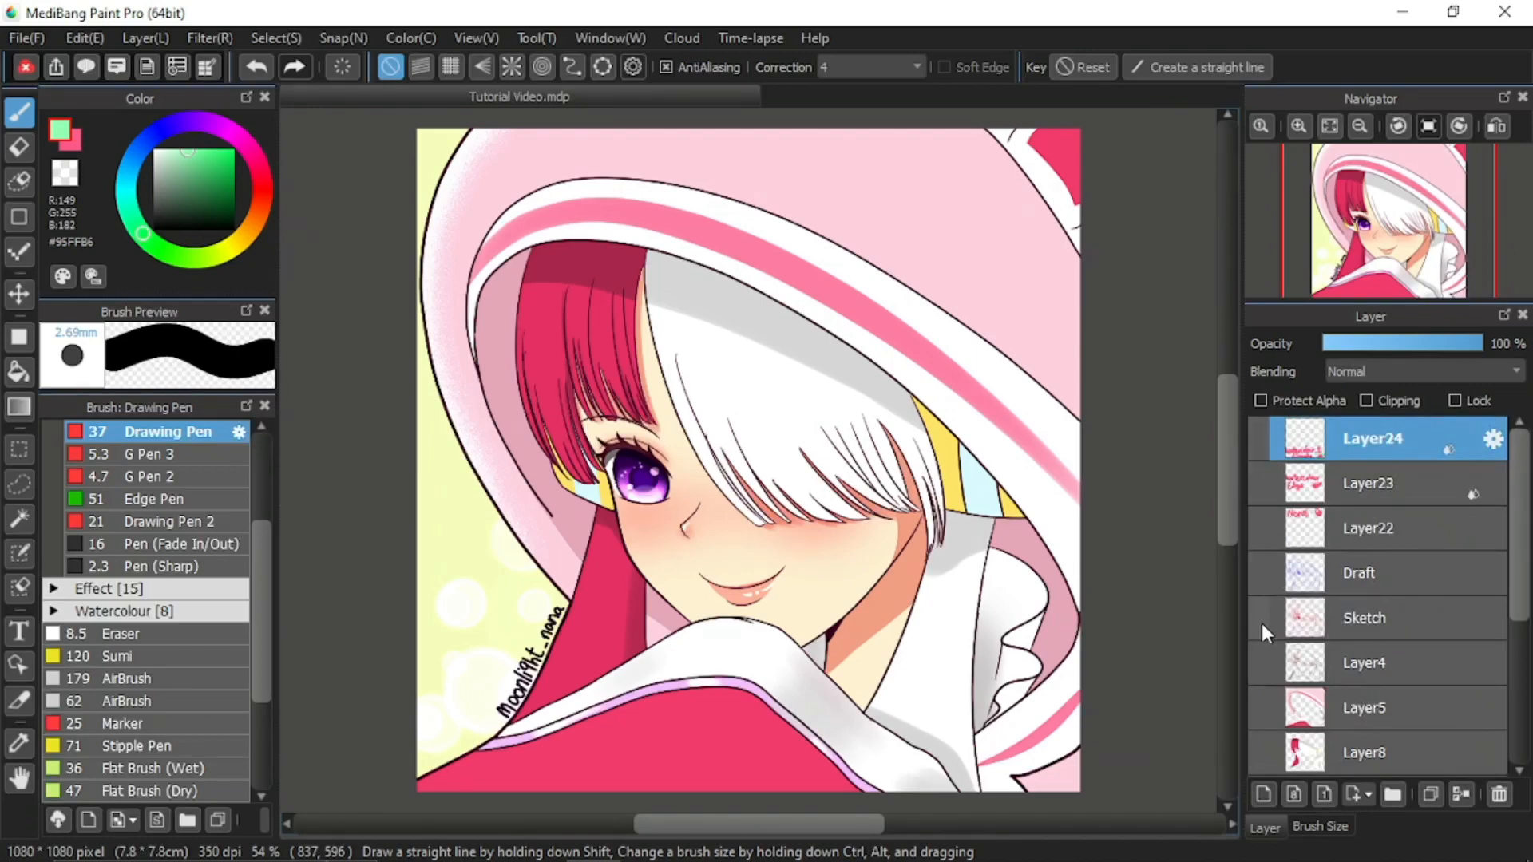
pyautogui.click(1258, 574)
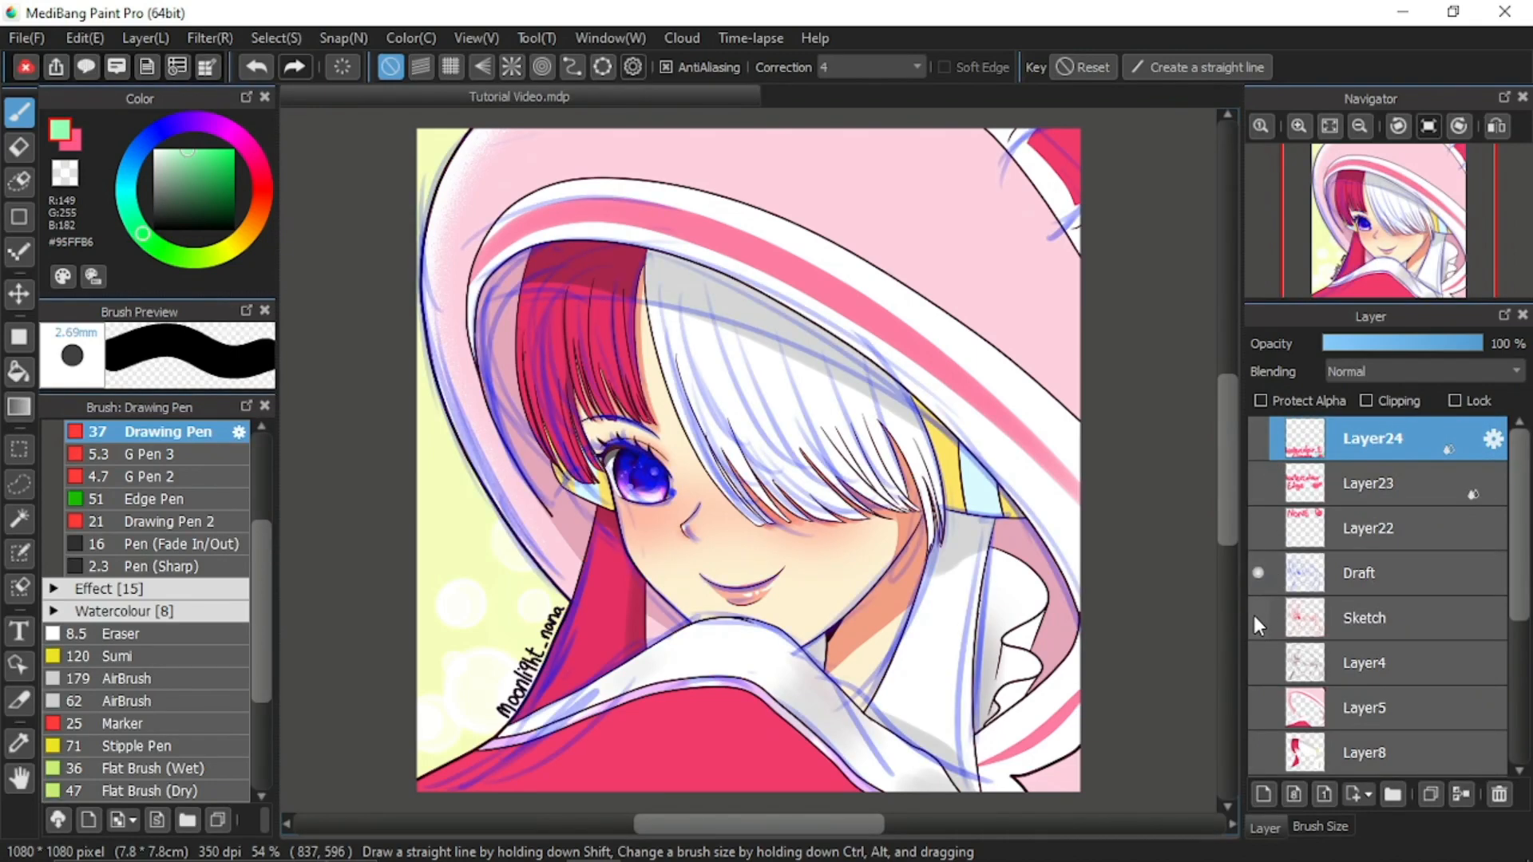
pyautogui.click(1254, 615)
# Enable the Draft Layer option in the properties of the layer named Draft.
pyautogui.click(1357, 578)
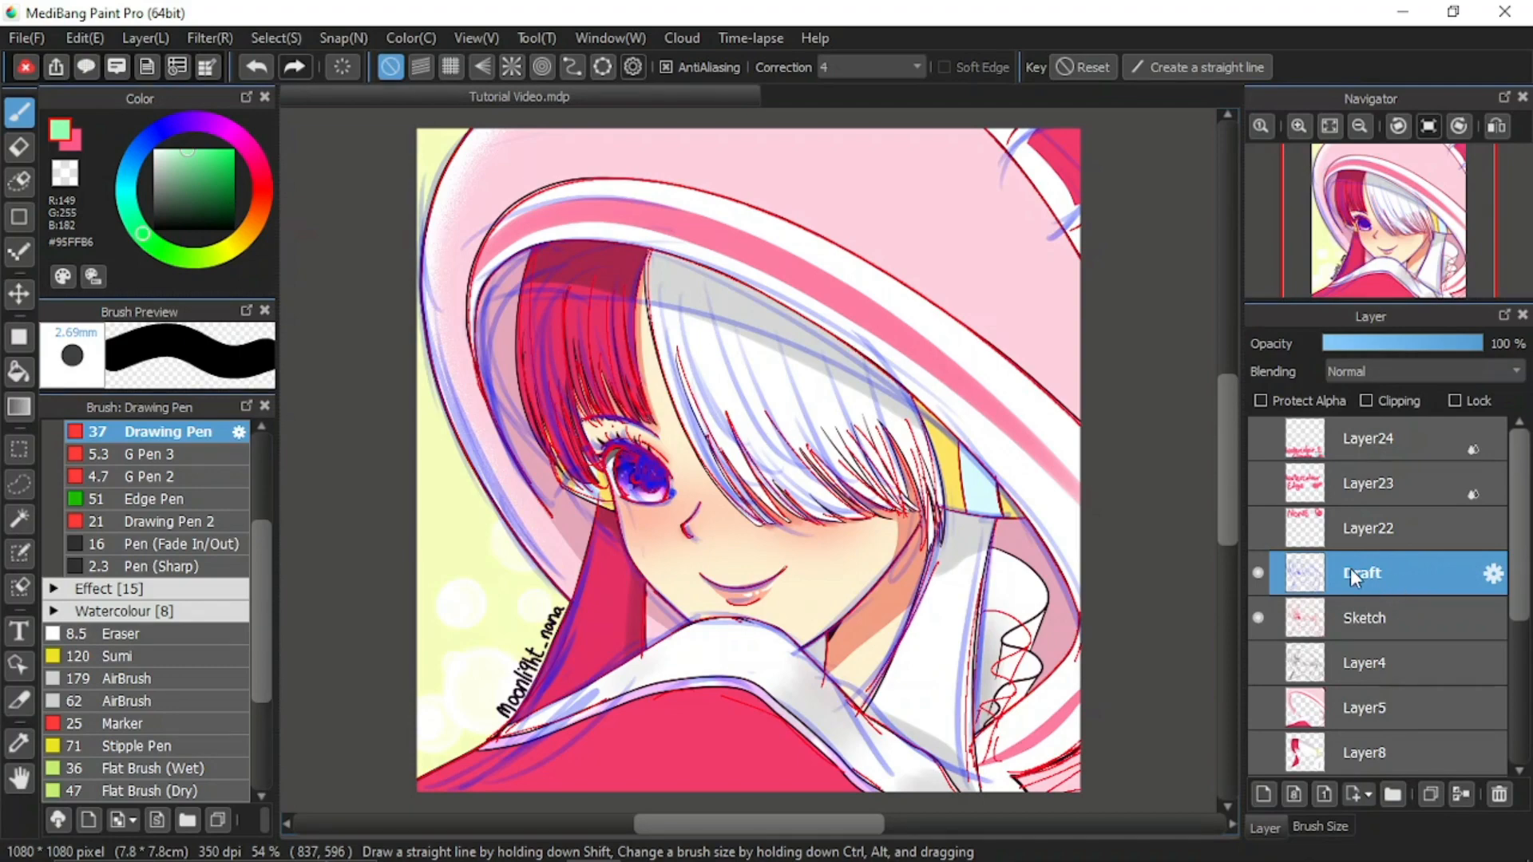
pyautogui.click(1491, 574)
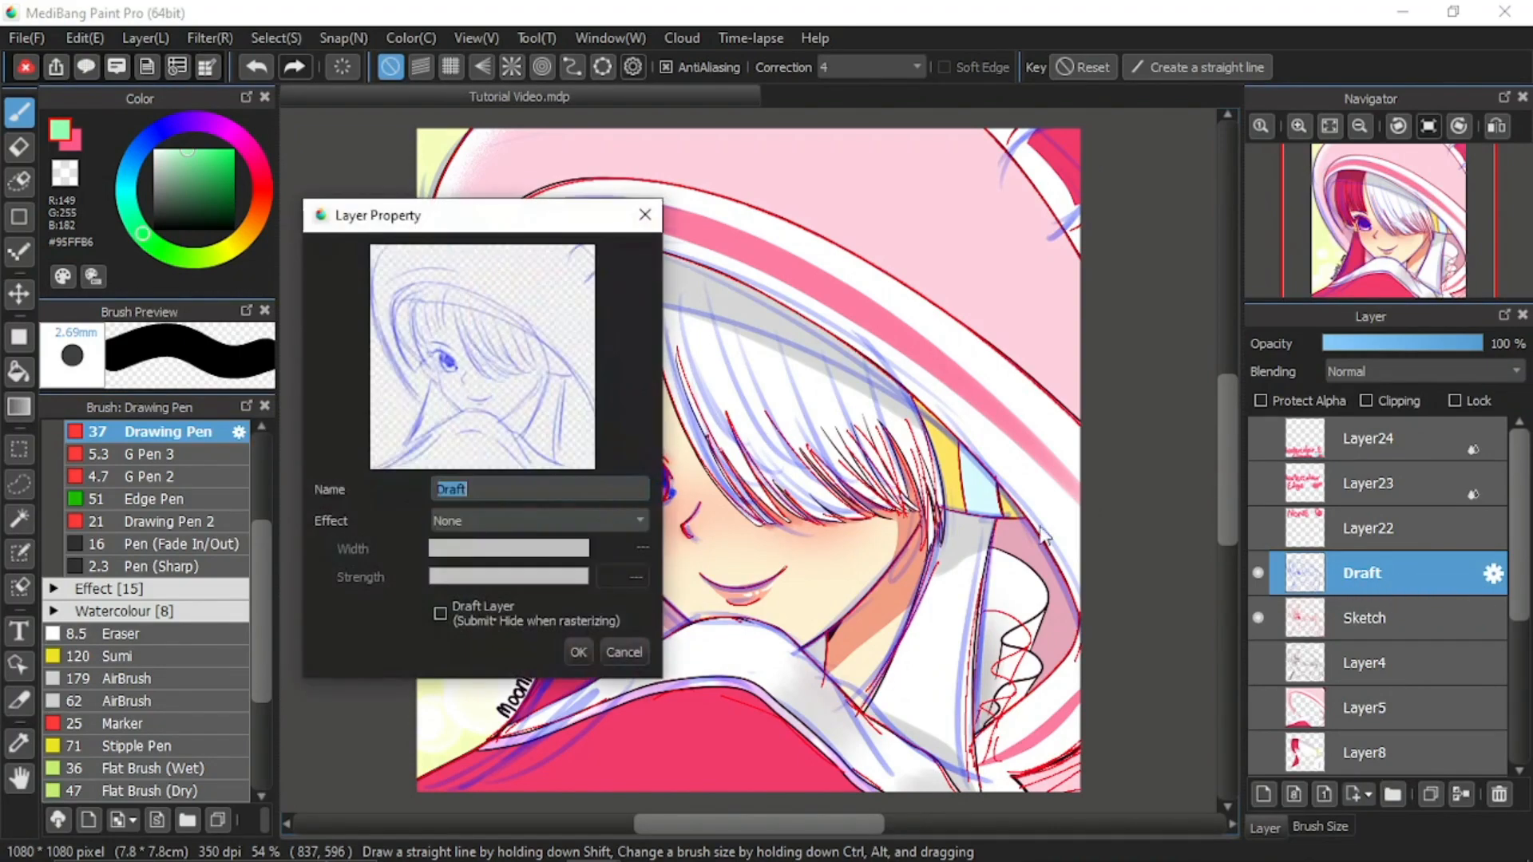
pyautogui.moveTo(531, 202); pyautogui.dragTo(369, 209)
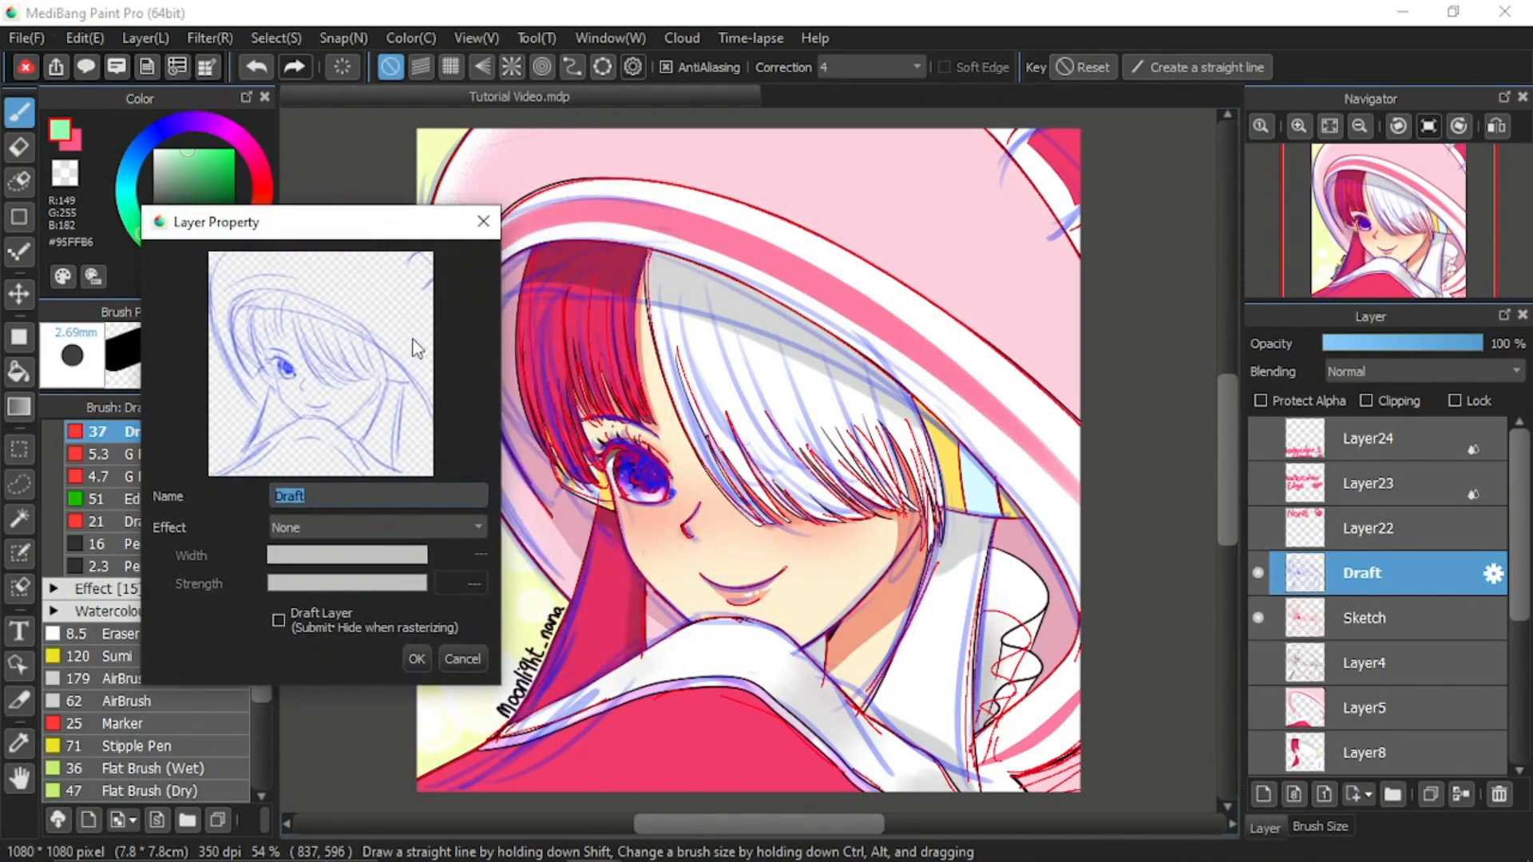
pyautogui.click(278, 621)
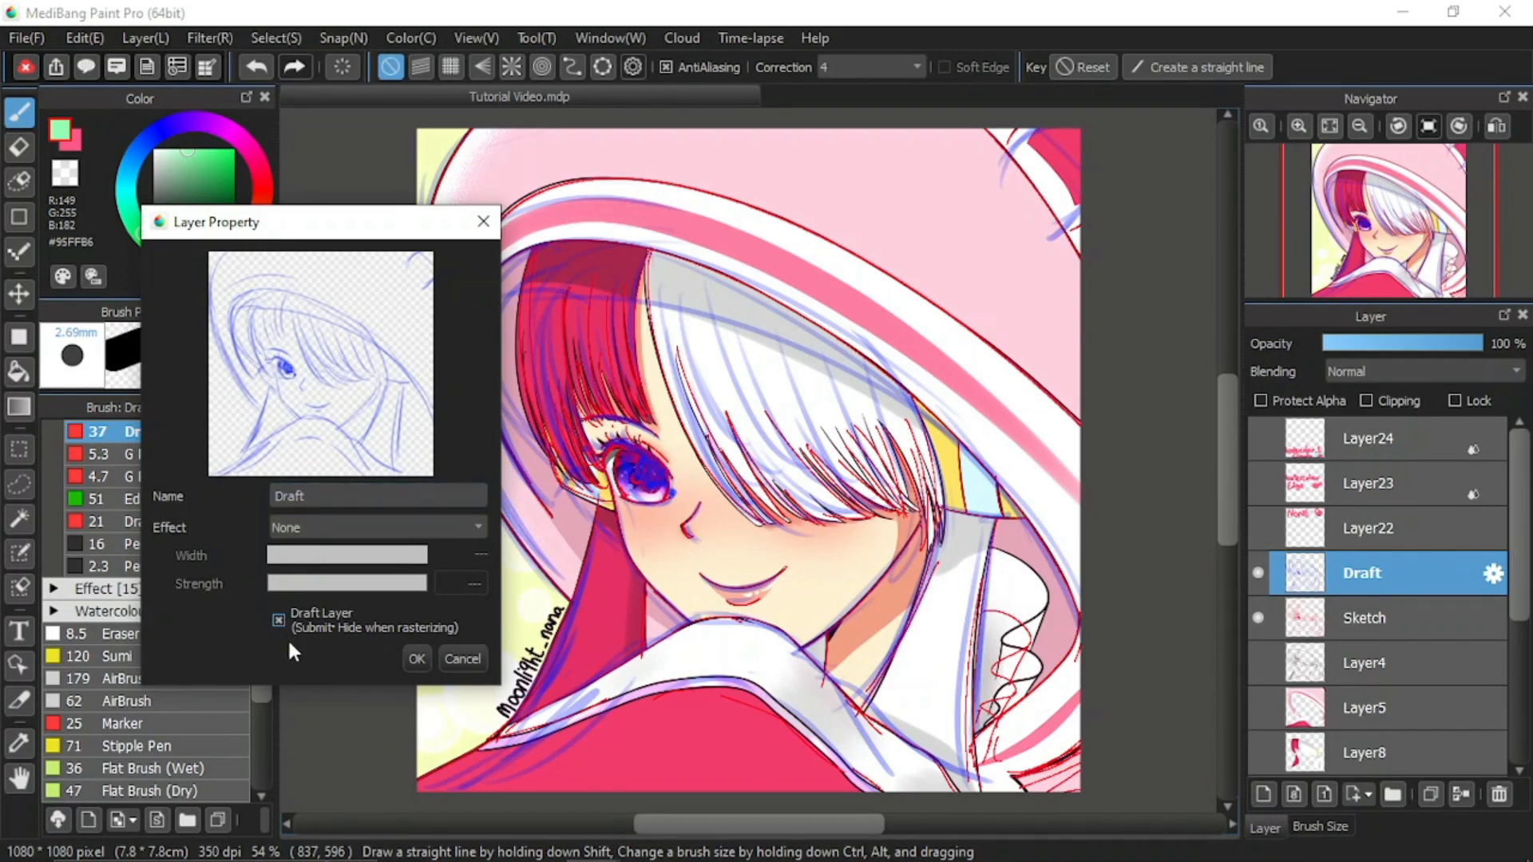
pyautogui.click(417, 659)
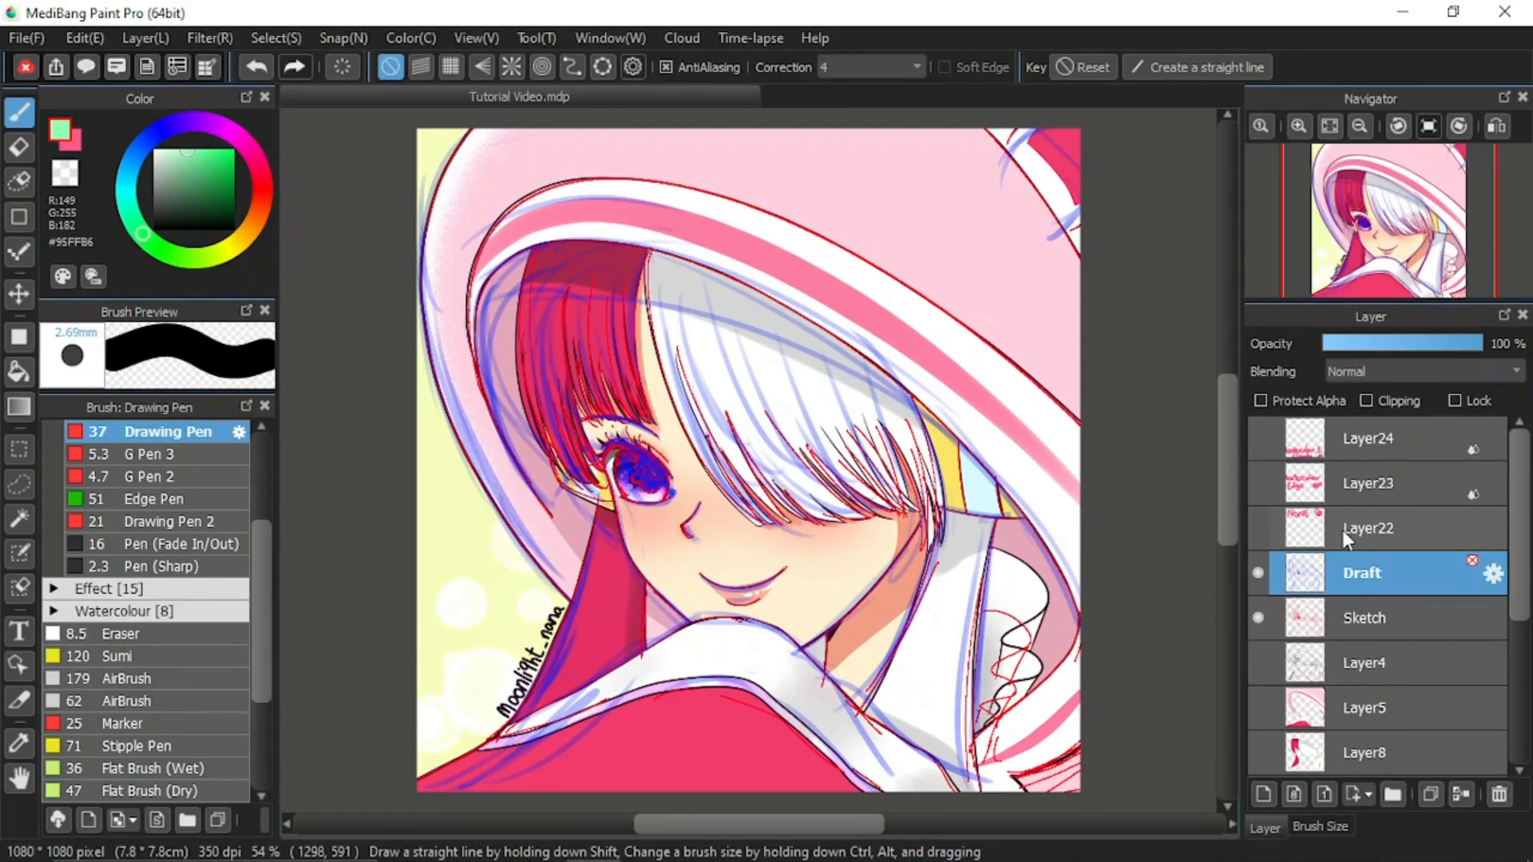
# Hide Layer20 to view only the Draft and Sketch lines, and turn the Sketch layer off and on.
pyautogui.scroll(-3, 1506, 669)
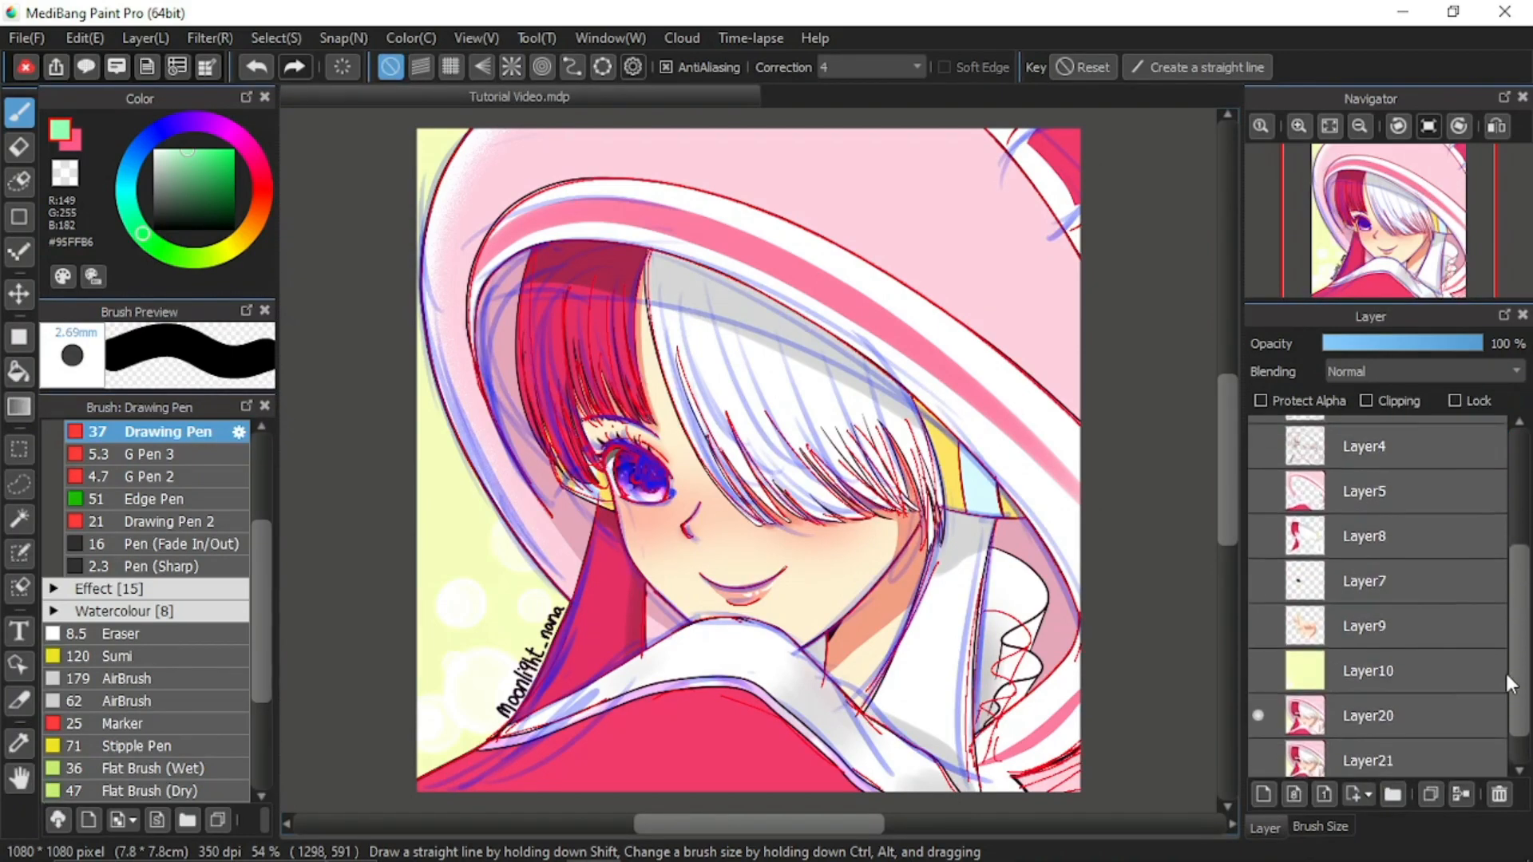
pyautogui.scroll(-1, 1506, 670)
pyautogui.click(1260, 673)
pyautogui.scroll(4, 1521, 625)
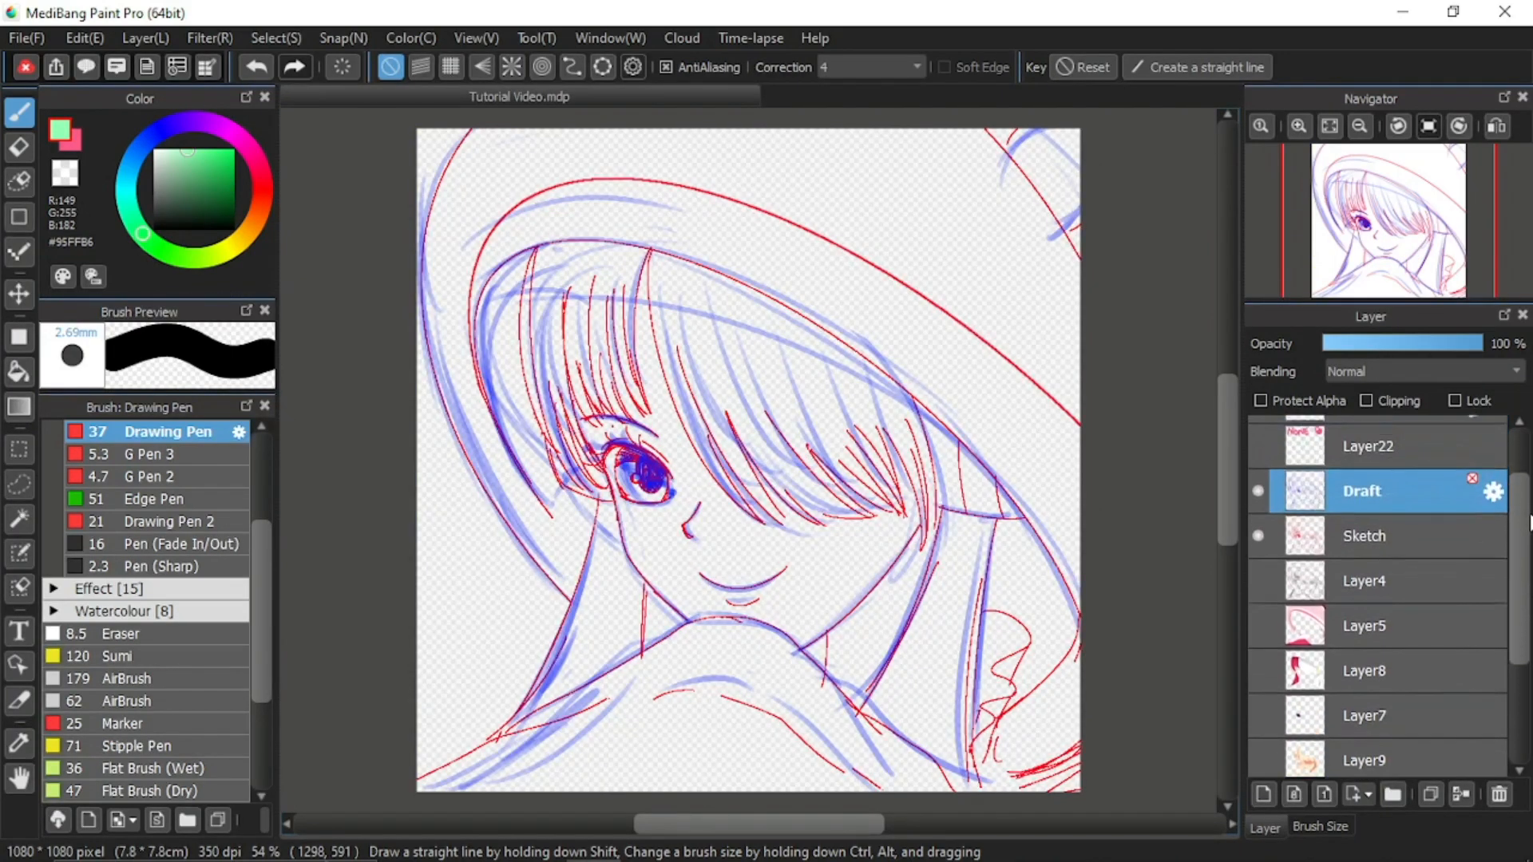
pyautogui.scroll(1, 1262, 524)
pyautogui.click(1259, 550)
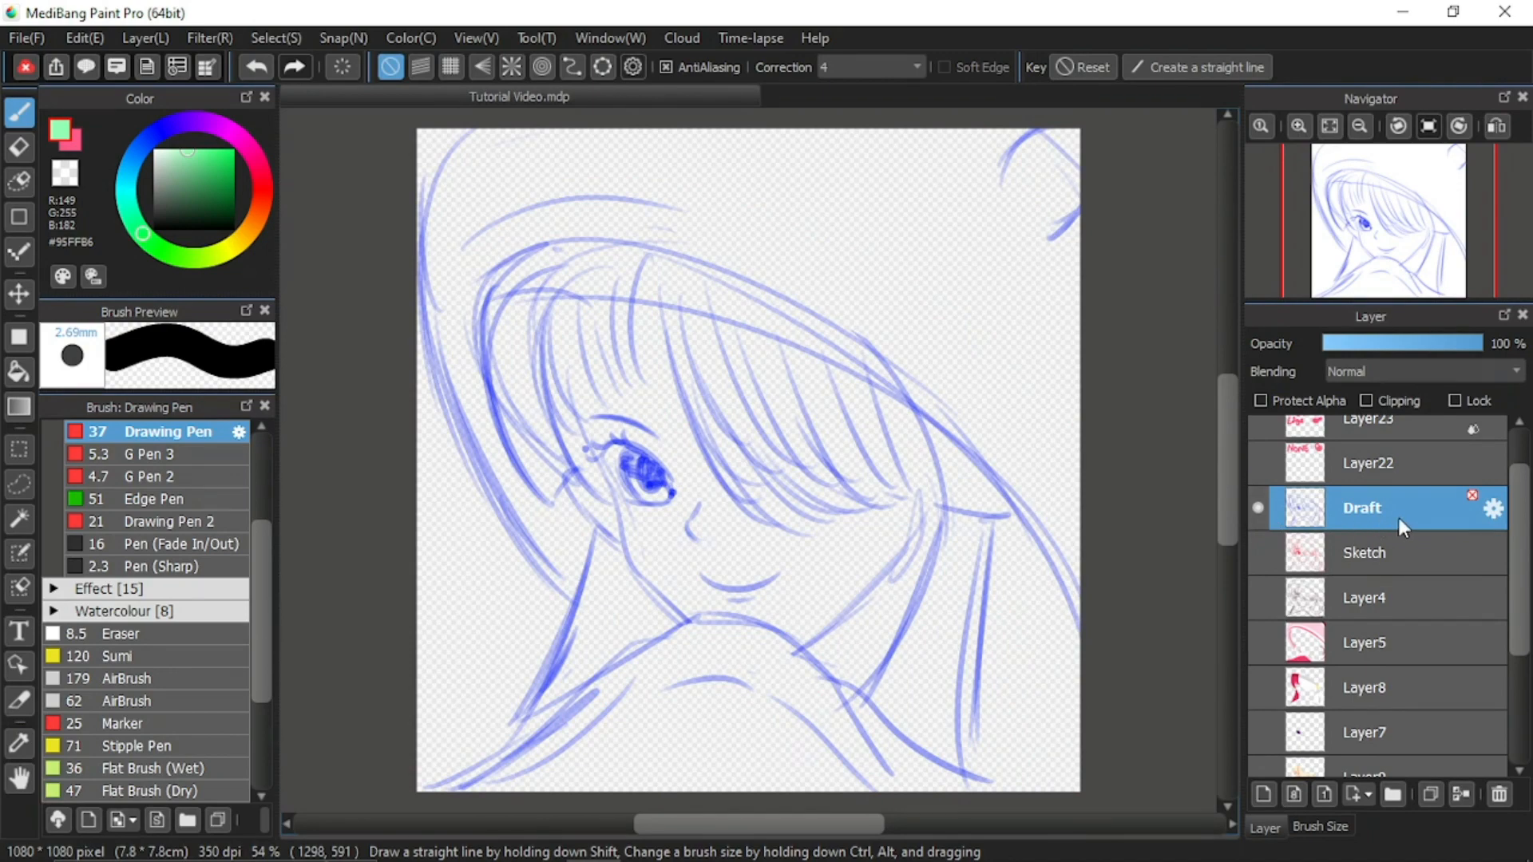
pyautogui.click(1258, 552)
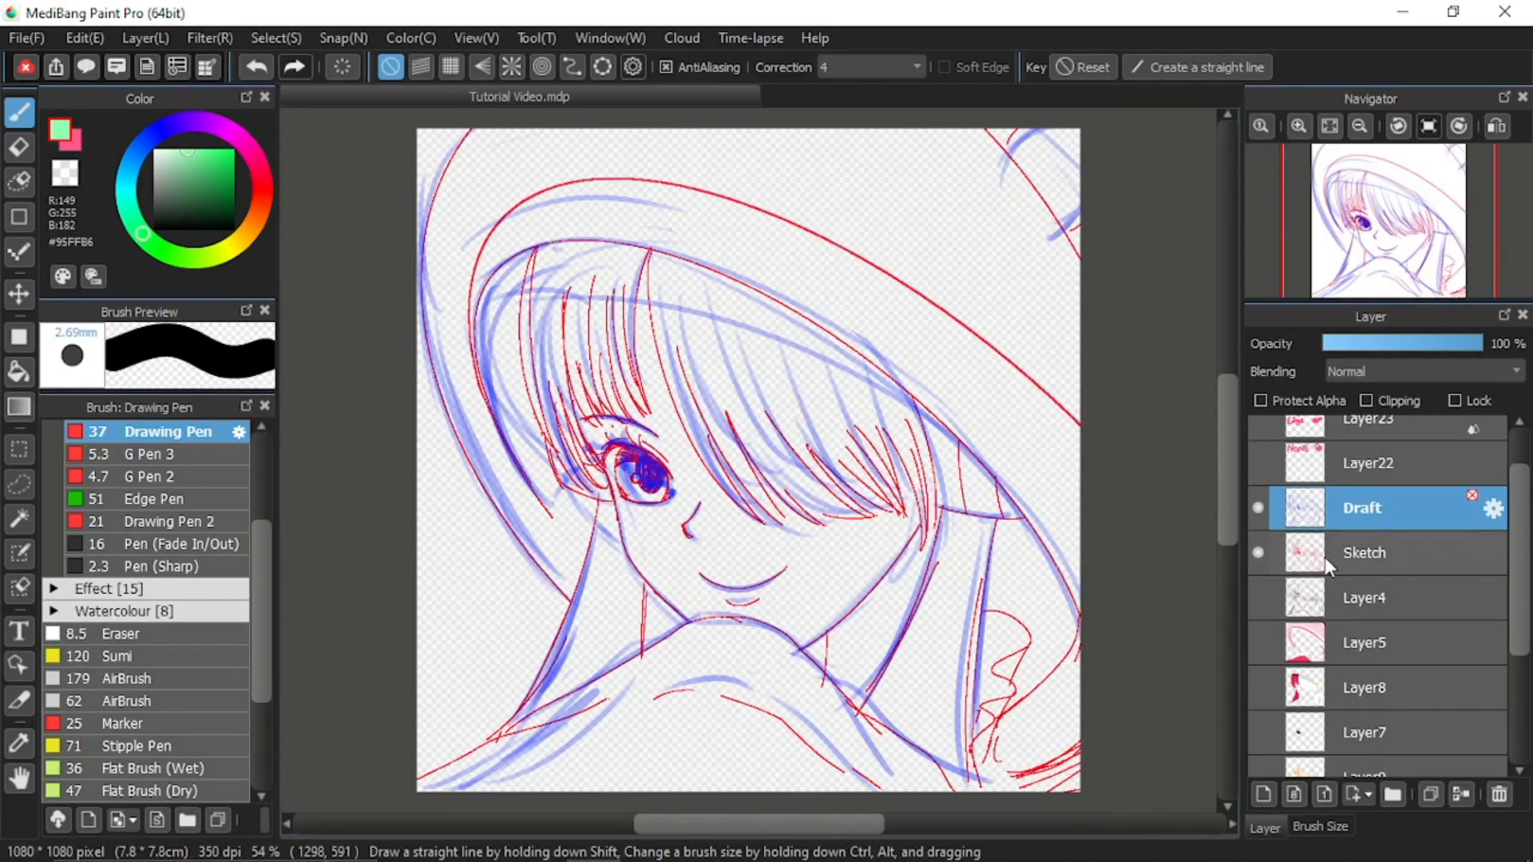
# Toggle Layer20 and leave it showing beneath the Draft and Sketch lines.
pyautogui.scroll(-4, 1278, 623)
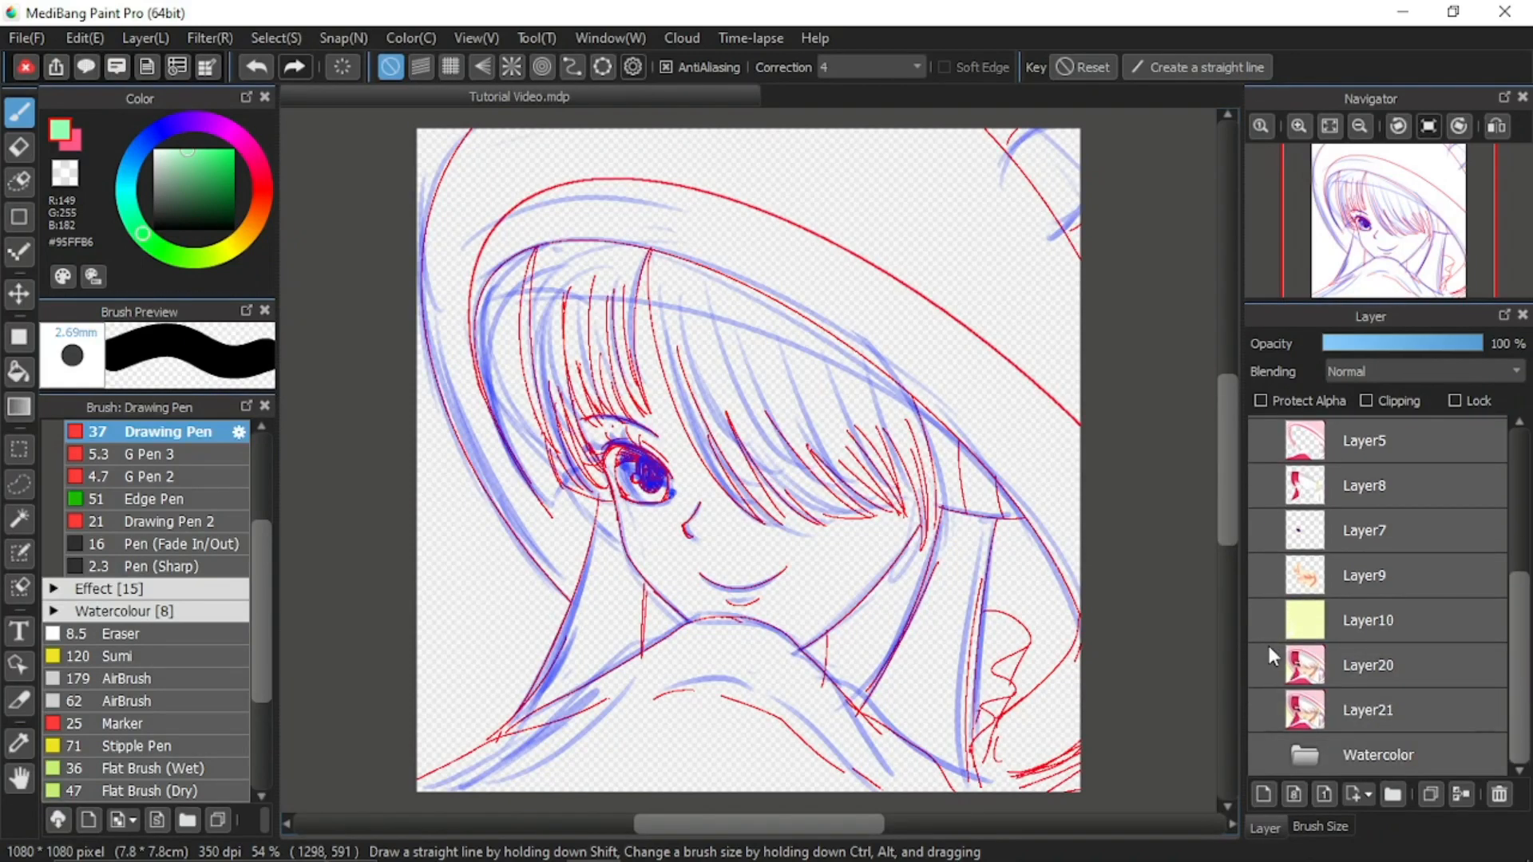
pyautogui.click(1259, 665)
pyautogui.click(1258, 665)
pyautogui.moveTo(1525, 608); pyautogui.dragTo(1518, 509)
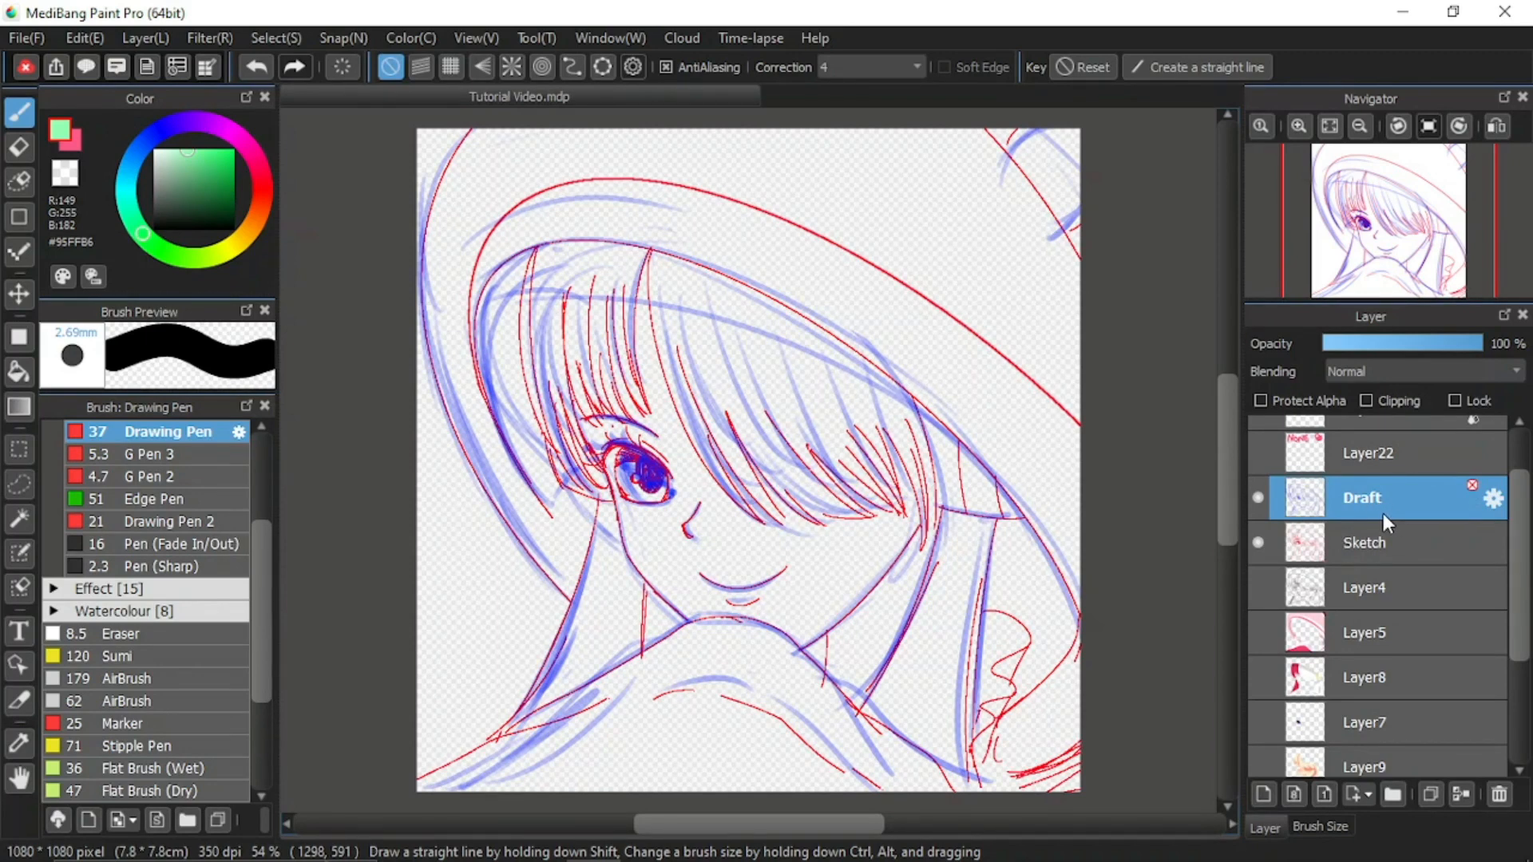
pyautogui.scroll(-4, 1508, 540)
pyautogui.click(1259, 666)
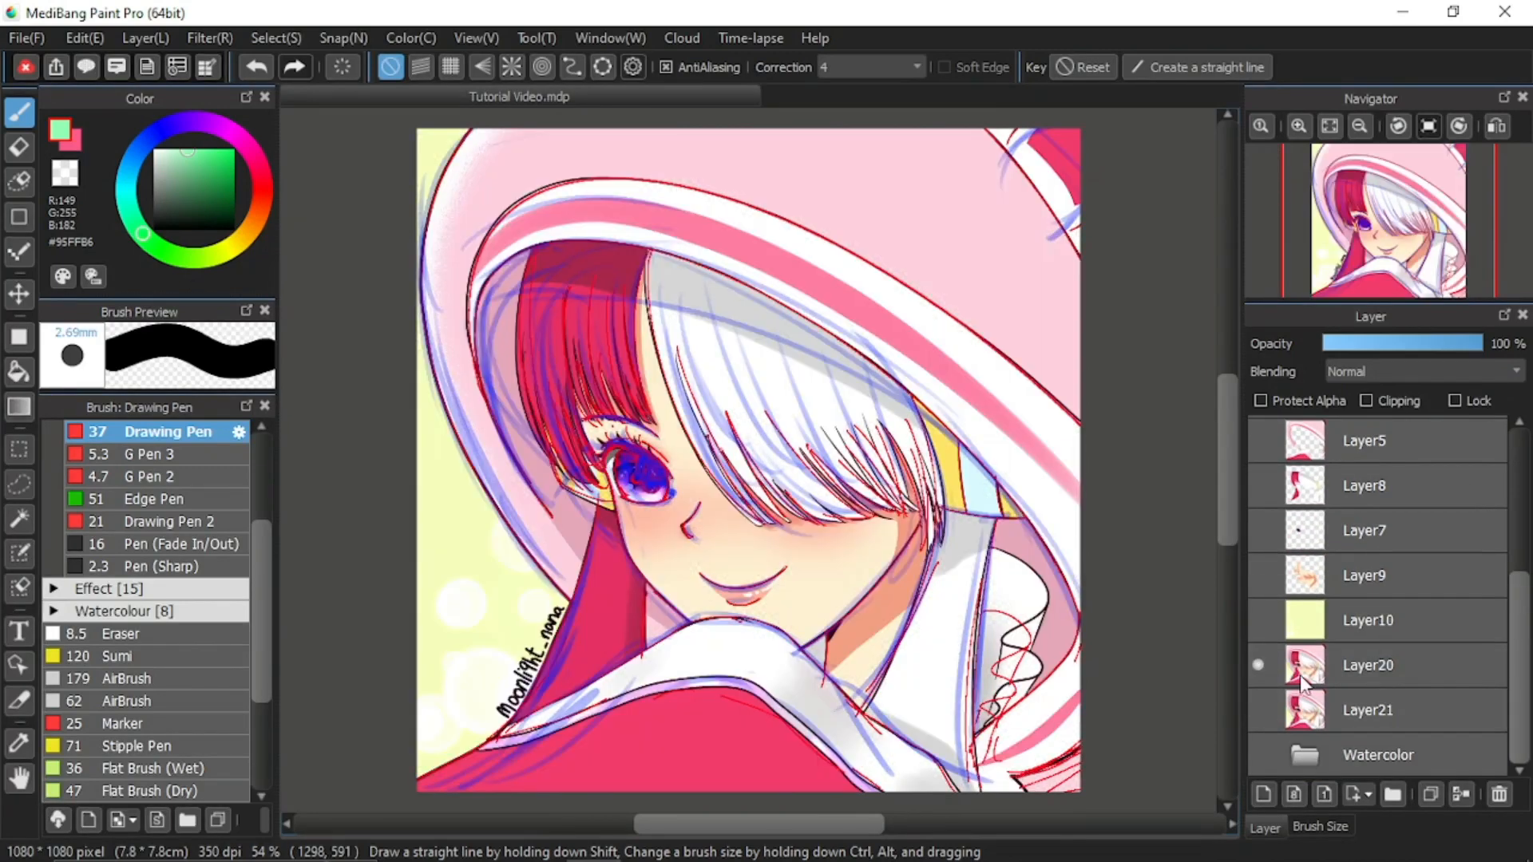
# Hide the Draft and Sketch layers to view the clean illustration, and turn both layers back on.
pyautogui.scroll(5, 1358, 559)
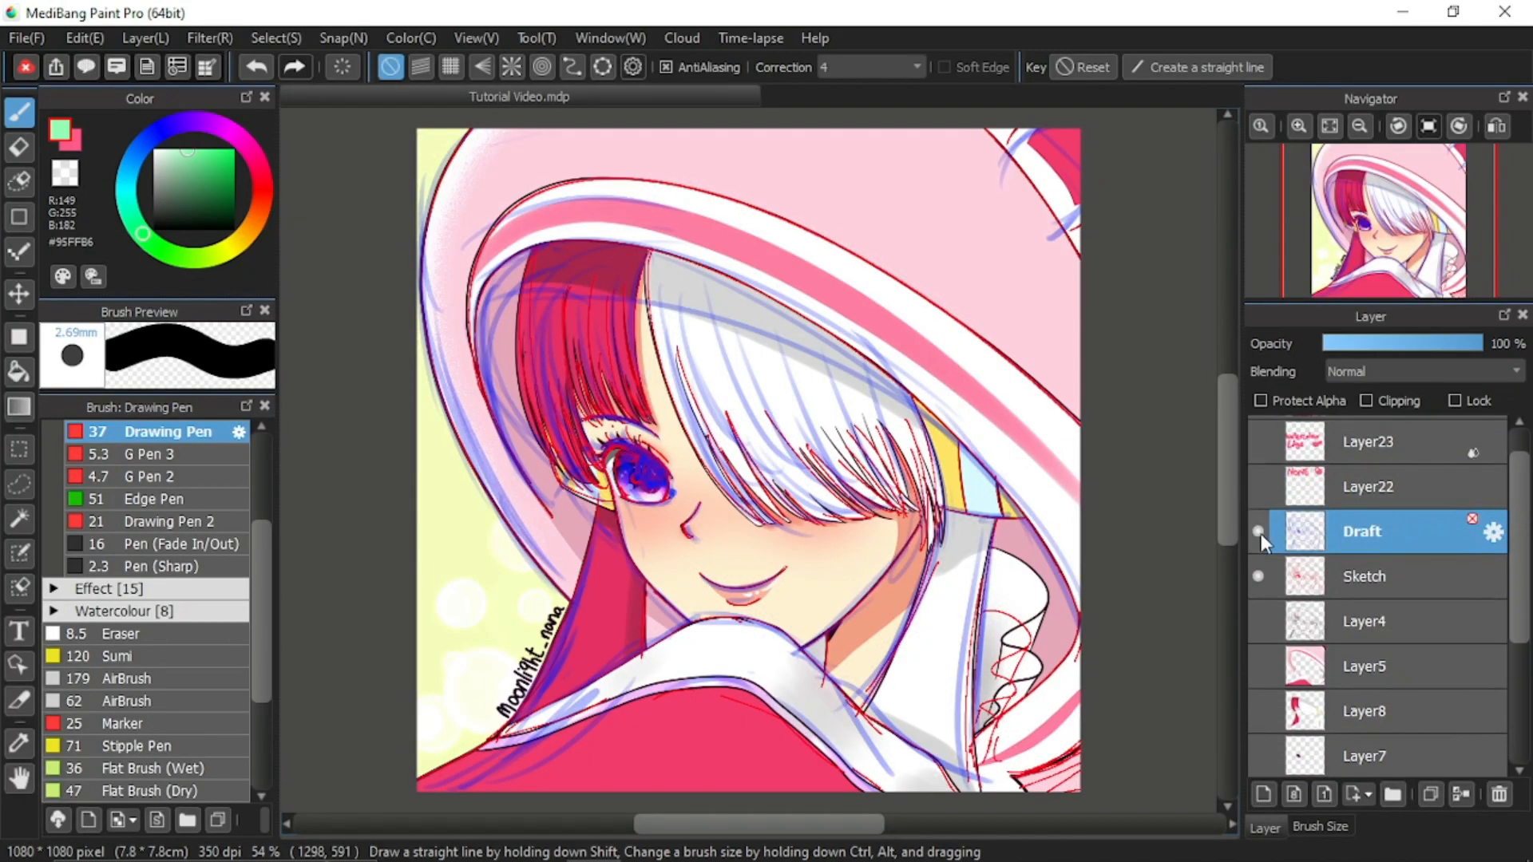
pyautogui.click(1260, 531)
pyautogui.click(1258, 567)
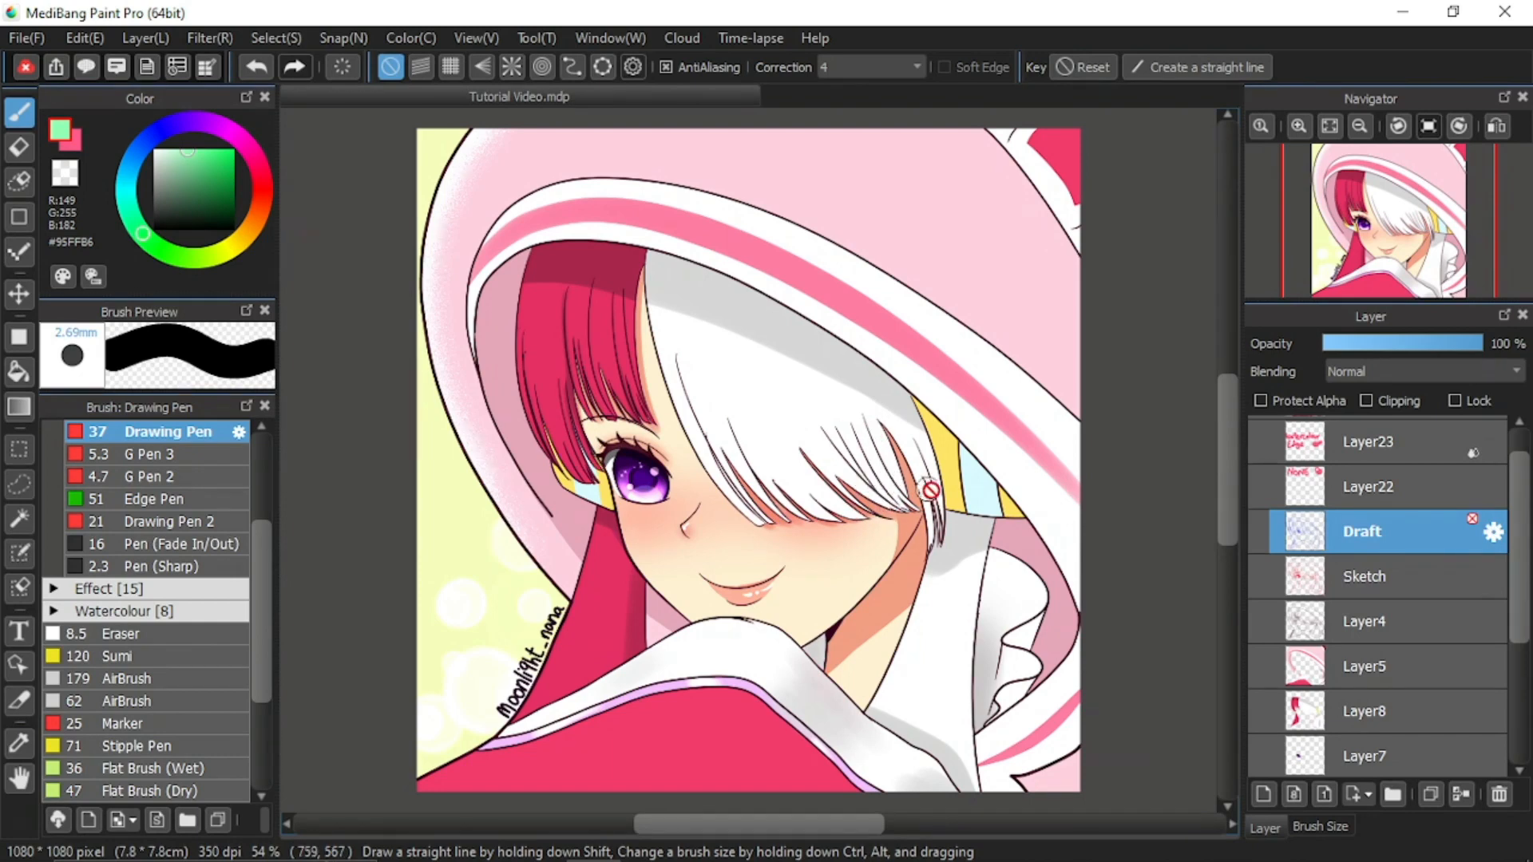
pyautogui.click(1260, 531)
pyautogui.click(1259, 576)
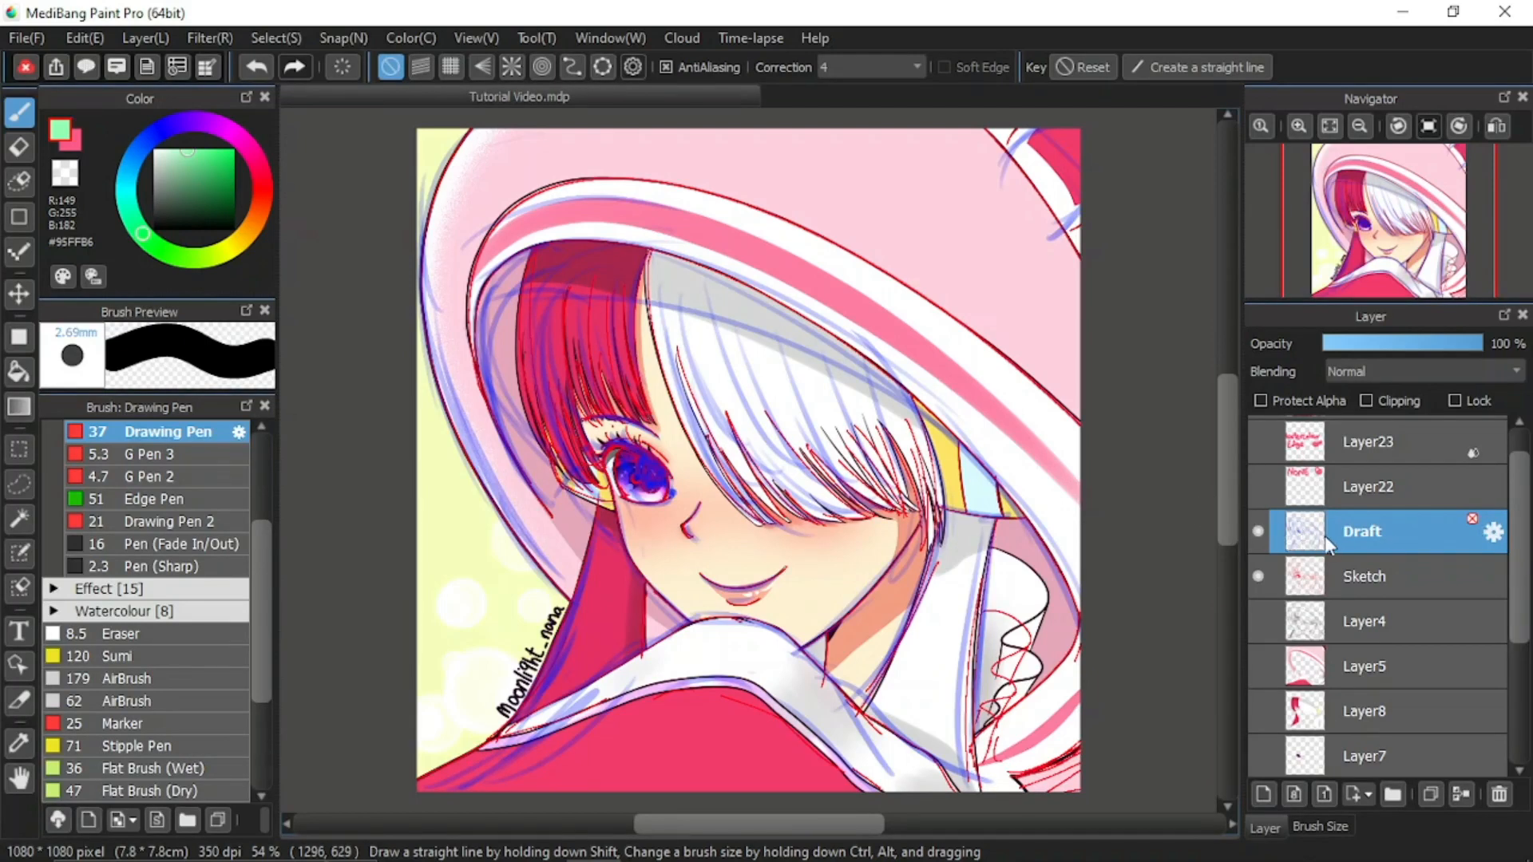
# Check the Draft layer's properties without changes, and enable the Draft Layer option for the Sketch layer.
pyautogui.doubleClick(1377, 539)
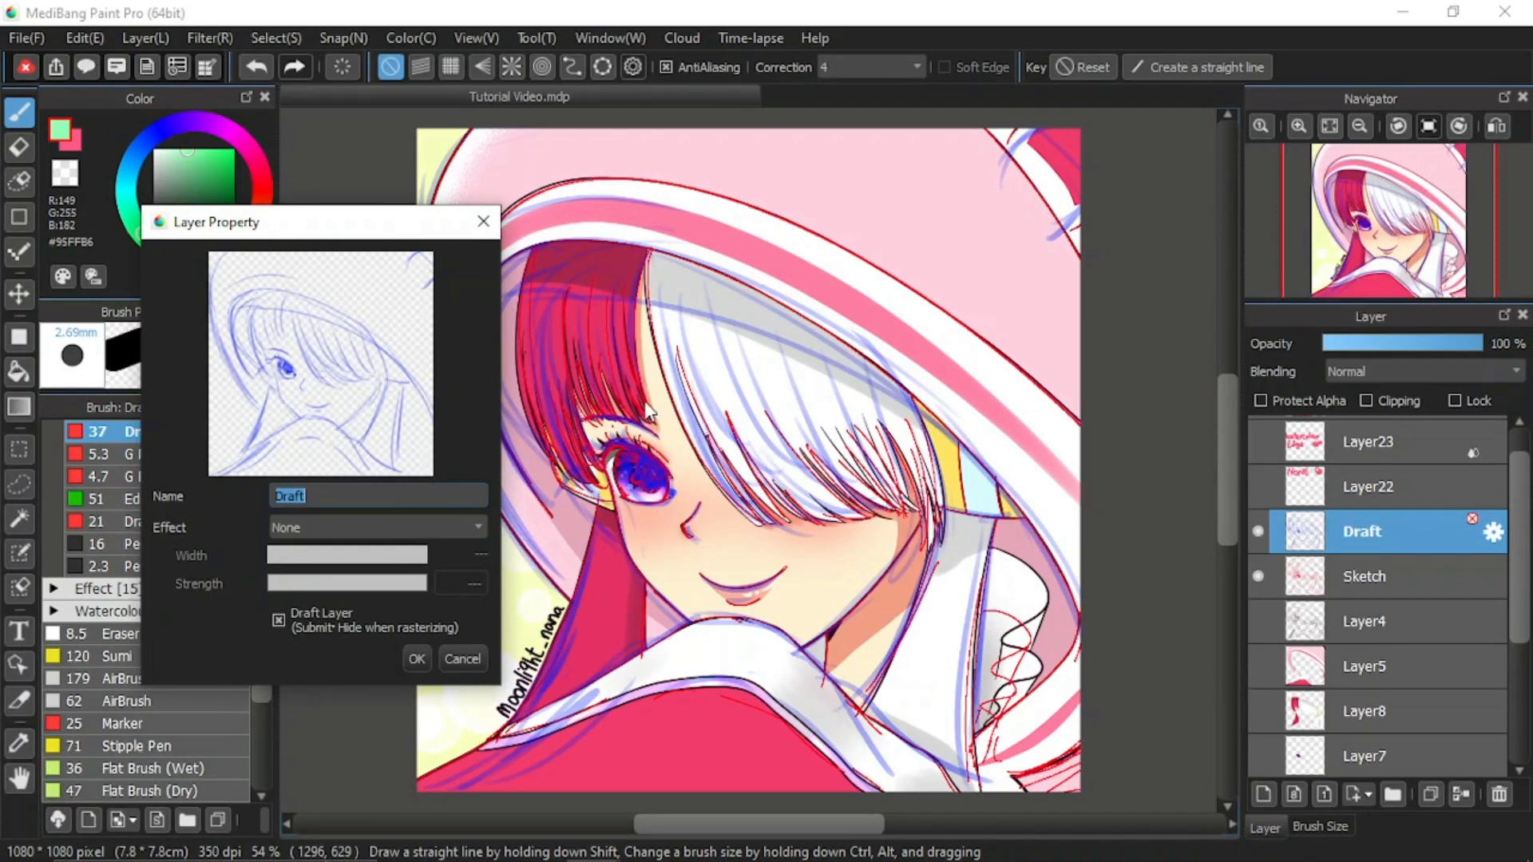
pyautogui.click(483, 222)
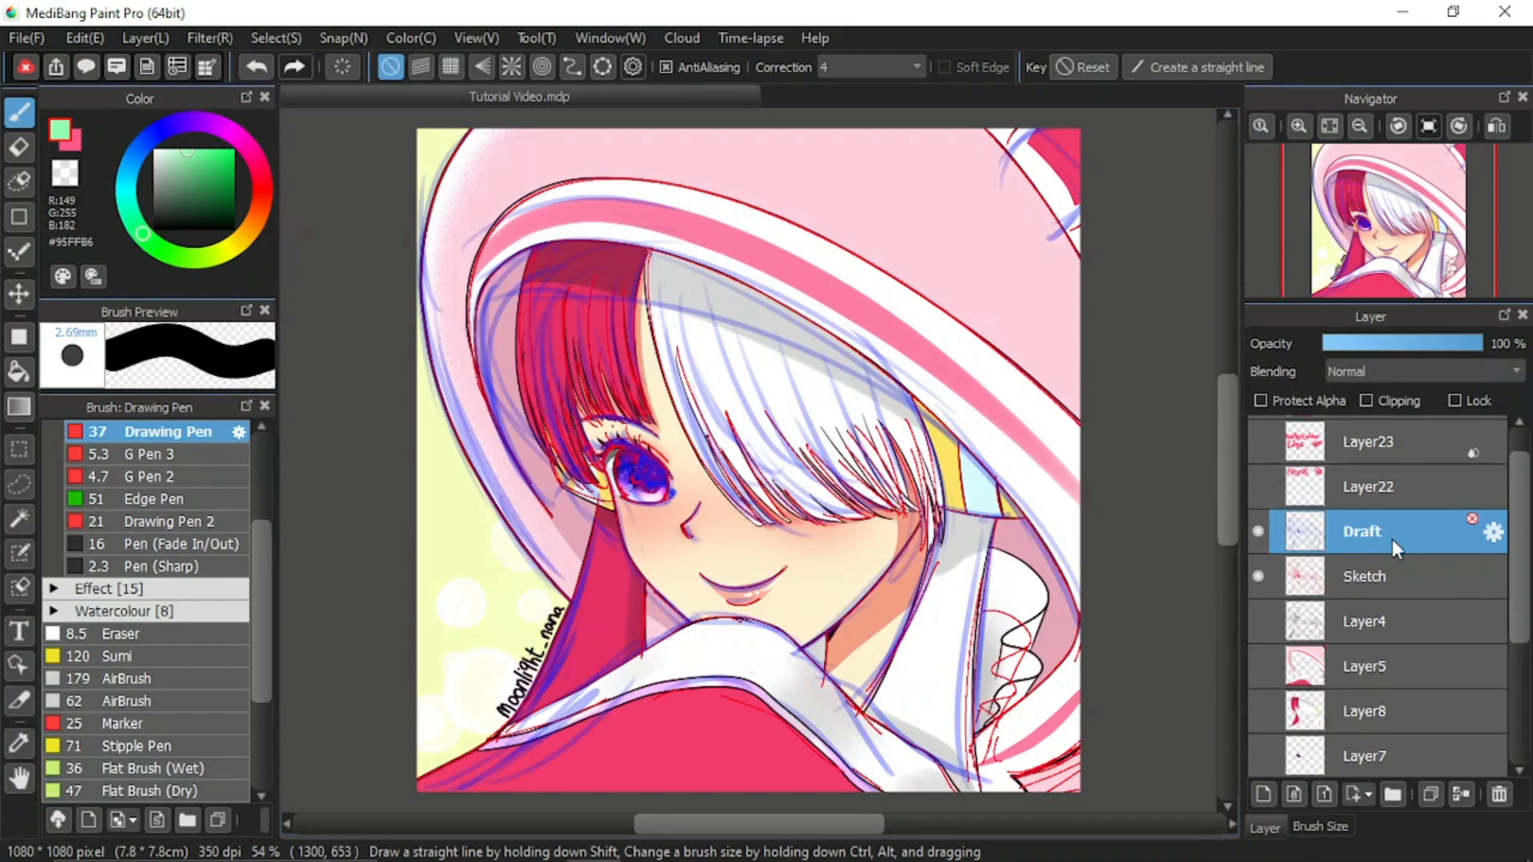
pyautogui.doubleClick(1380, 575)
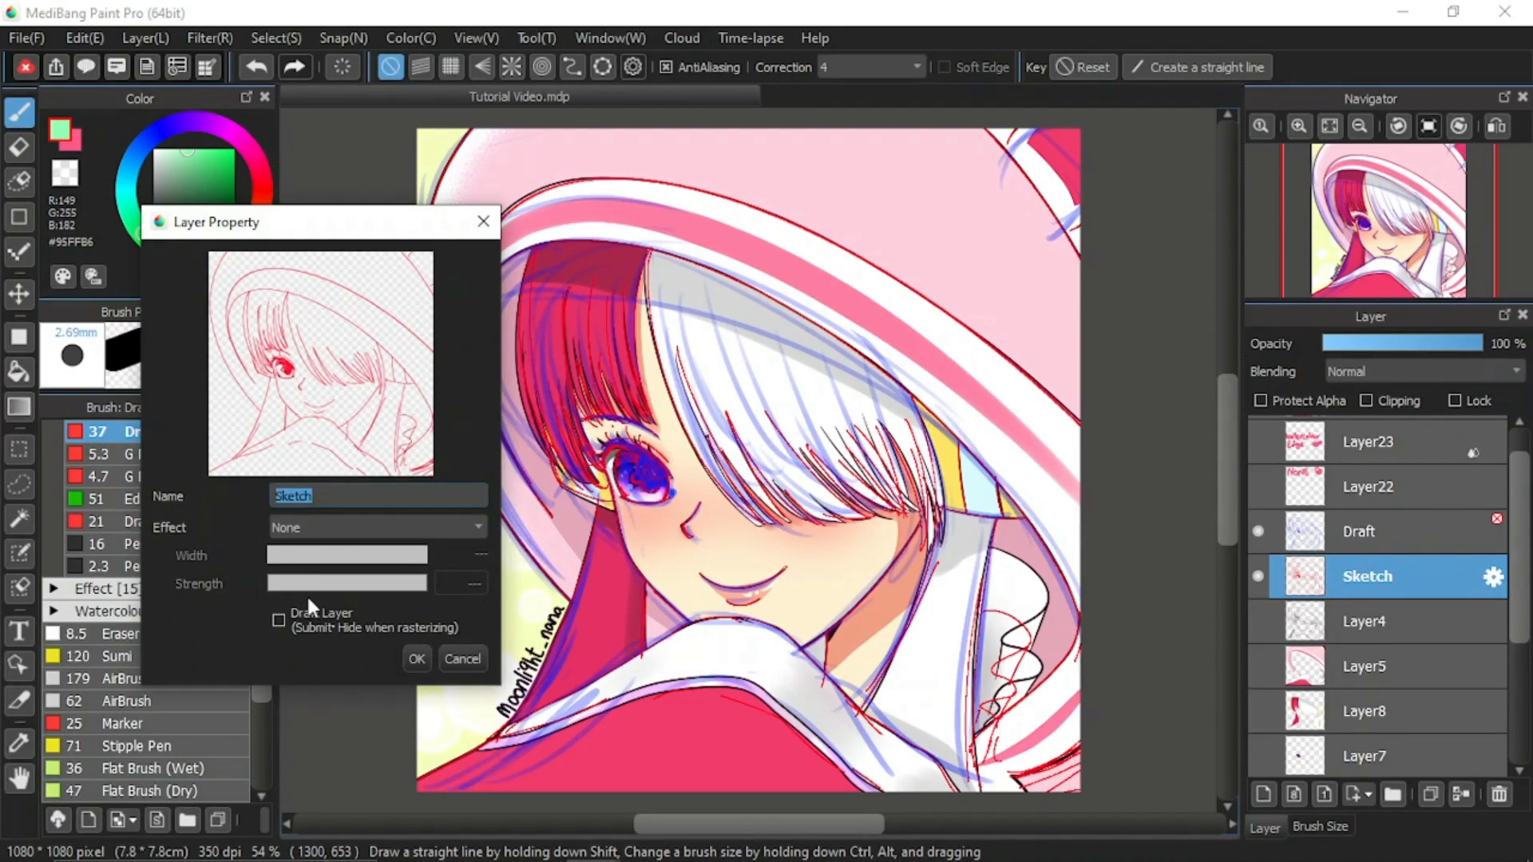
pyautogui.click(279, 621)
pyautogui.click(417, 658)
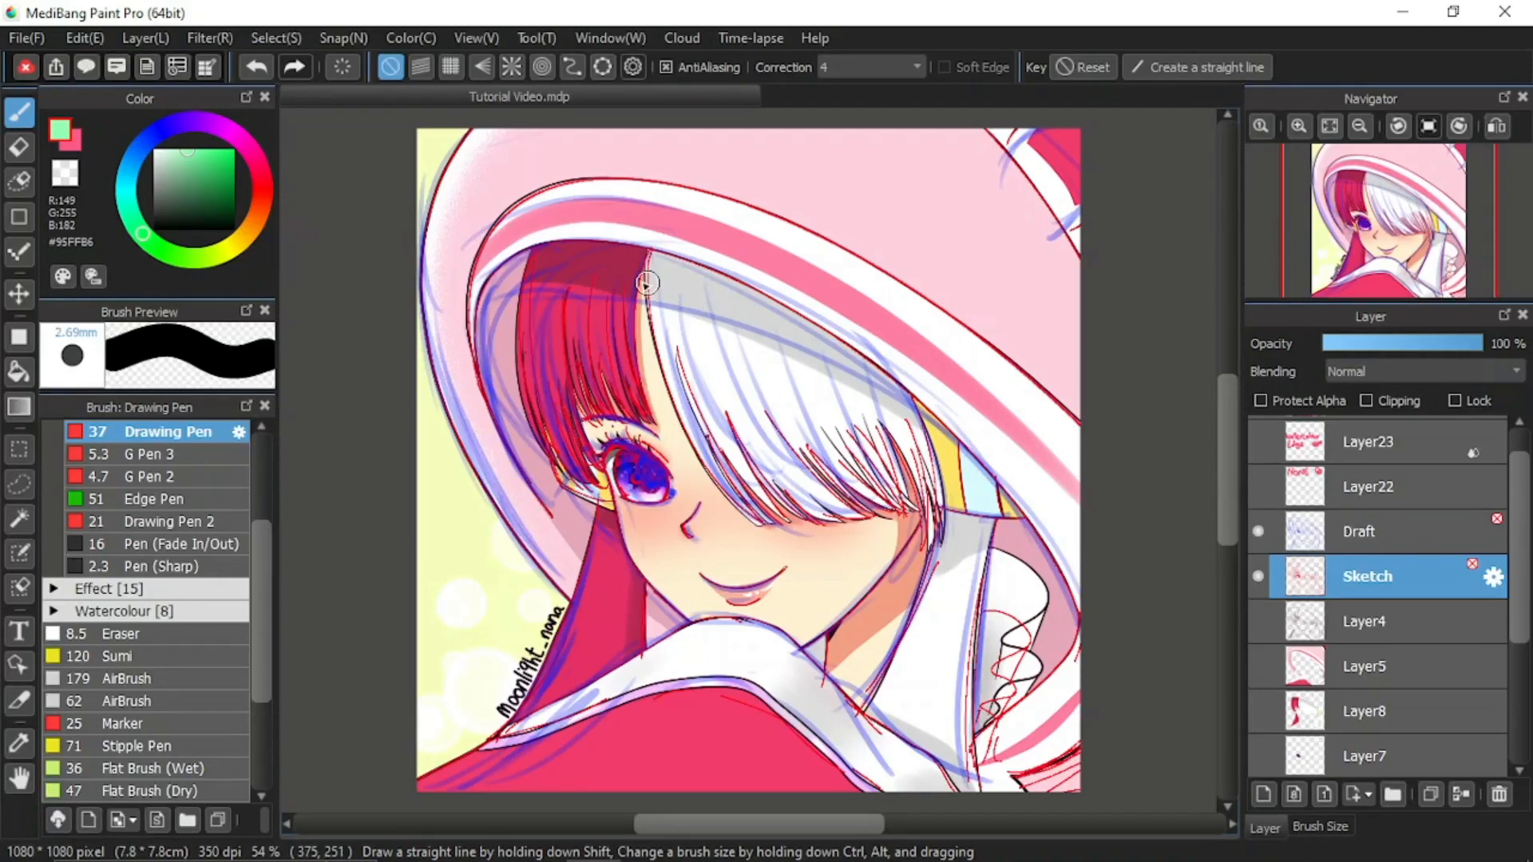
# Toggle the Sketch layer's visibility off and on twice over the illustration.
pyautogui.click(1265, 573)
pyautogui.click(1265, 574)
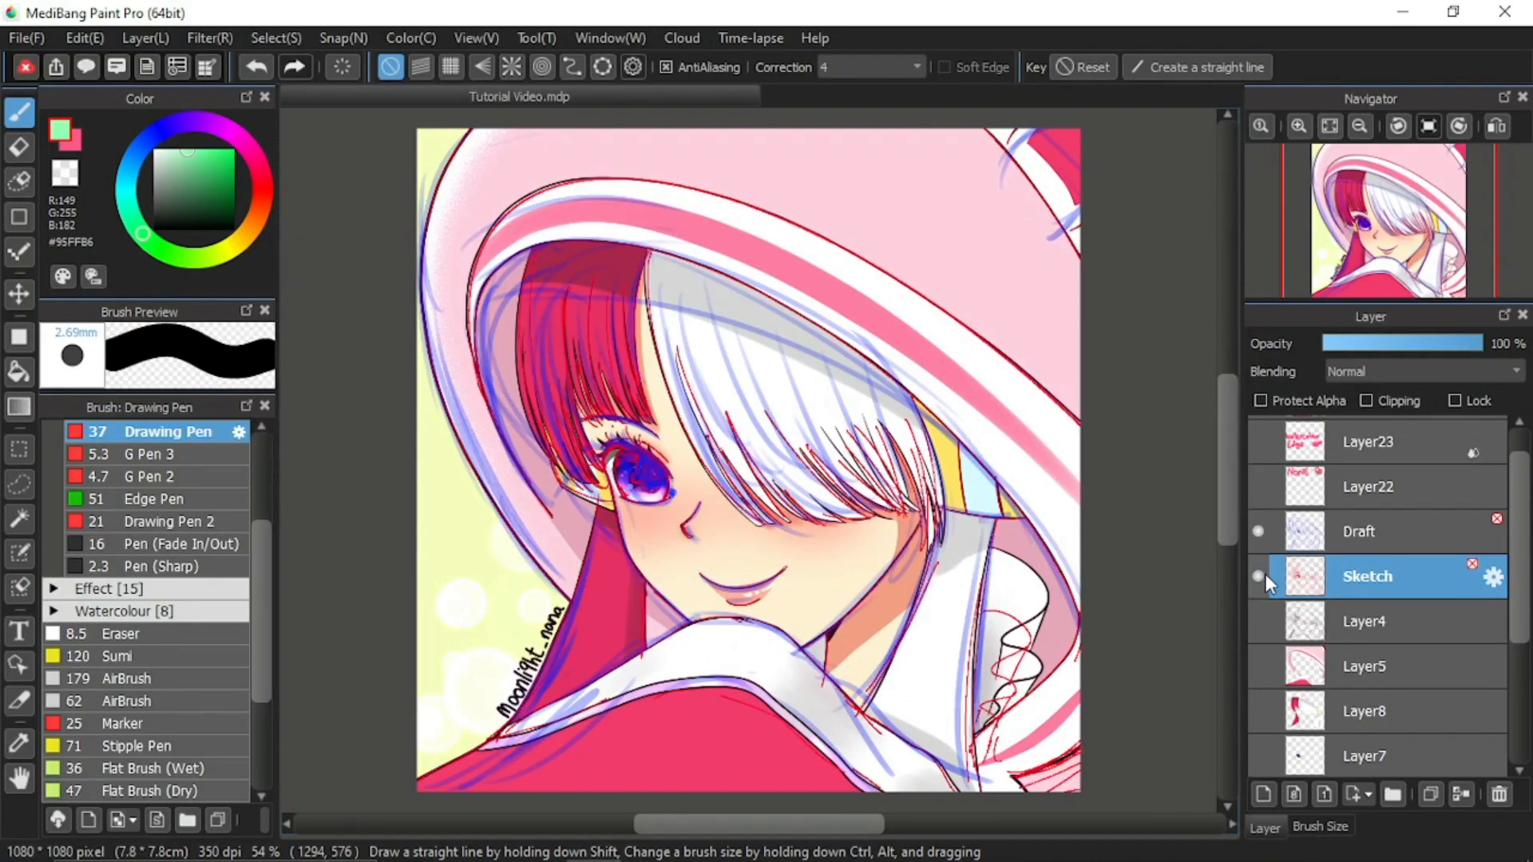
pyautogui.click(1264, 574)
pyautogui.click(1266, 575)
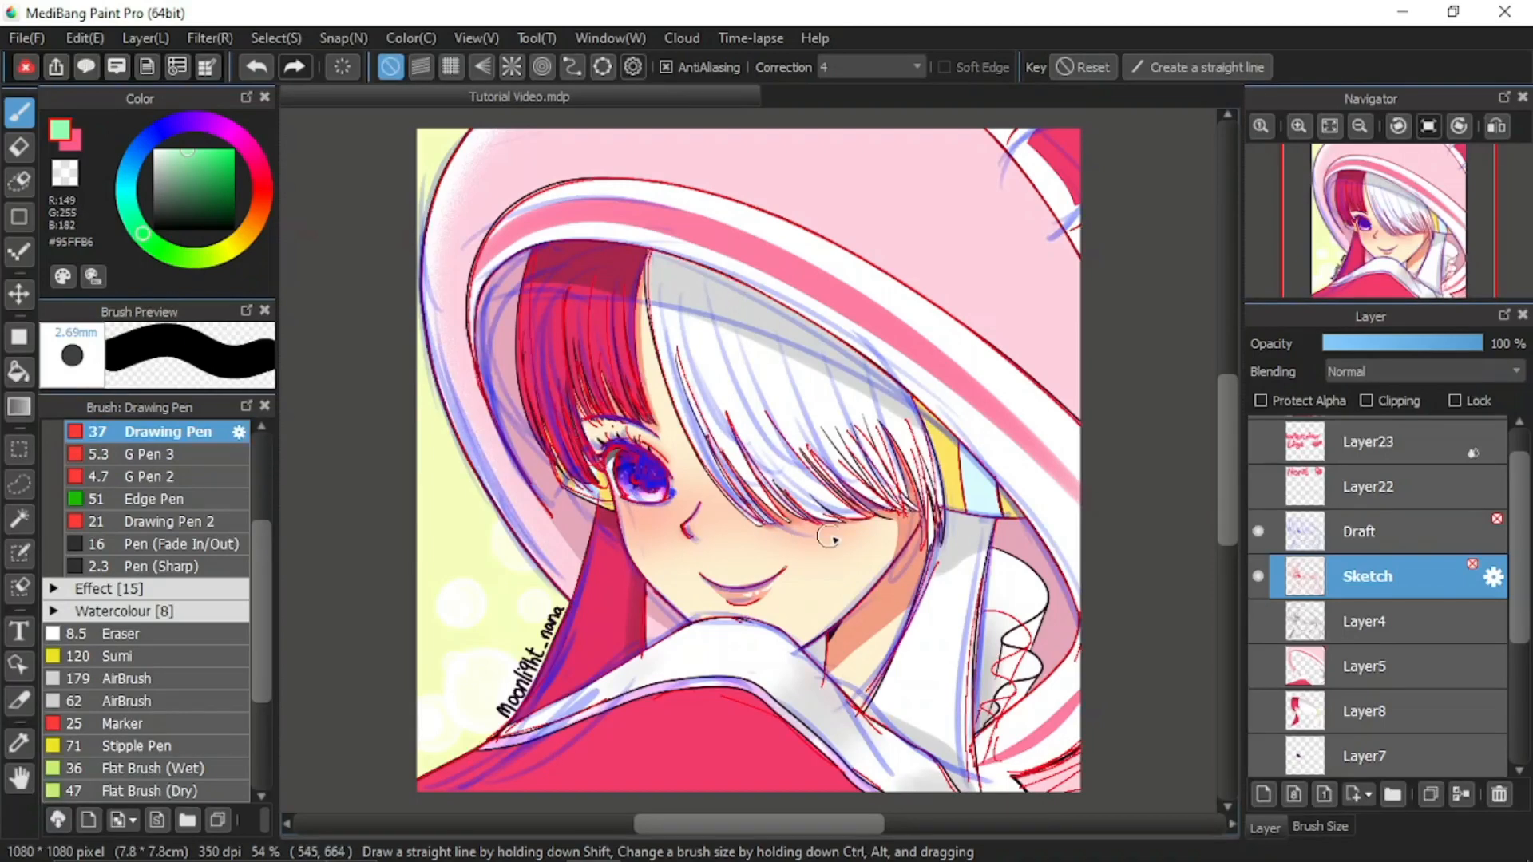
# Save a flattened JPEG copy named Withdraftlayer in the Tutorial Video folder, accepting the format notice and save options.
pyautogui.click(24, 37)
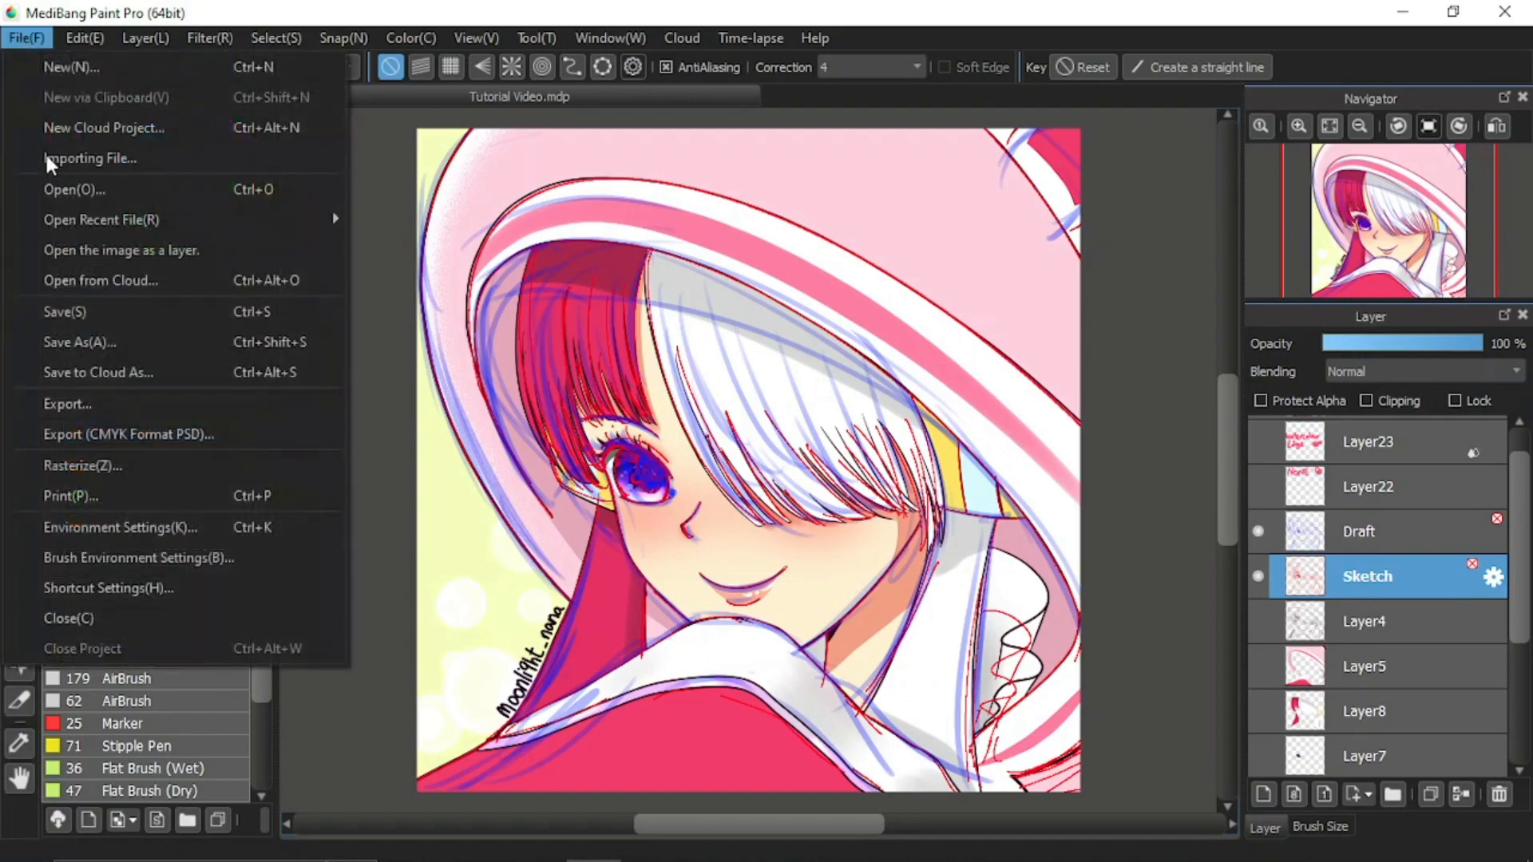
pyautogui.click(147, 347)
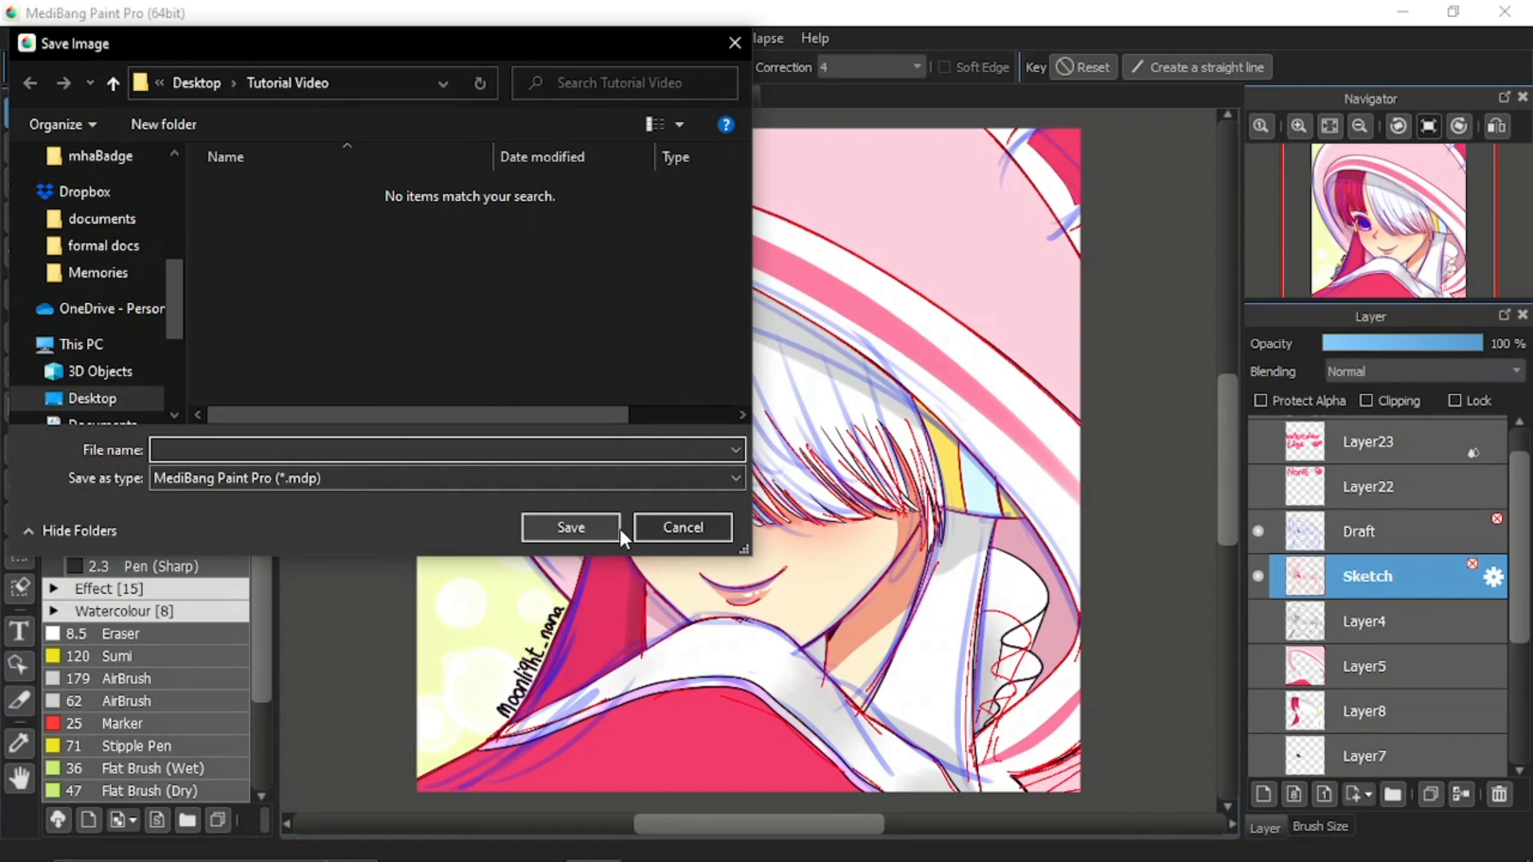
pyautogui.write('Withdraftlayer')
pyautogui.click(439, 479)
pyautogui.click(263, 541)
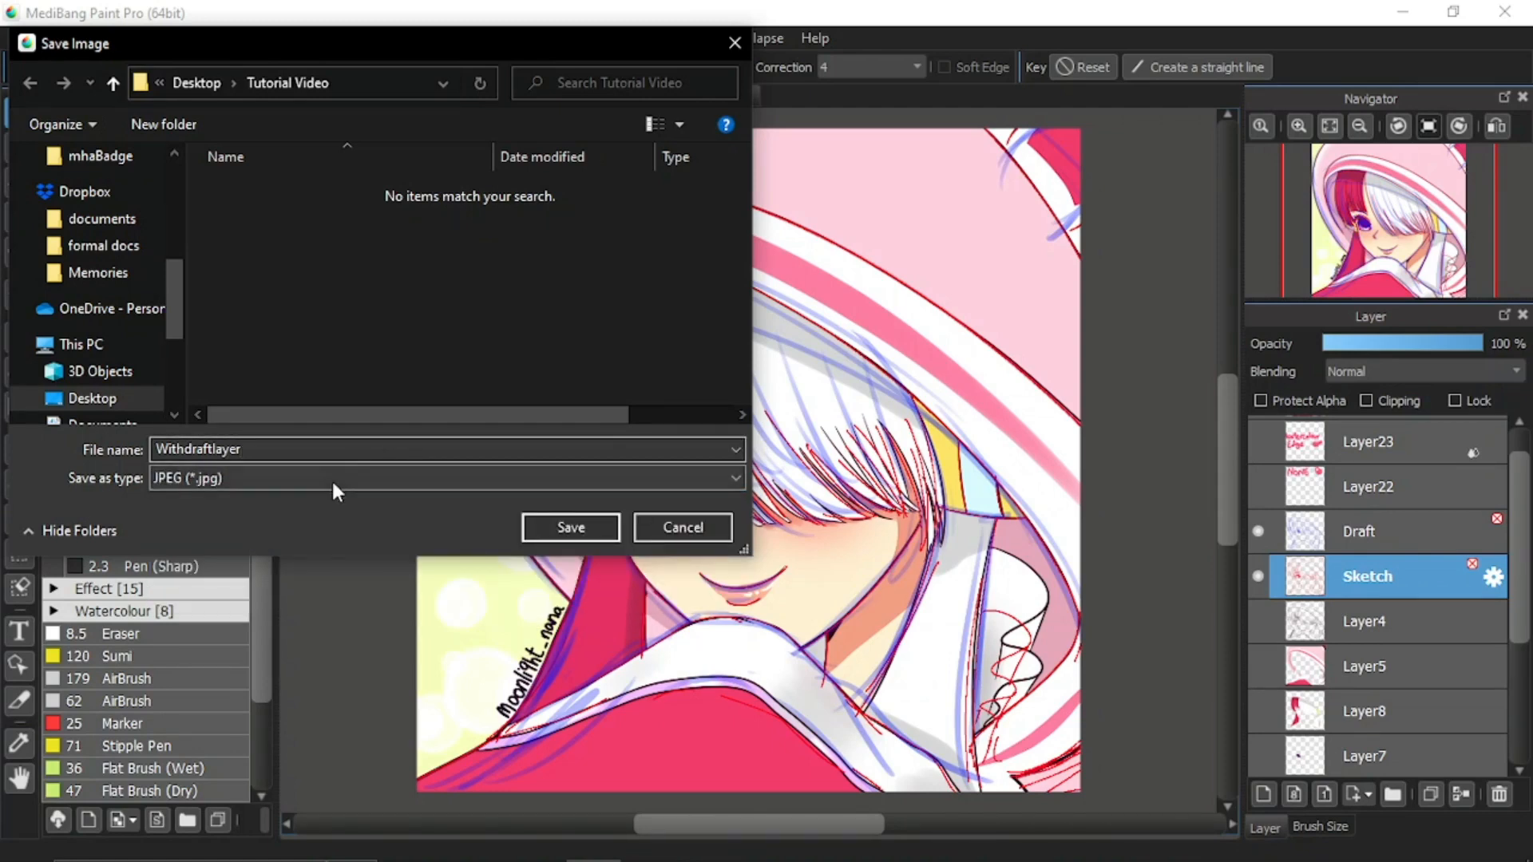
pyautogui.click(571, 528)
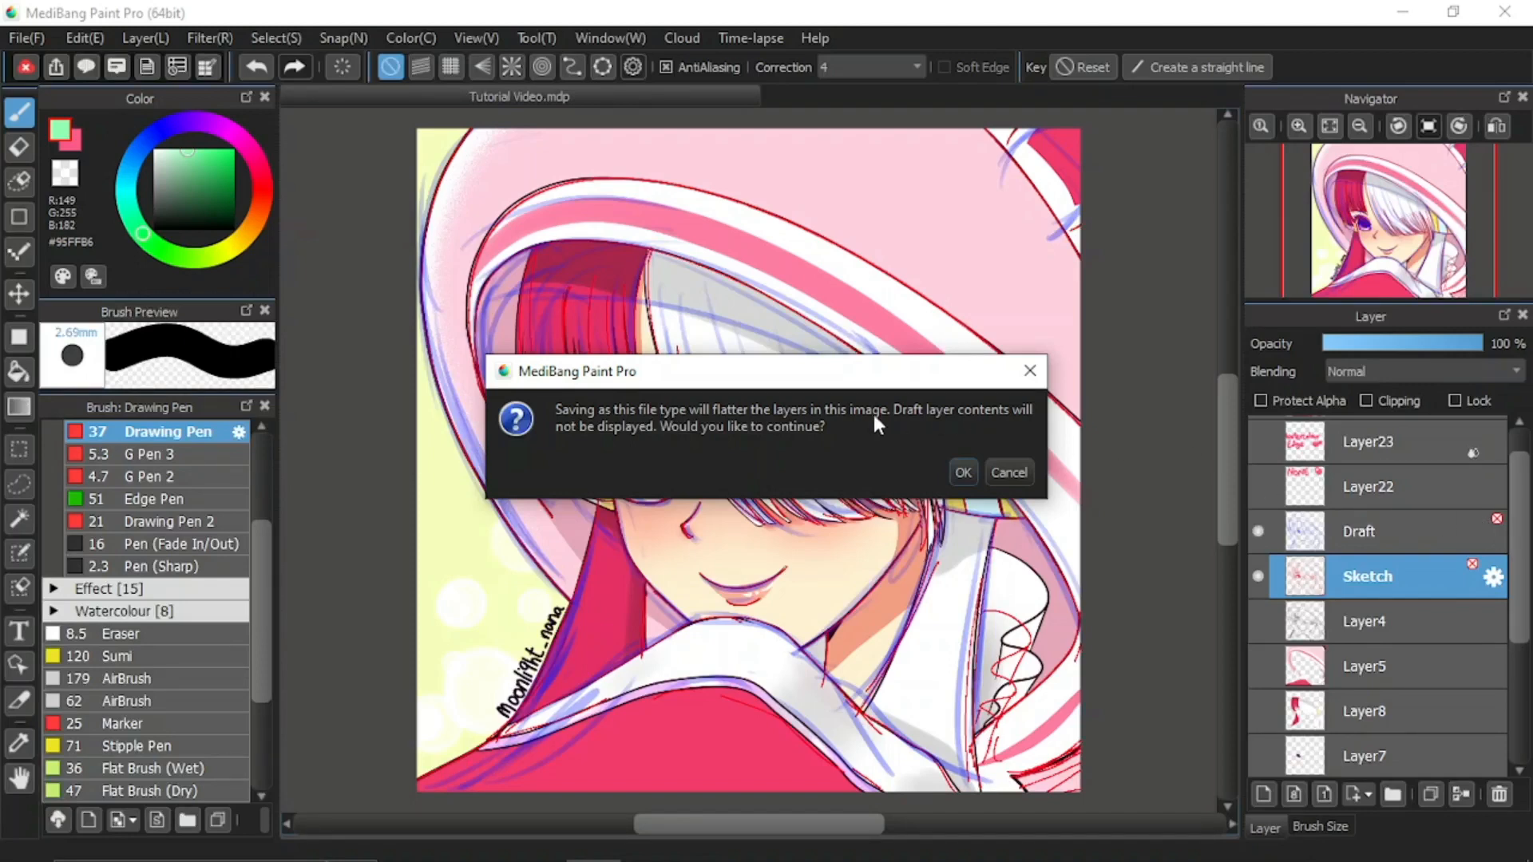
pyautogui.click(963, 474)
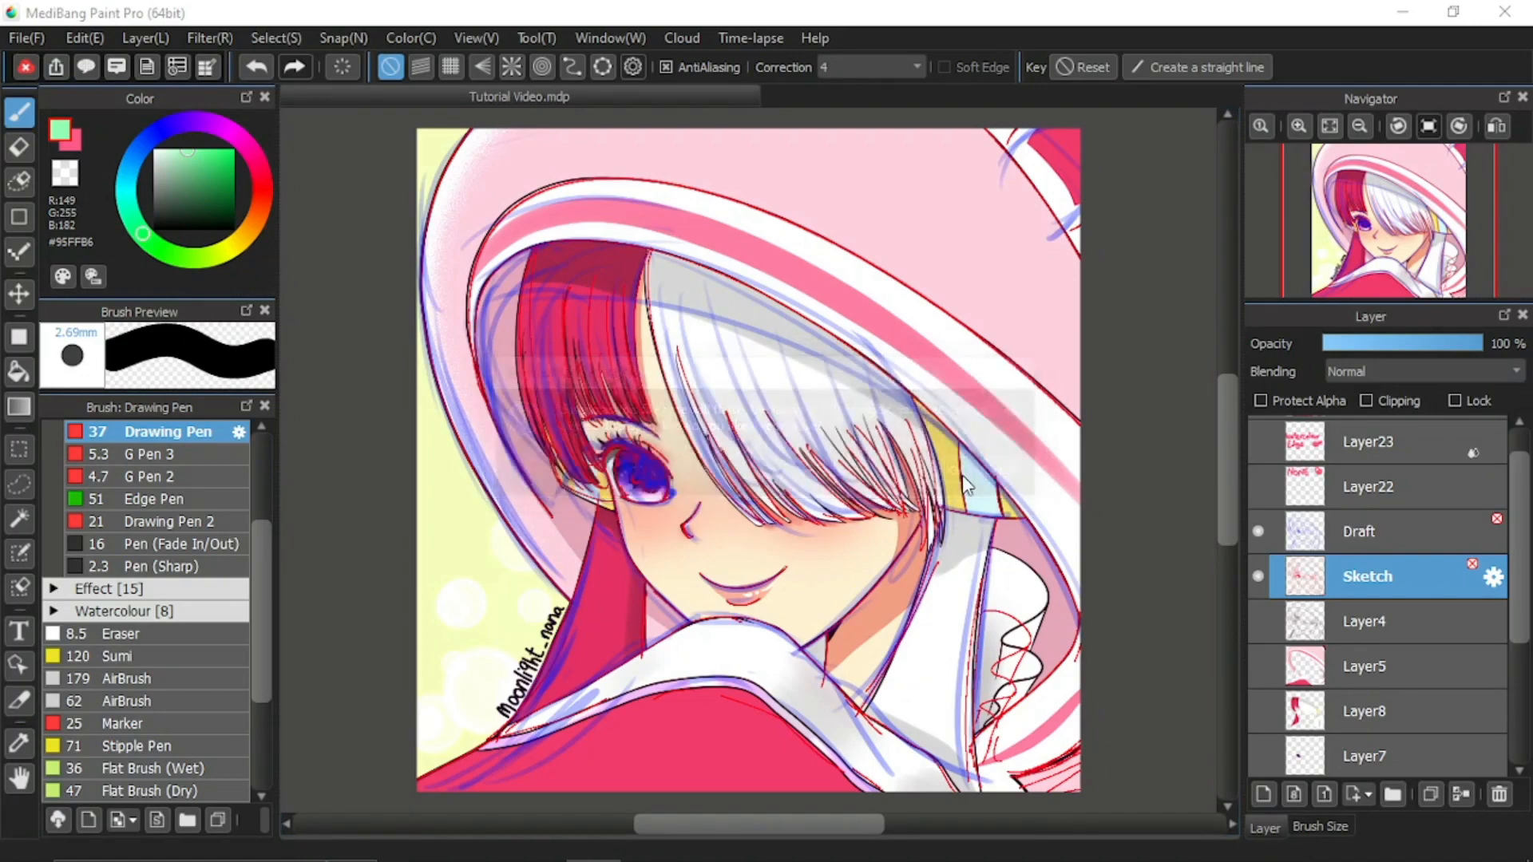
pyautogui.click(922, 525)
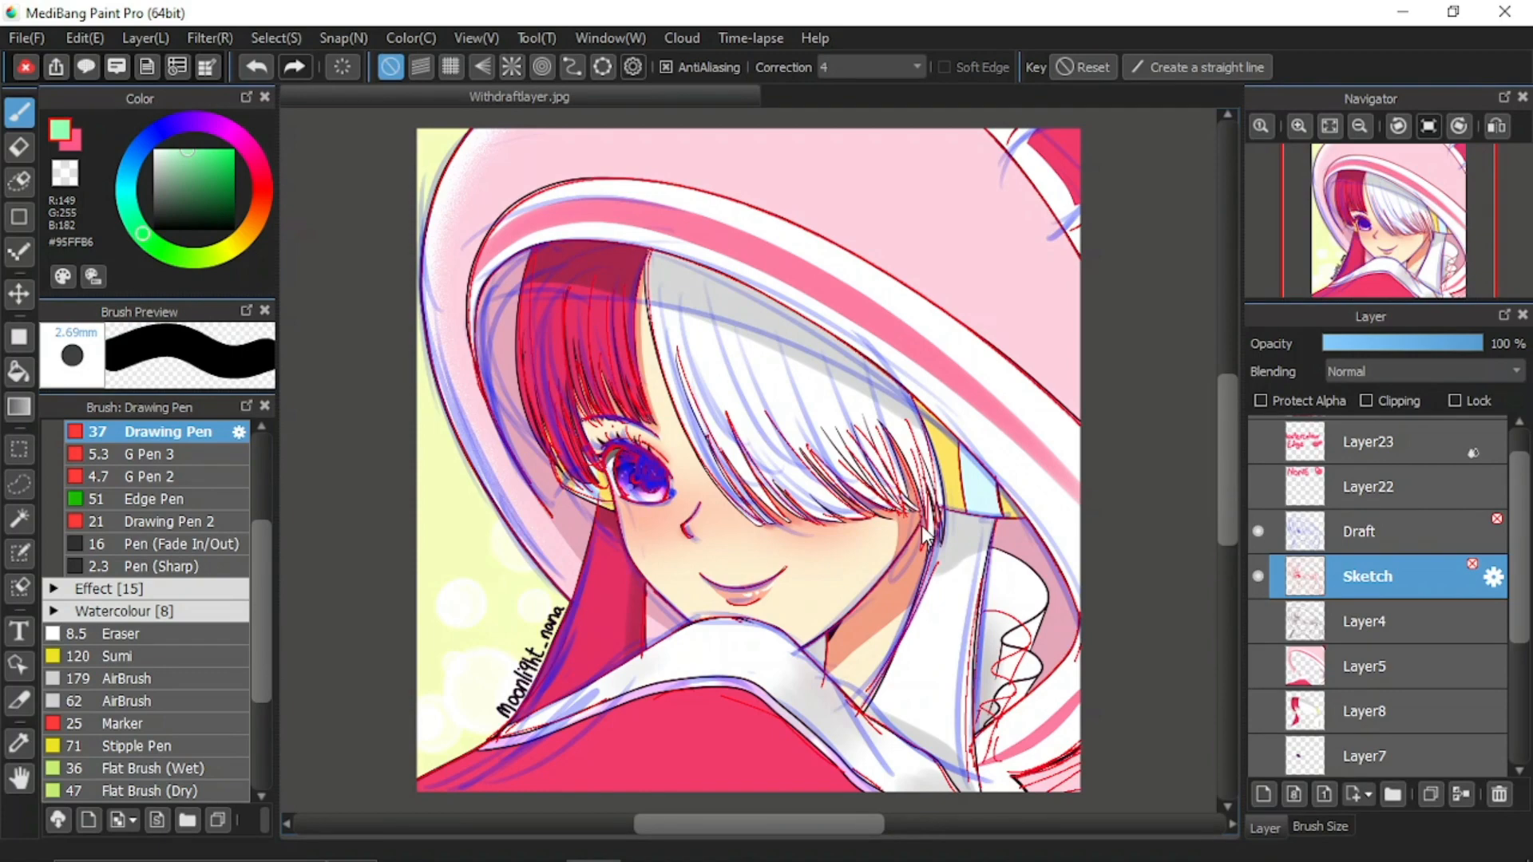
# Disable the Draft Layer option in the properties of both the Draft and Sketch layers.
pyautogui.doubleClick(1426, 538)
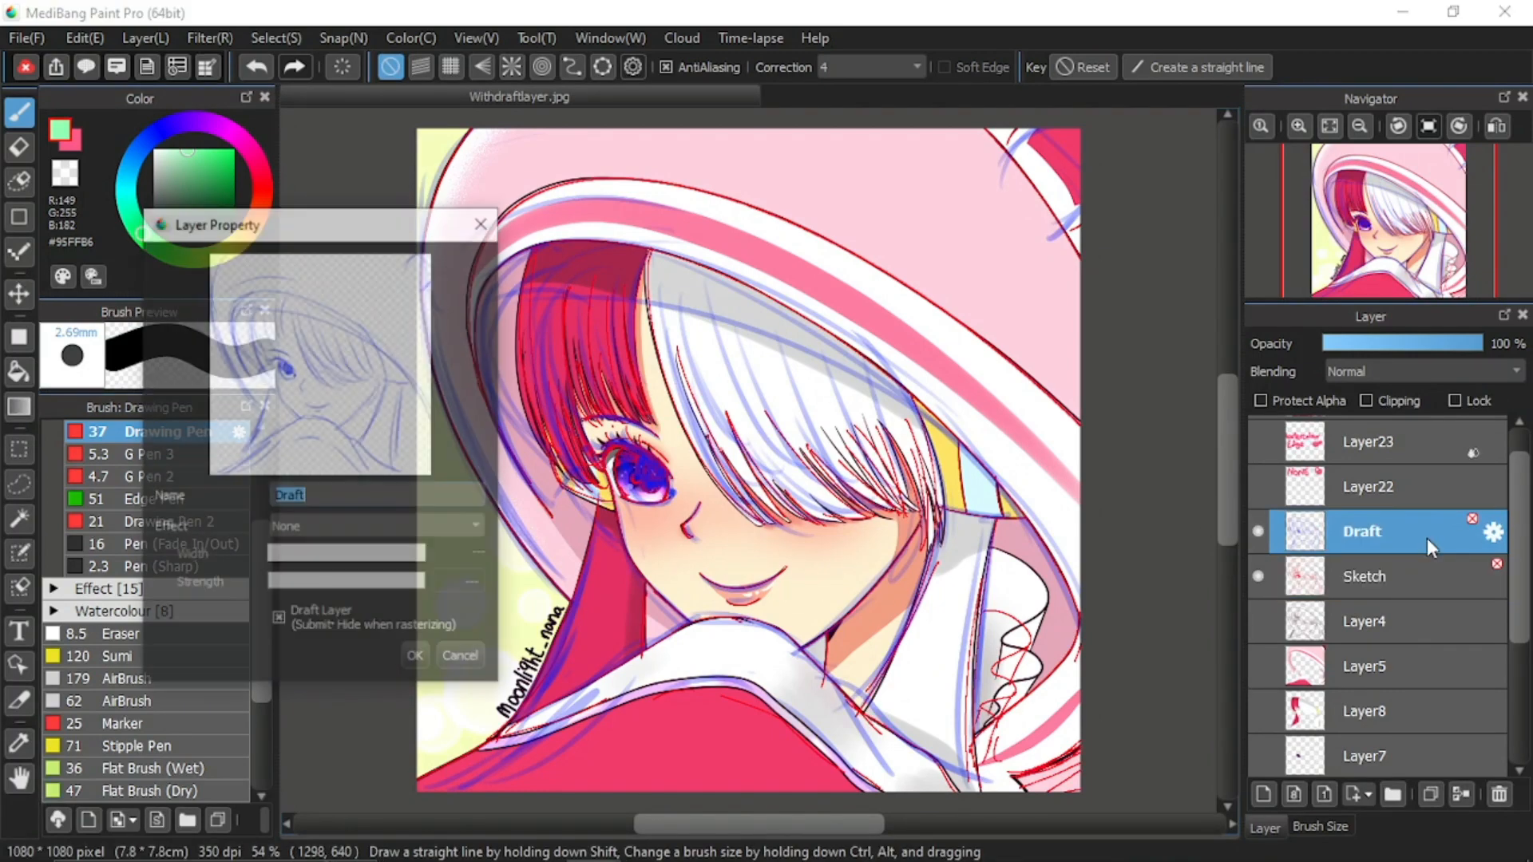
pyautogui.click(279, 620)
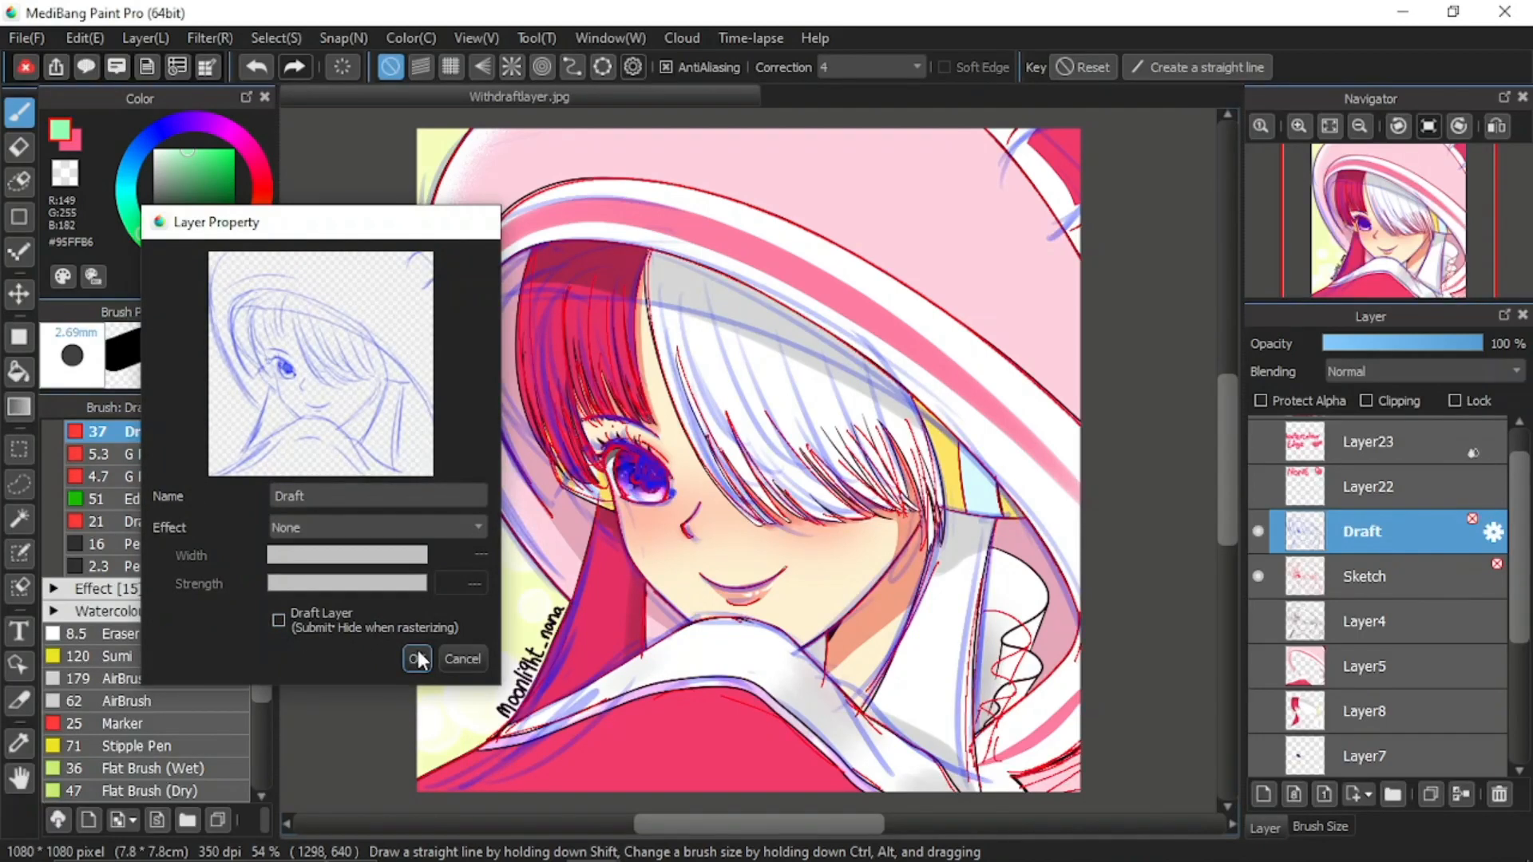
pyautogui.click(414, 658)
pyautogui.doubleClick(1401, 578)
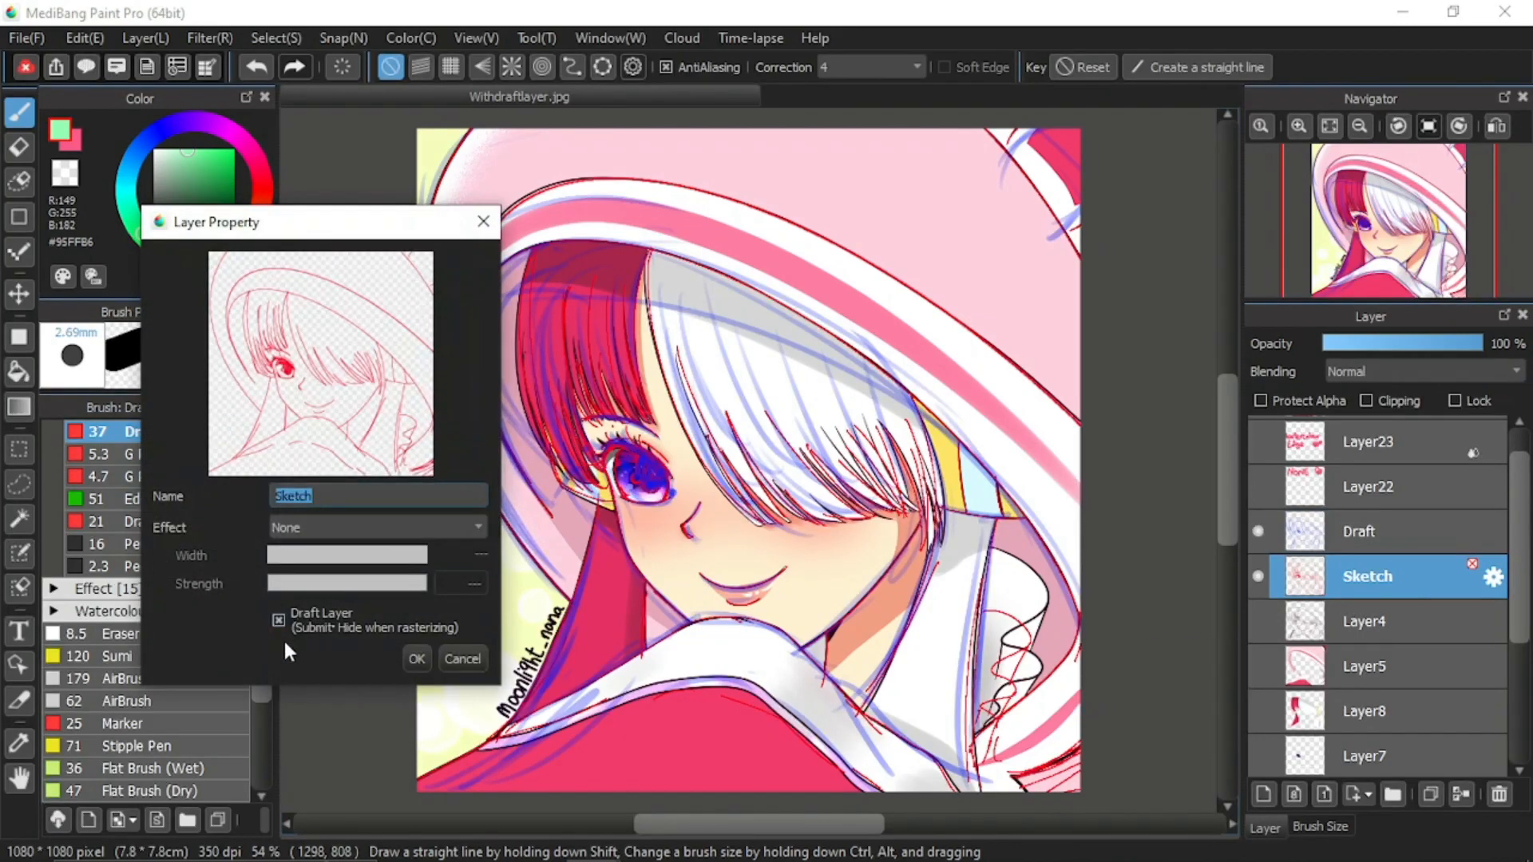
pyautogui.click(278, 619)
pyautogui.click(417, 659)
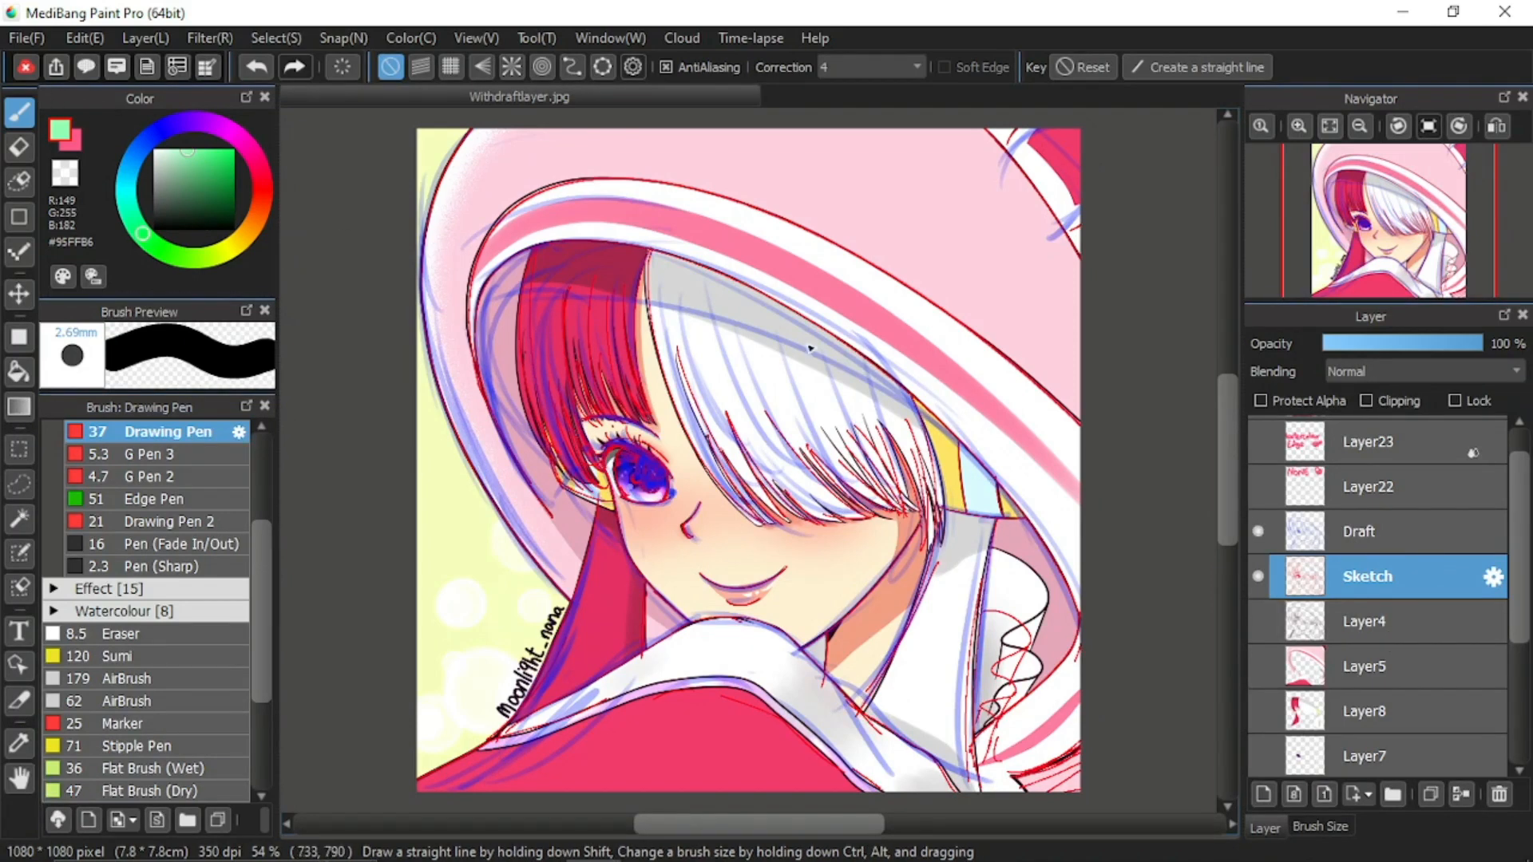
# Save another flattened JPEG copy named Withoutdraftlayer in the Tutorial Video folder, accepting the format notice and save options.
pyautogui.click(26, 38)
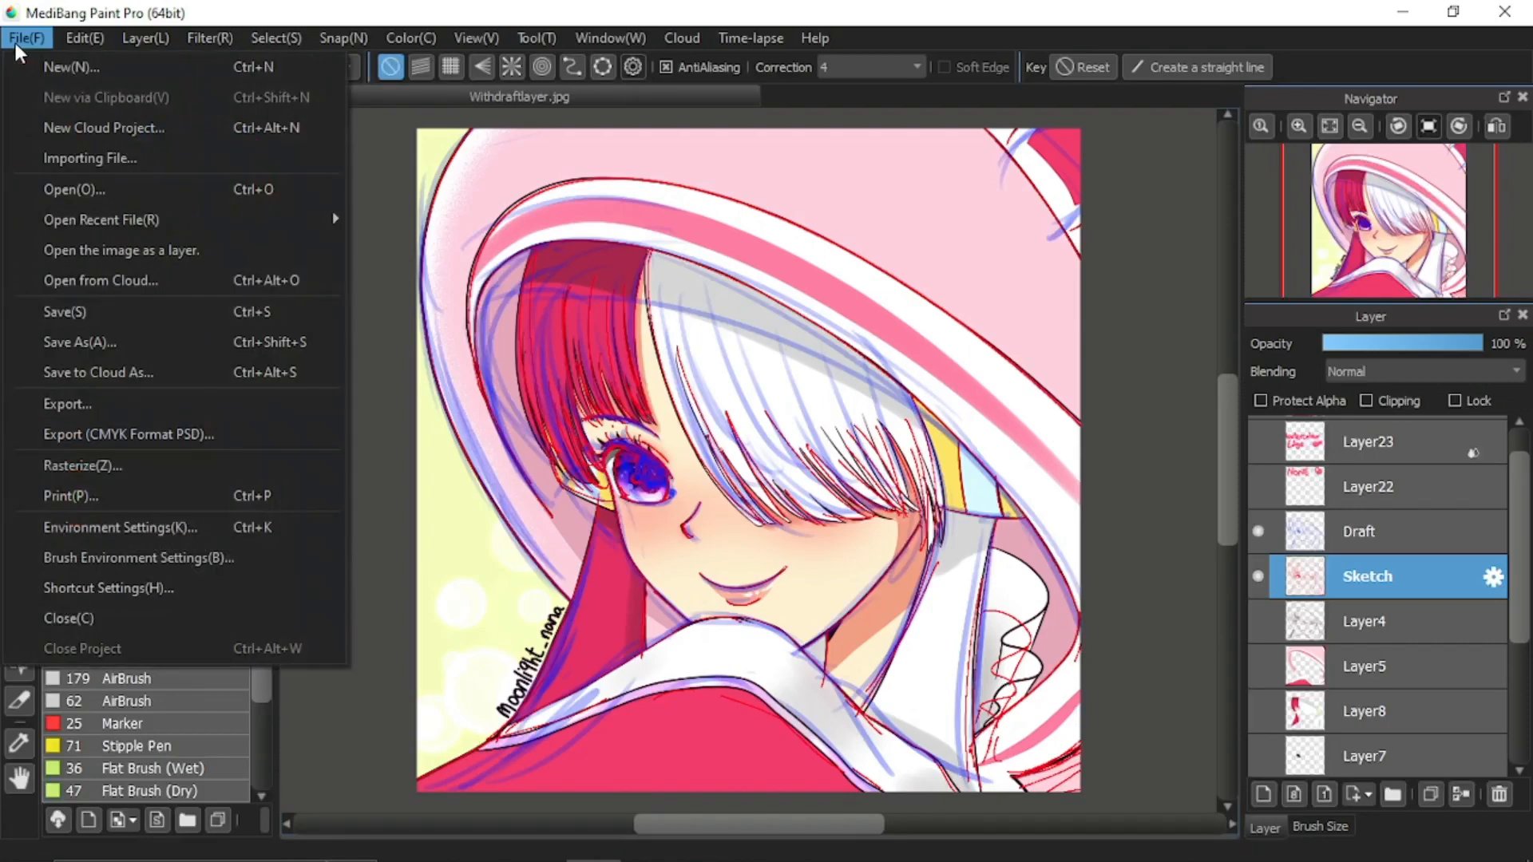
pyautogui.click(75, 349)
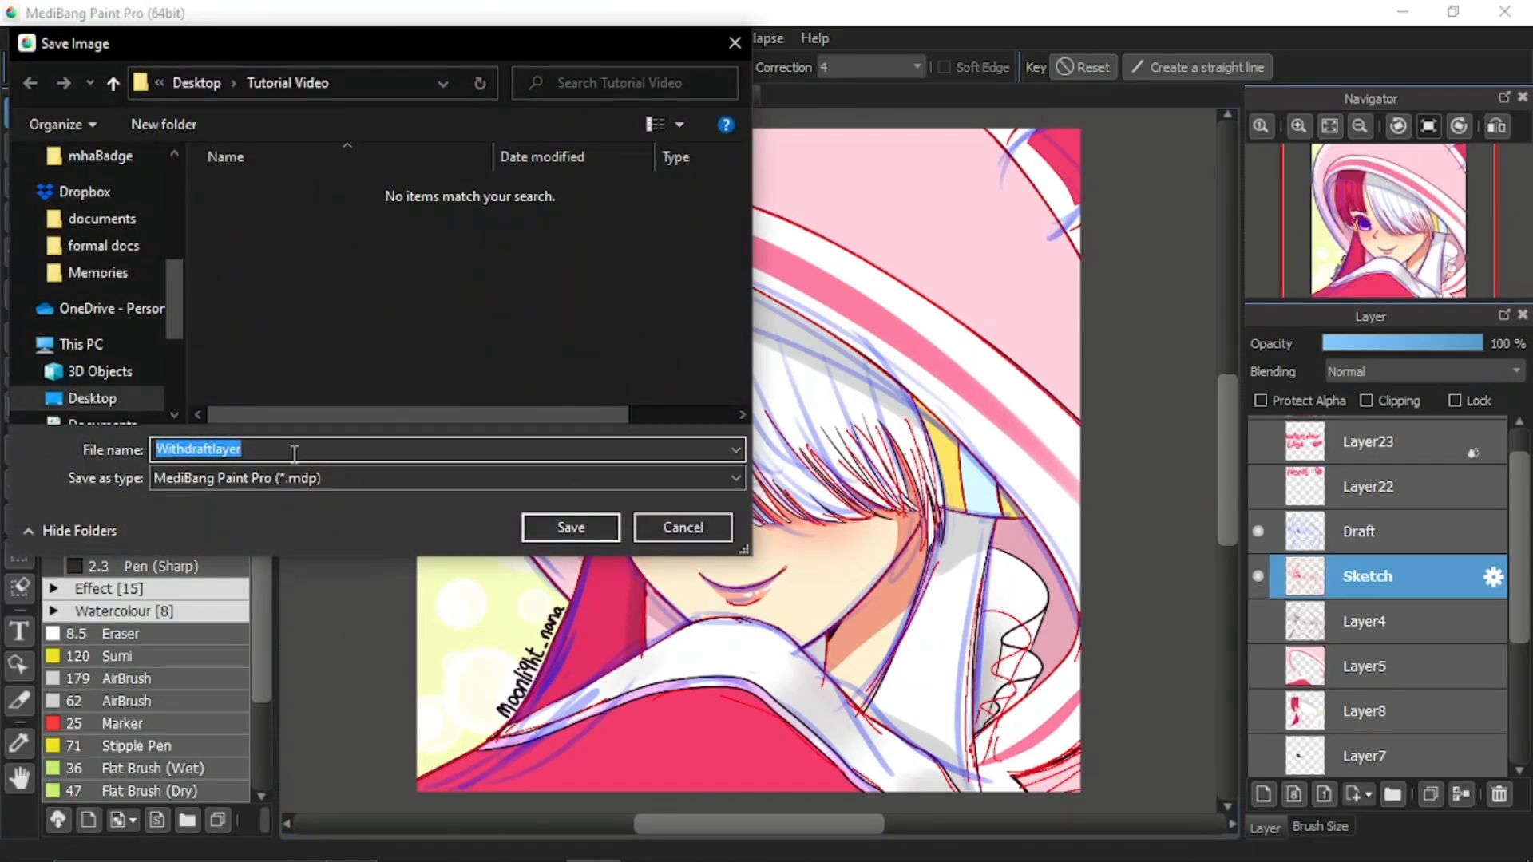
pyautogui.write('Withoutd')
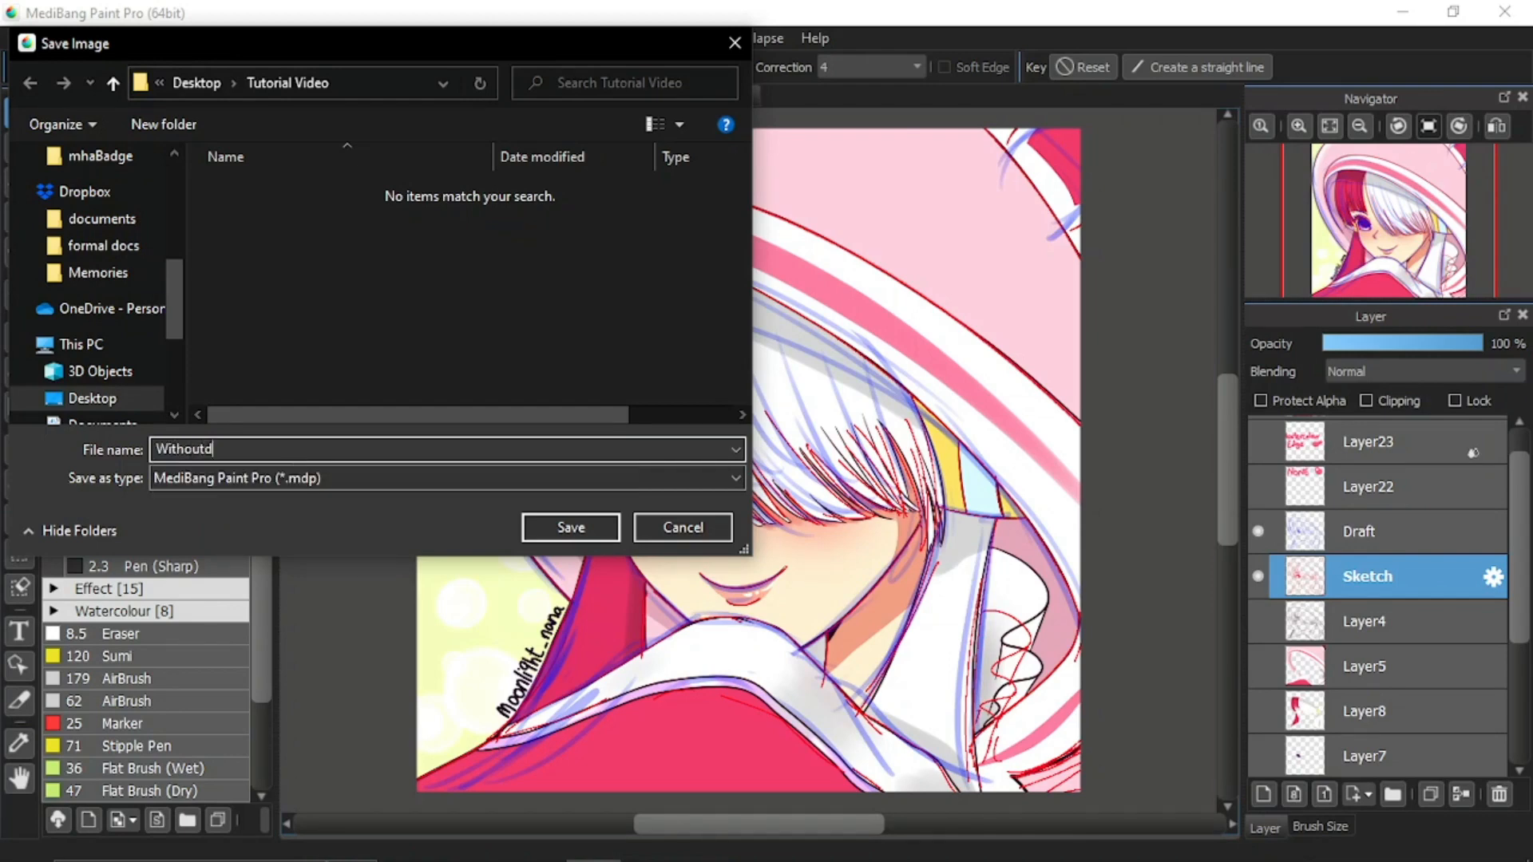
pyautogui.write('raftlayer')
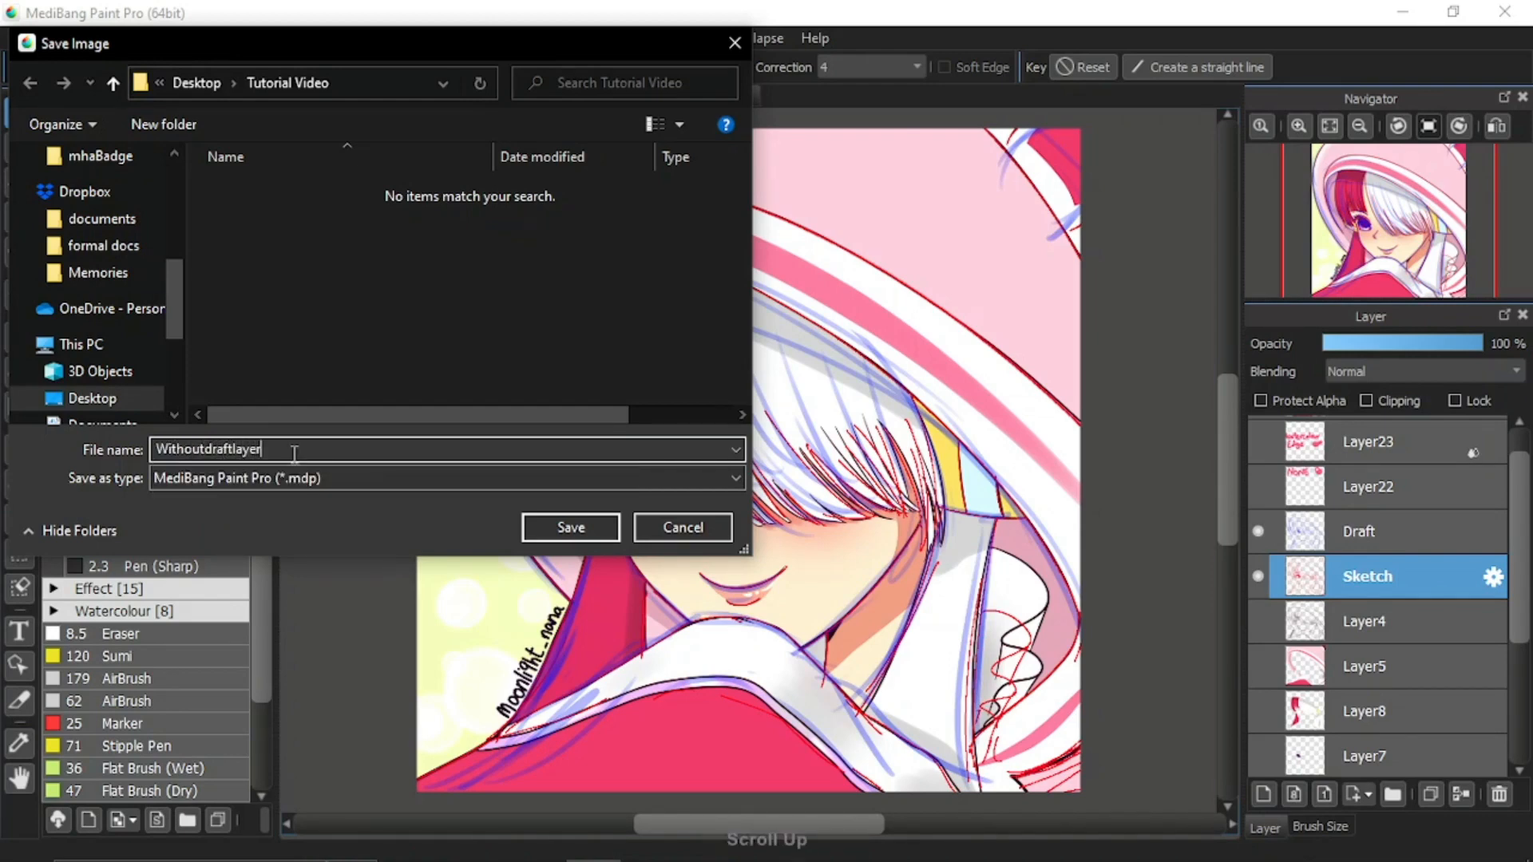
pyautogui.click(190, 482)
pyautogui.click(227, 533)
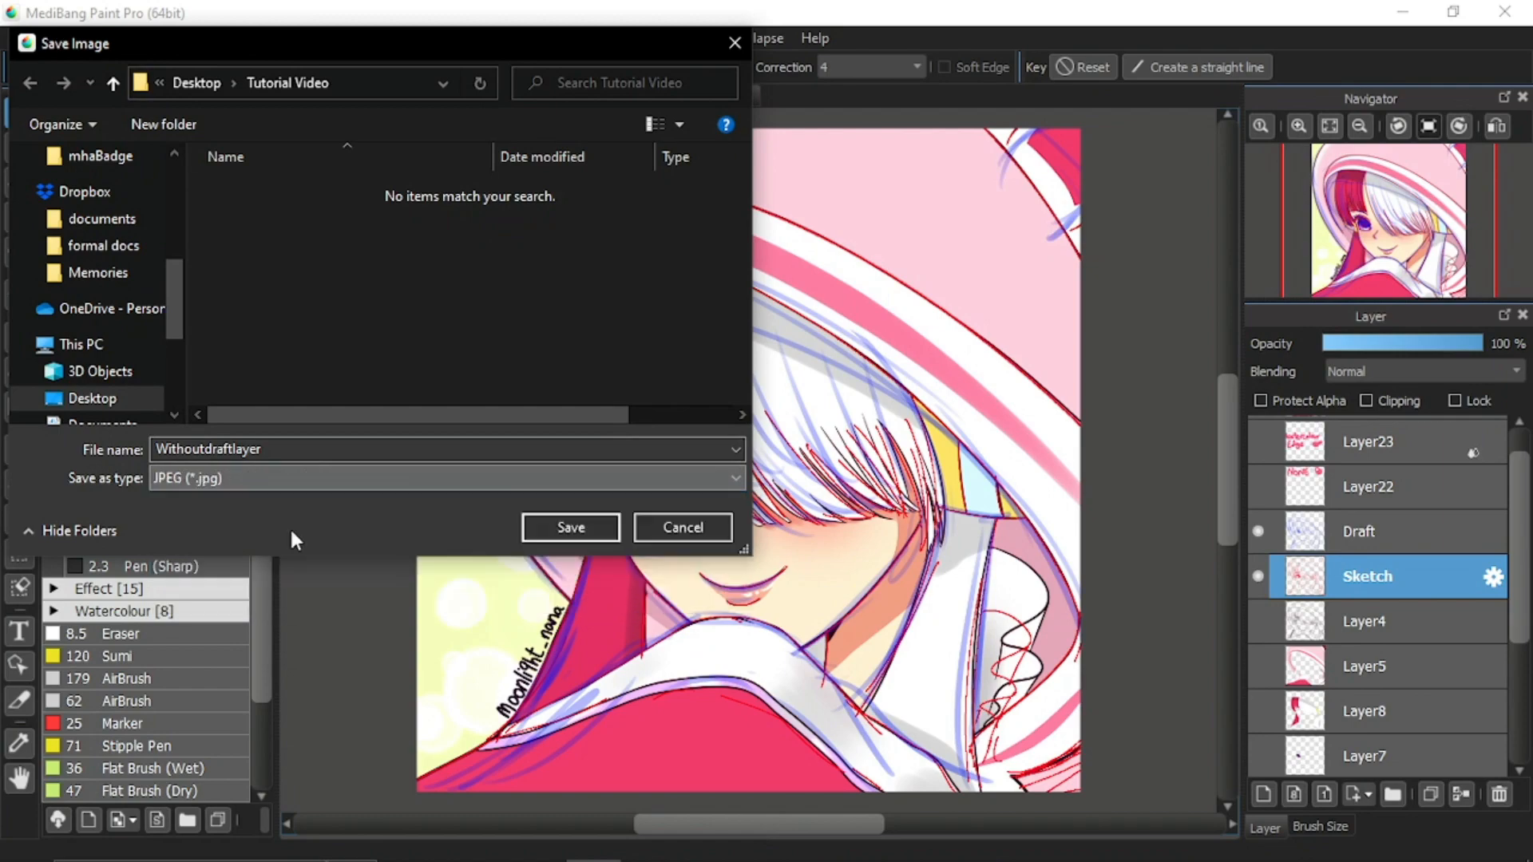
pyautogui.click(569, 527)
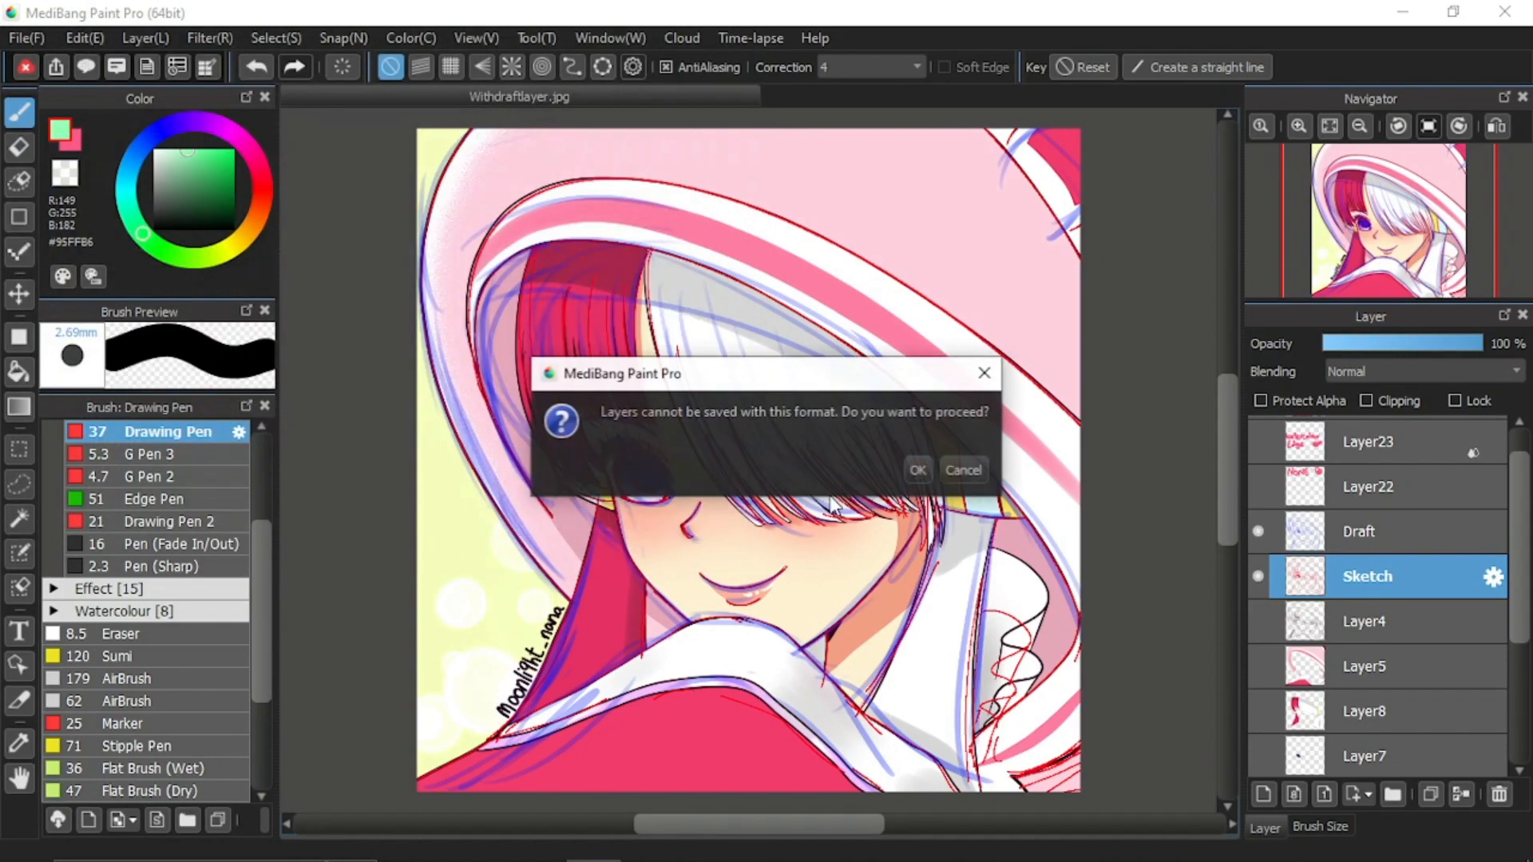
pyautogui.click(917, 470)
pyautogui.click(922, 523)
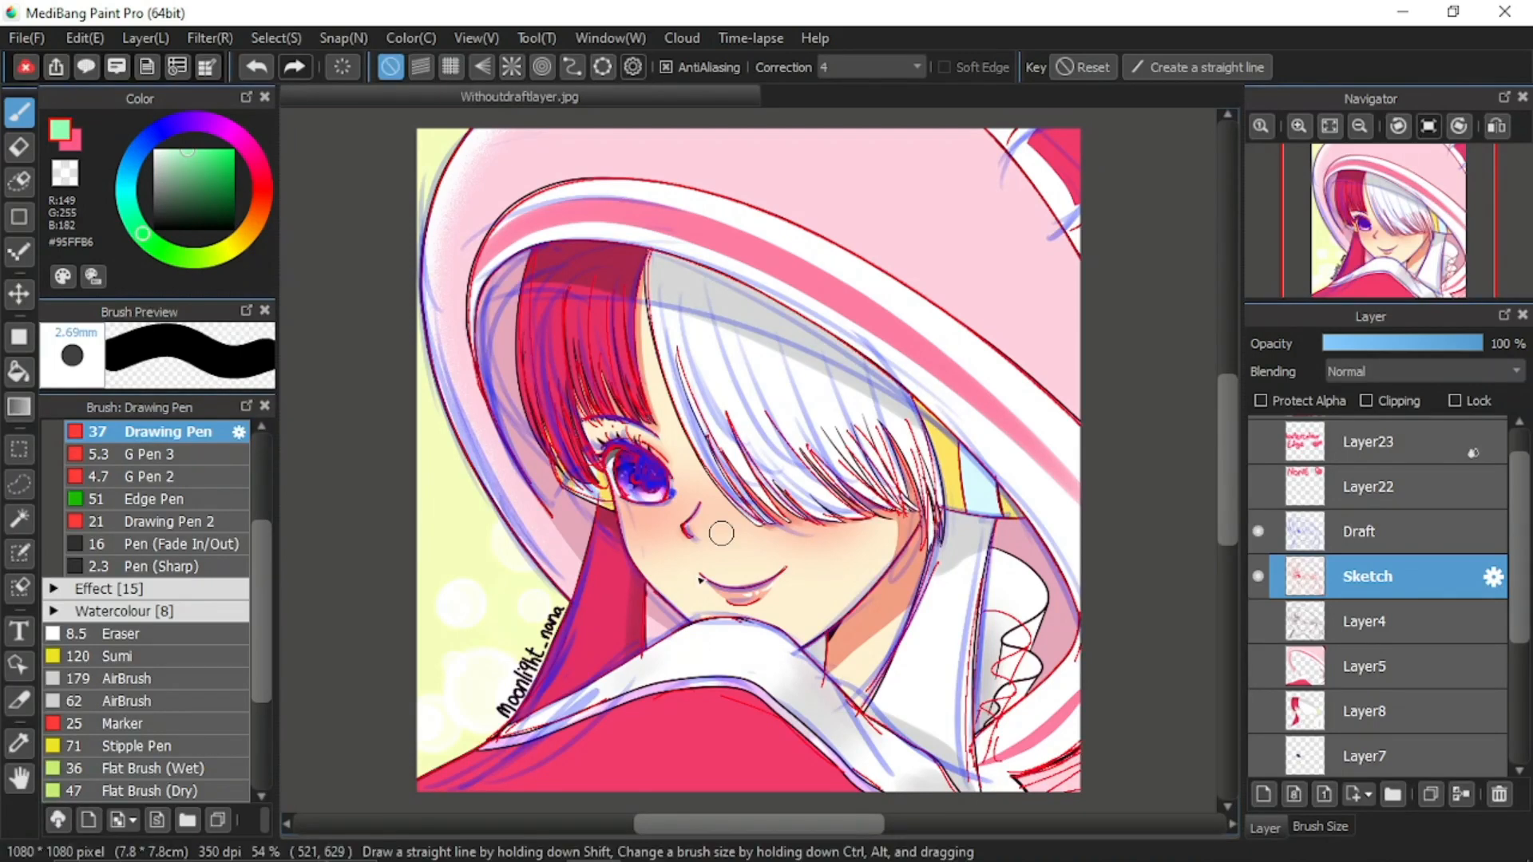
# Switch to the Tutorial Video folder in File Explorer and open Withdraftlayer.jpg to view the exported image.
pyautogui.click(540, 840)
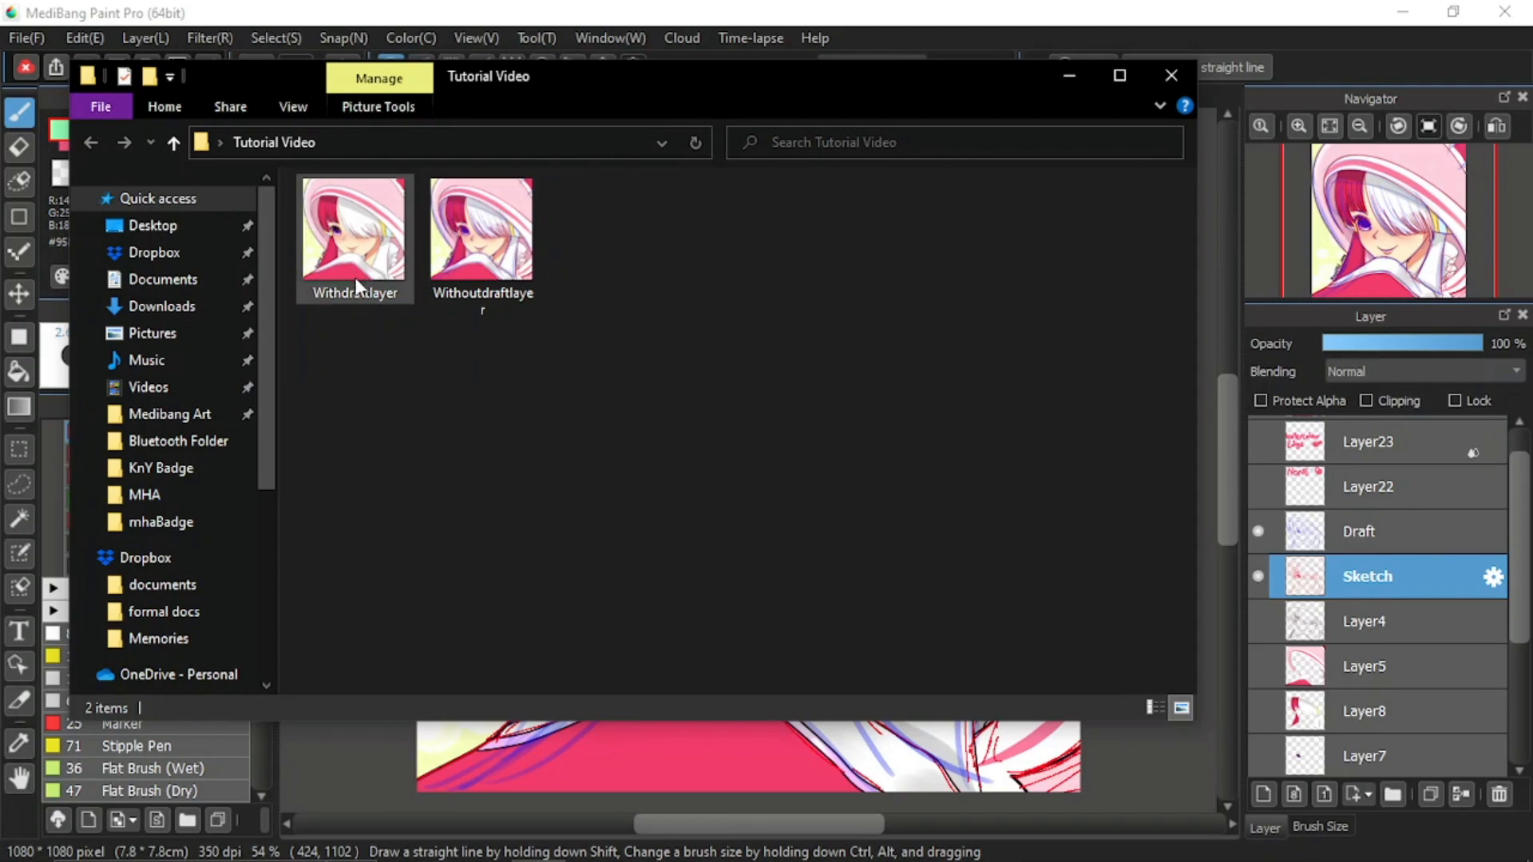
pyautogui.click(342, 245)
pyautogui.doubleClick(343, 250)
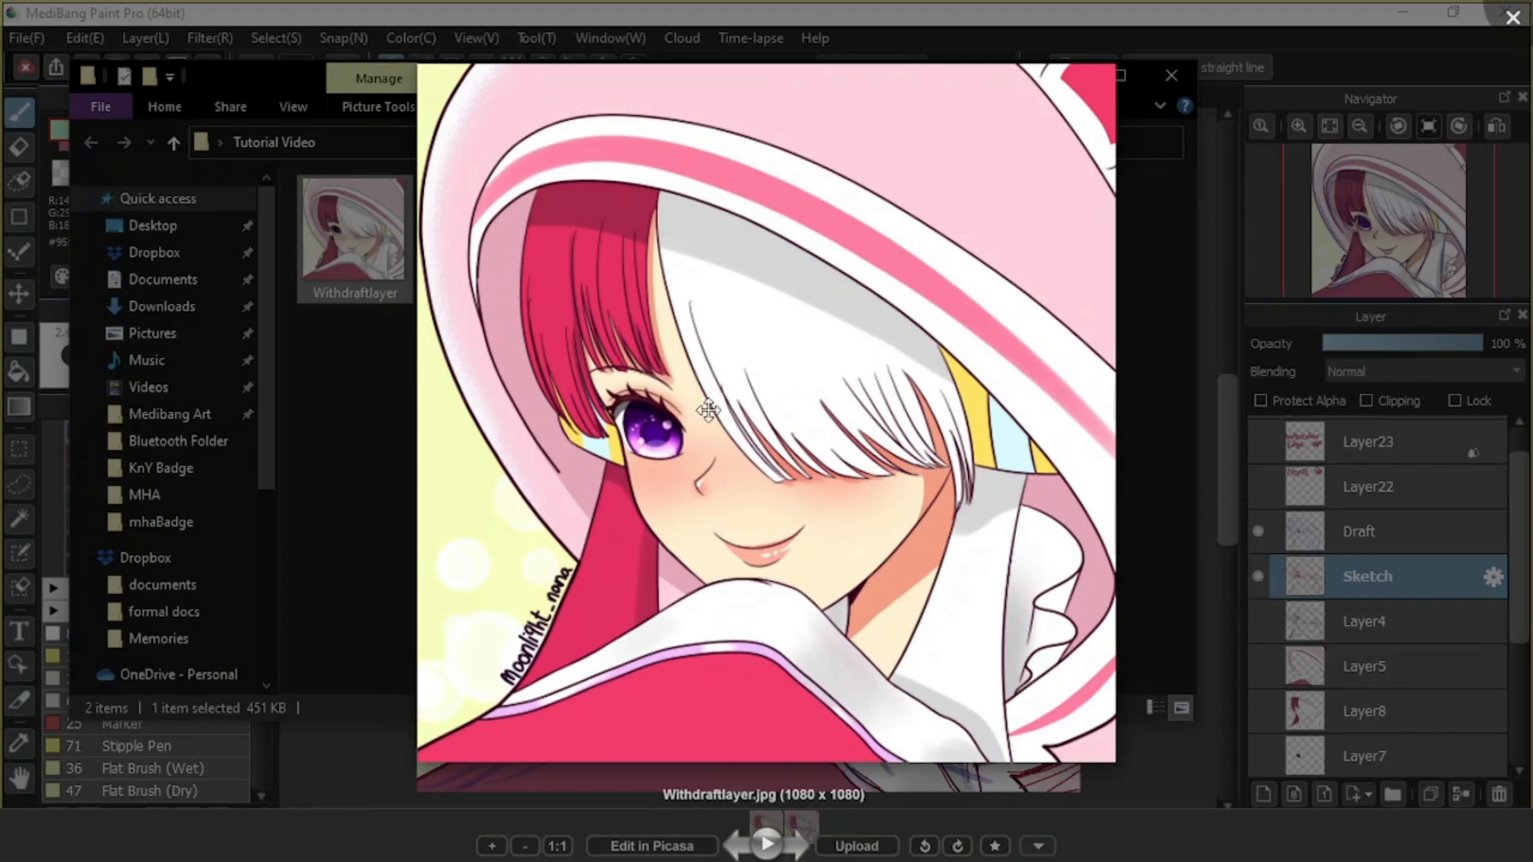
# Close the first exported image, open Withoutdraftlayer.jpg, compare it with Withdraftlayer.jpg by switching between the two, and close the viewer.
pyautogui.click(1513, 18)
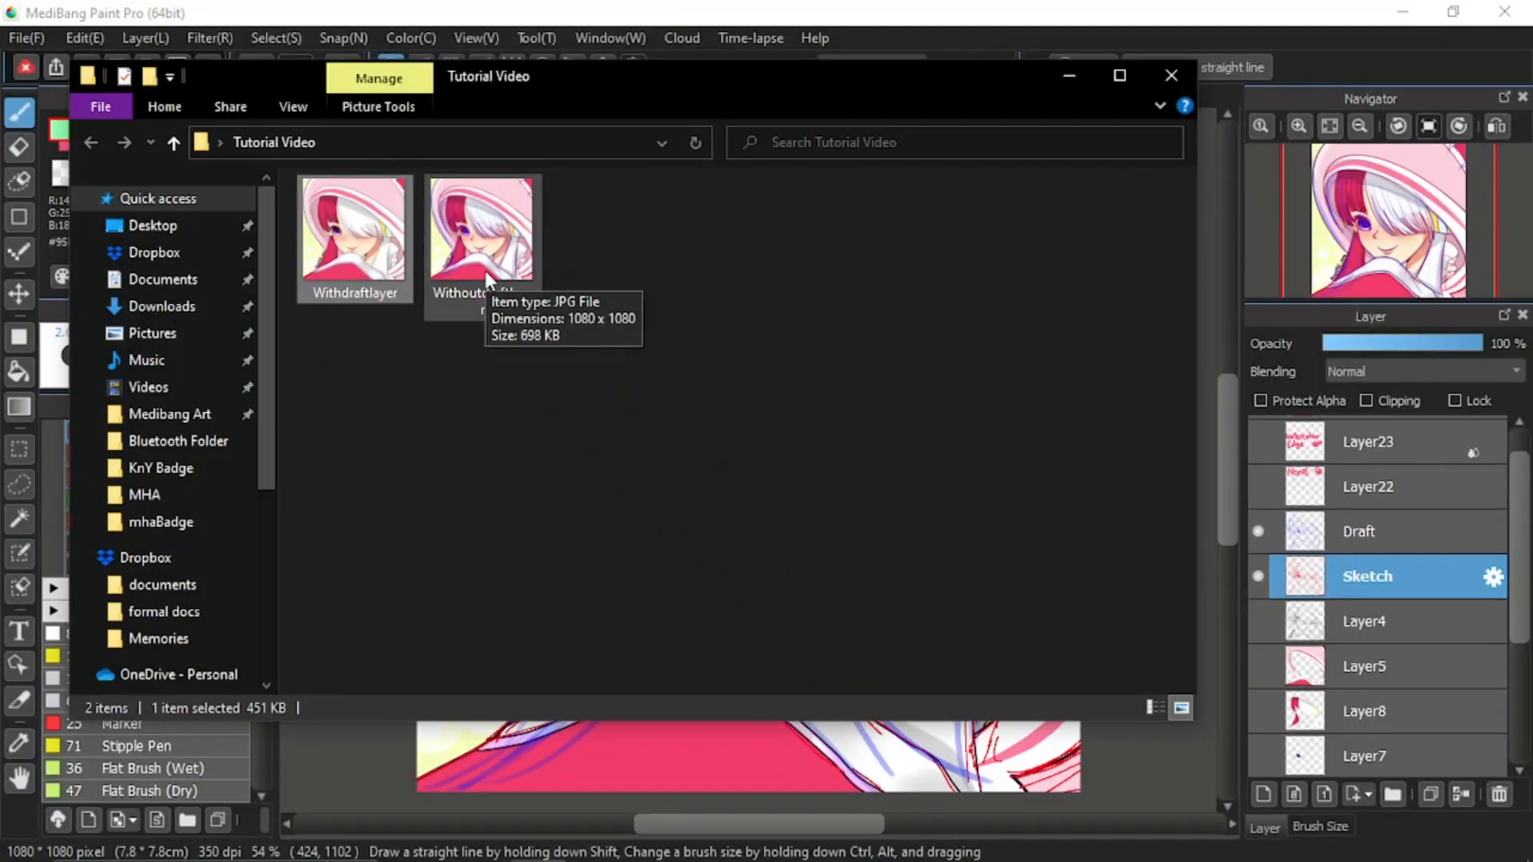
pyautogui.click(486, 271)
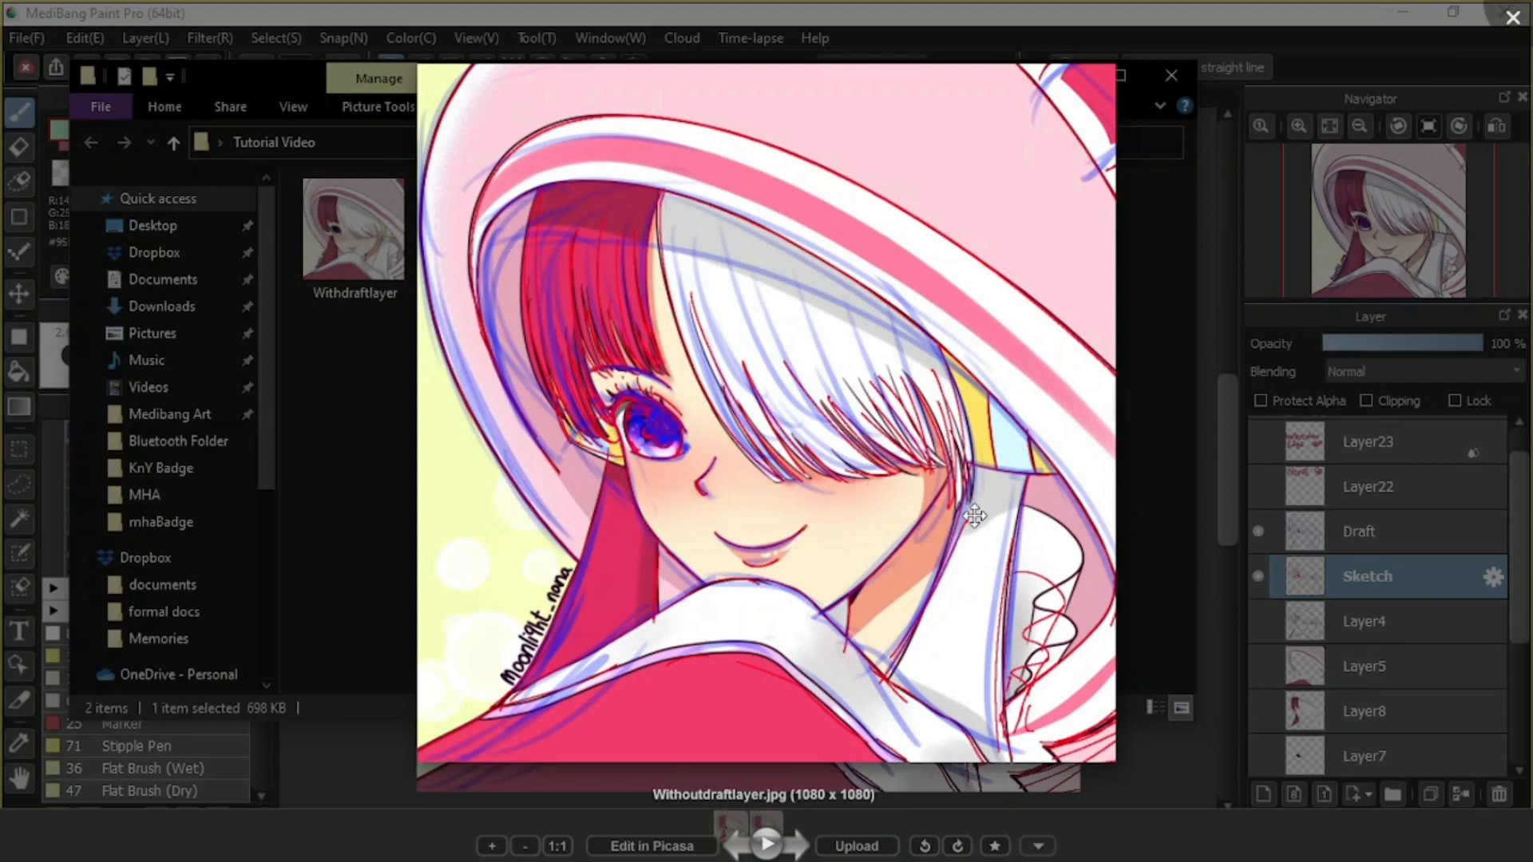
pyautogui.press('Left')
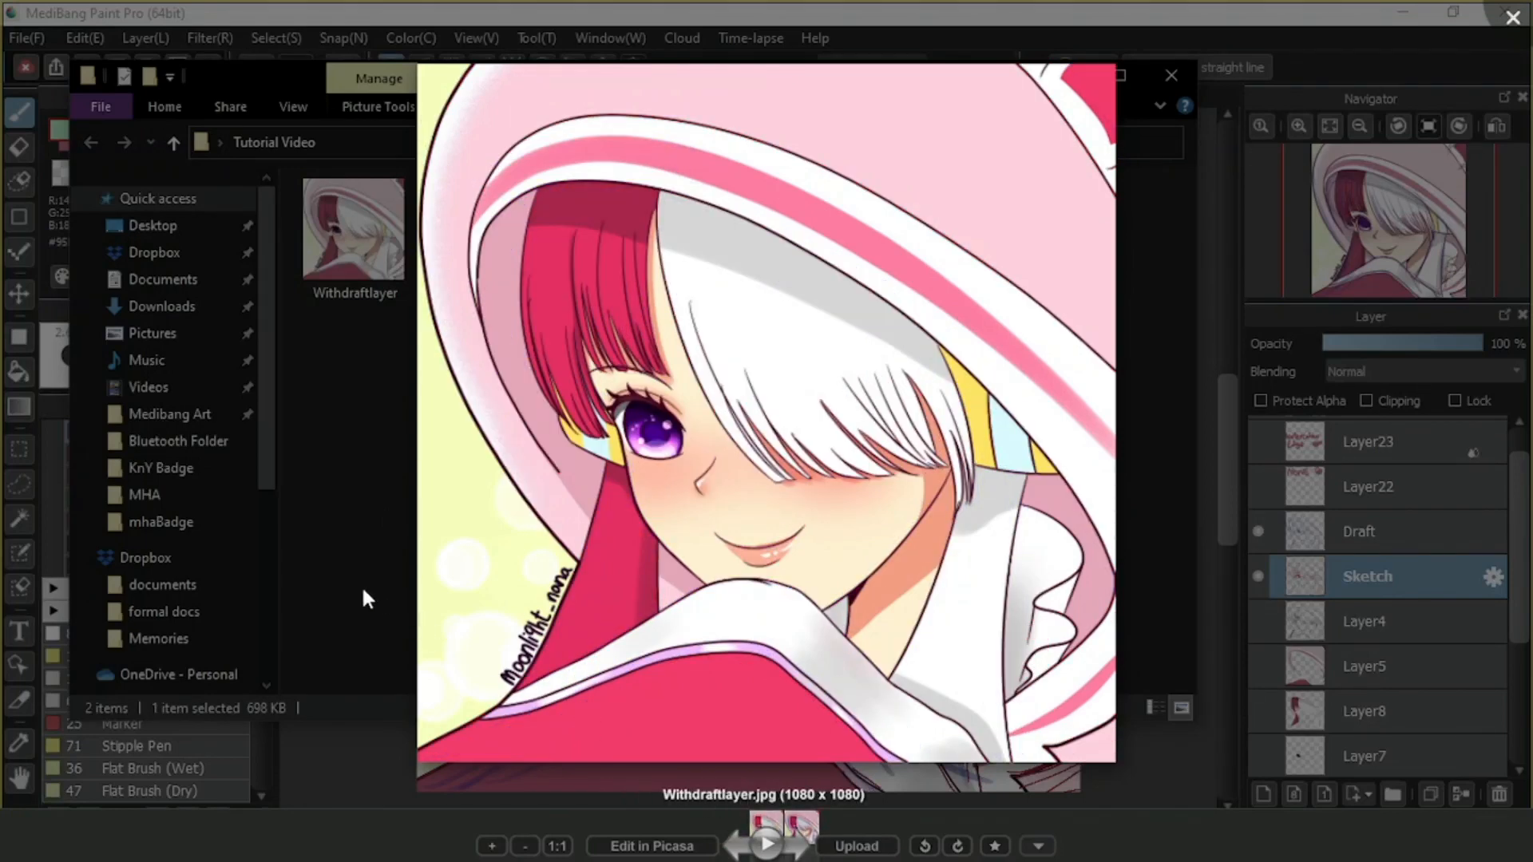
pyautogui.press('Right')
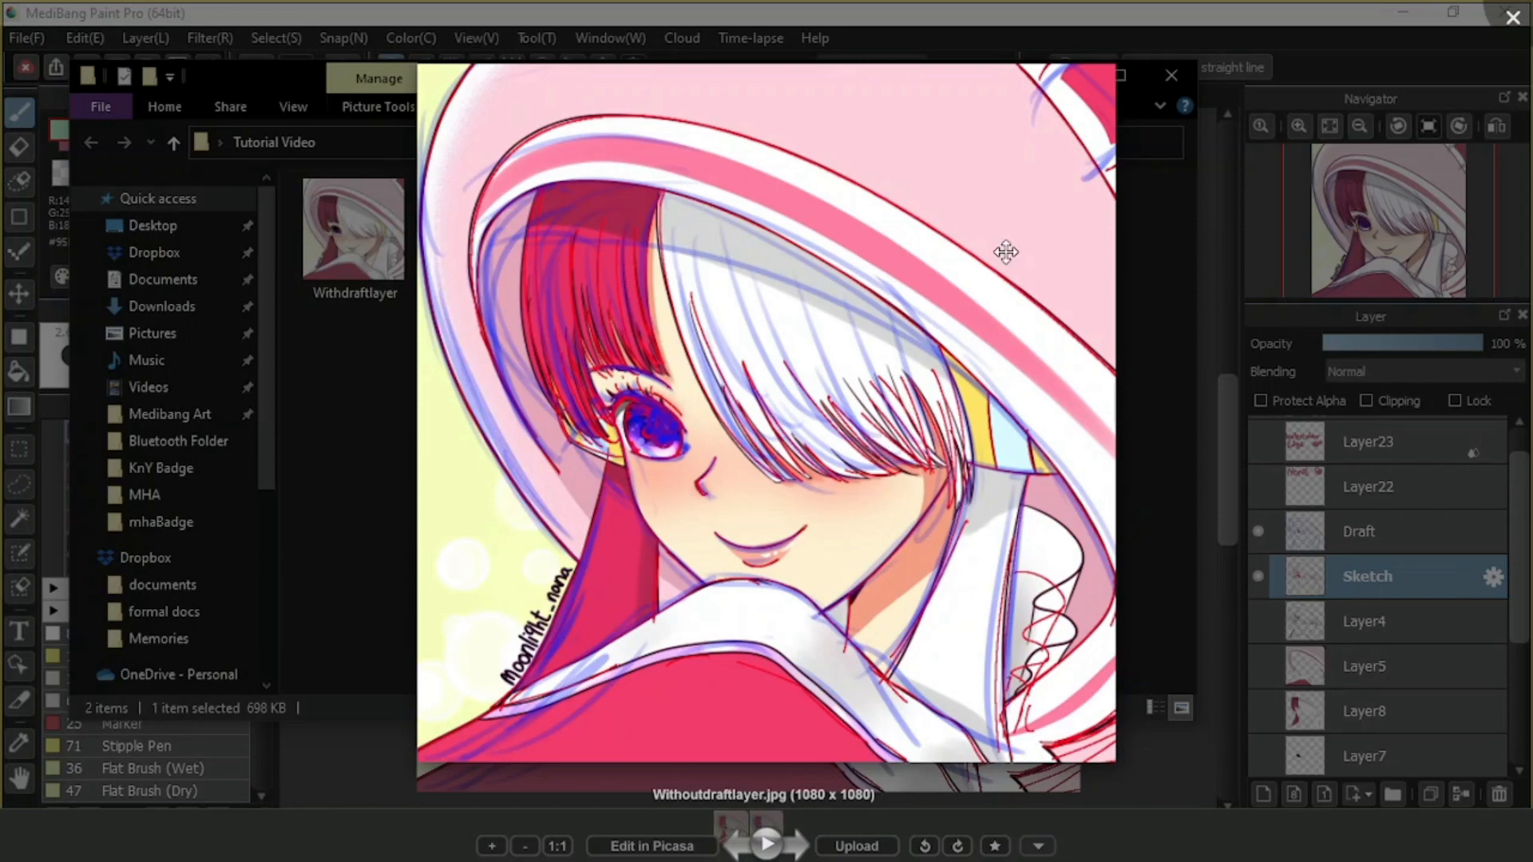
pyautogui.click(1513, 16)
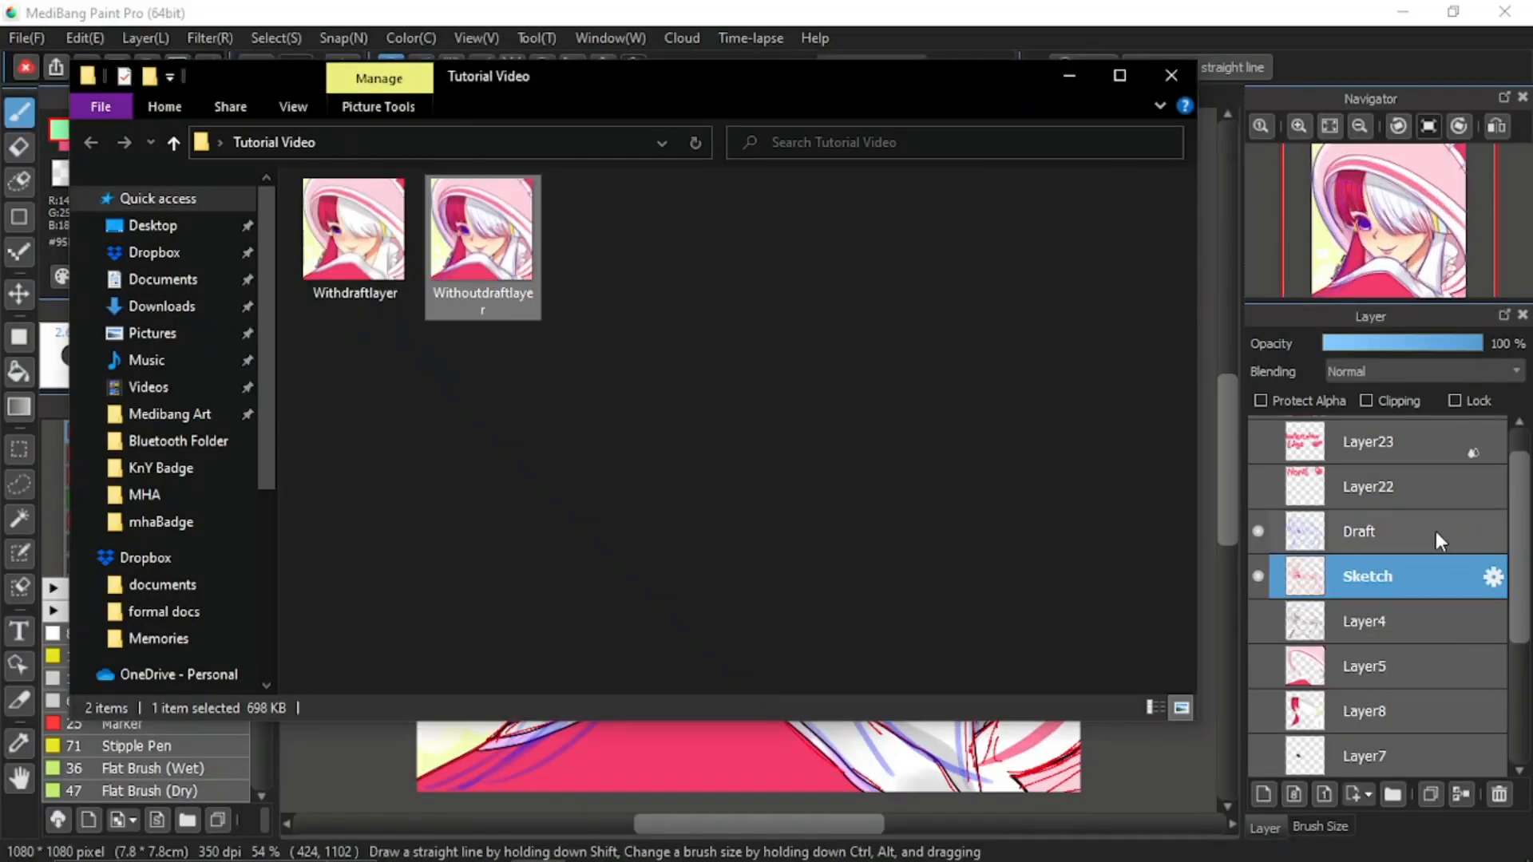
# Switch back to MediBang Paint Pro, view the Sketch layer's properties with its Draft Layer option, and close them without changes.
pyautogui.click(1436, 575)
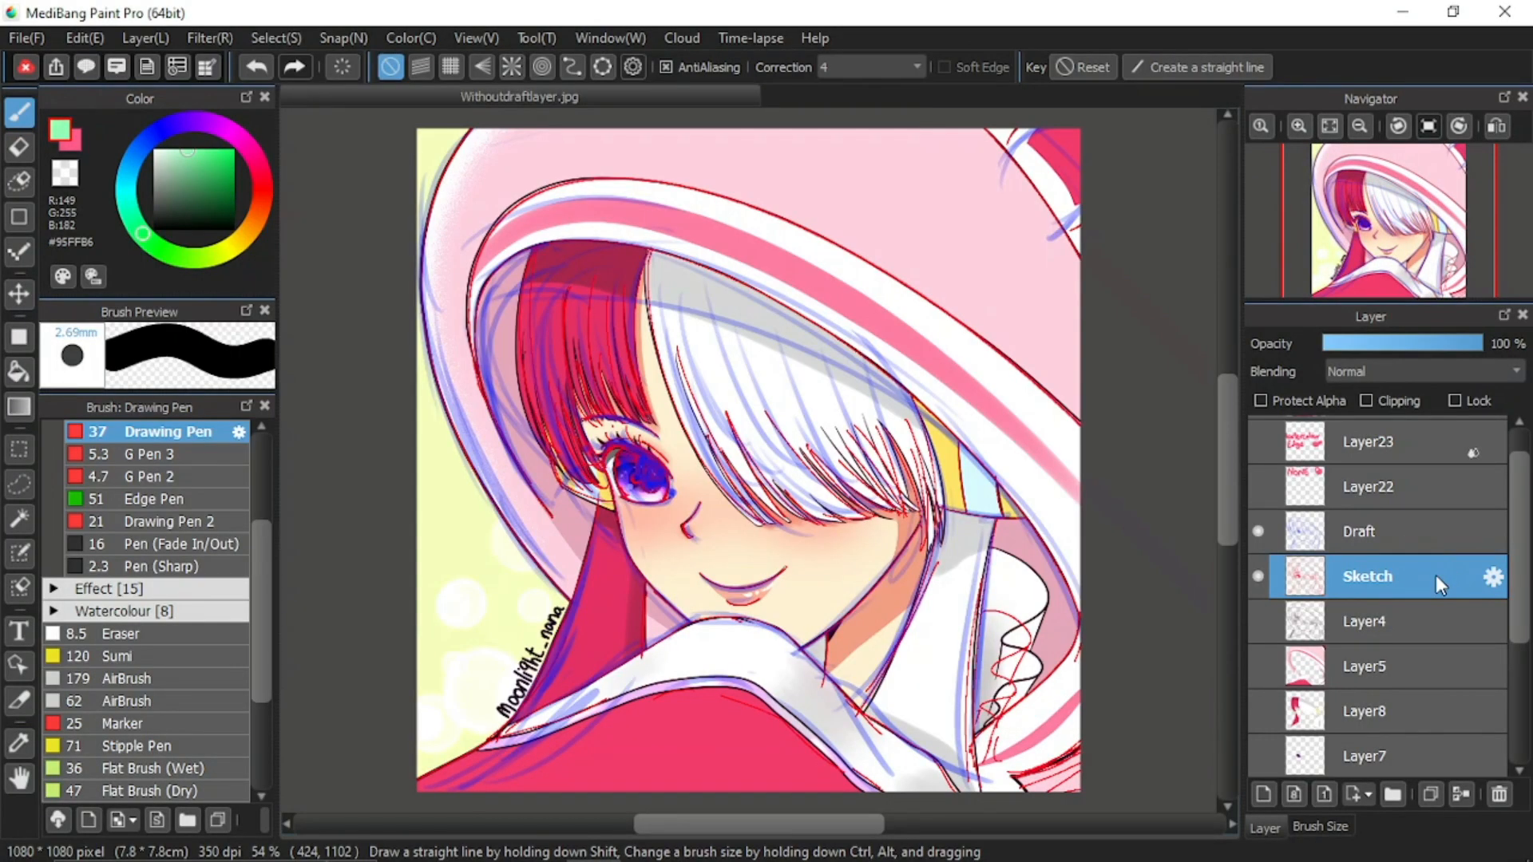
pyautogui.doubleClick(1389, 578)
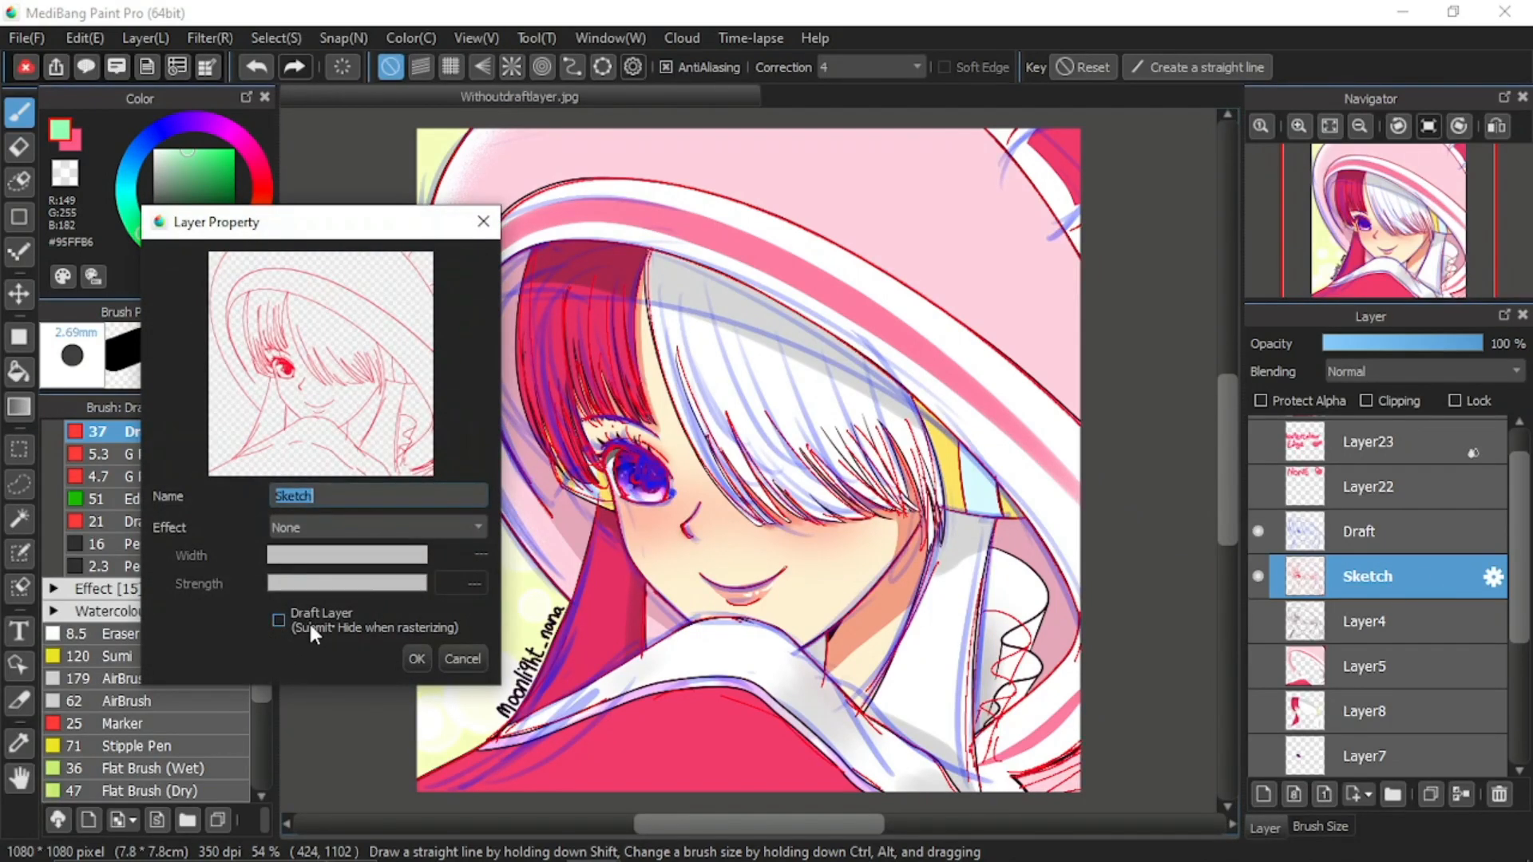
pyautogui.click(459, 658)
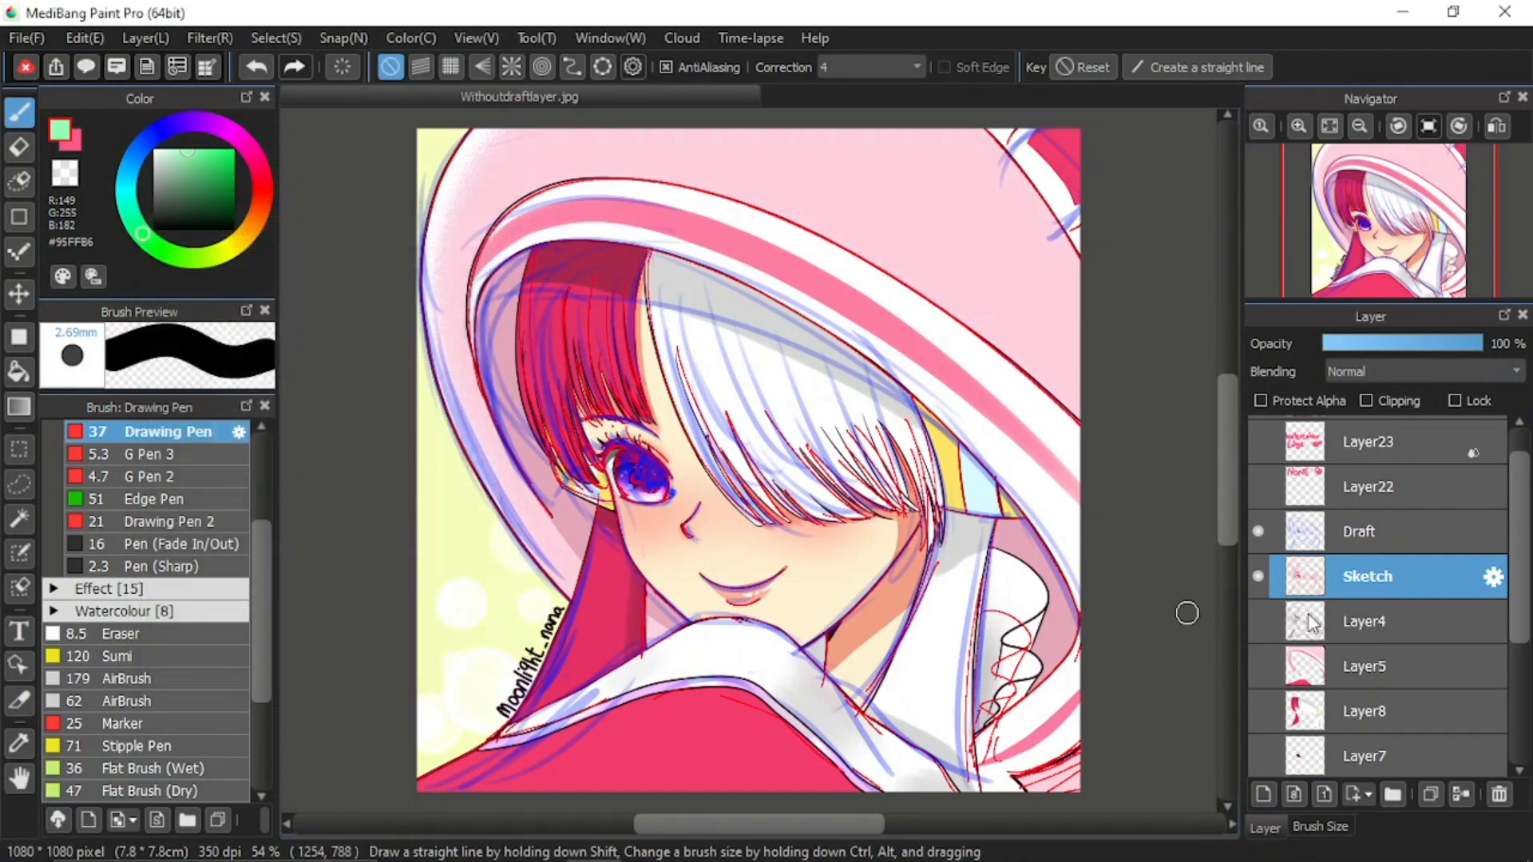
# Hide Layer20 to isolate the draft and sketch lines, select the Draft layer, and toggle the Sketch layer's visibility off and on.
pyautogui.click(1379, 539)
pyautogui.scroll(-3, 1280, 651)
pyautogui.click(1258, 751)
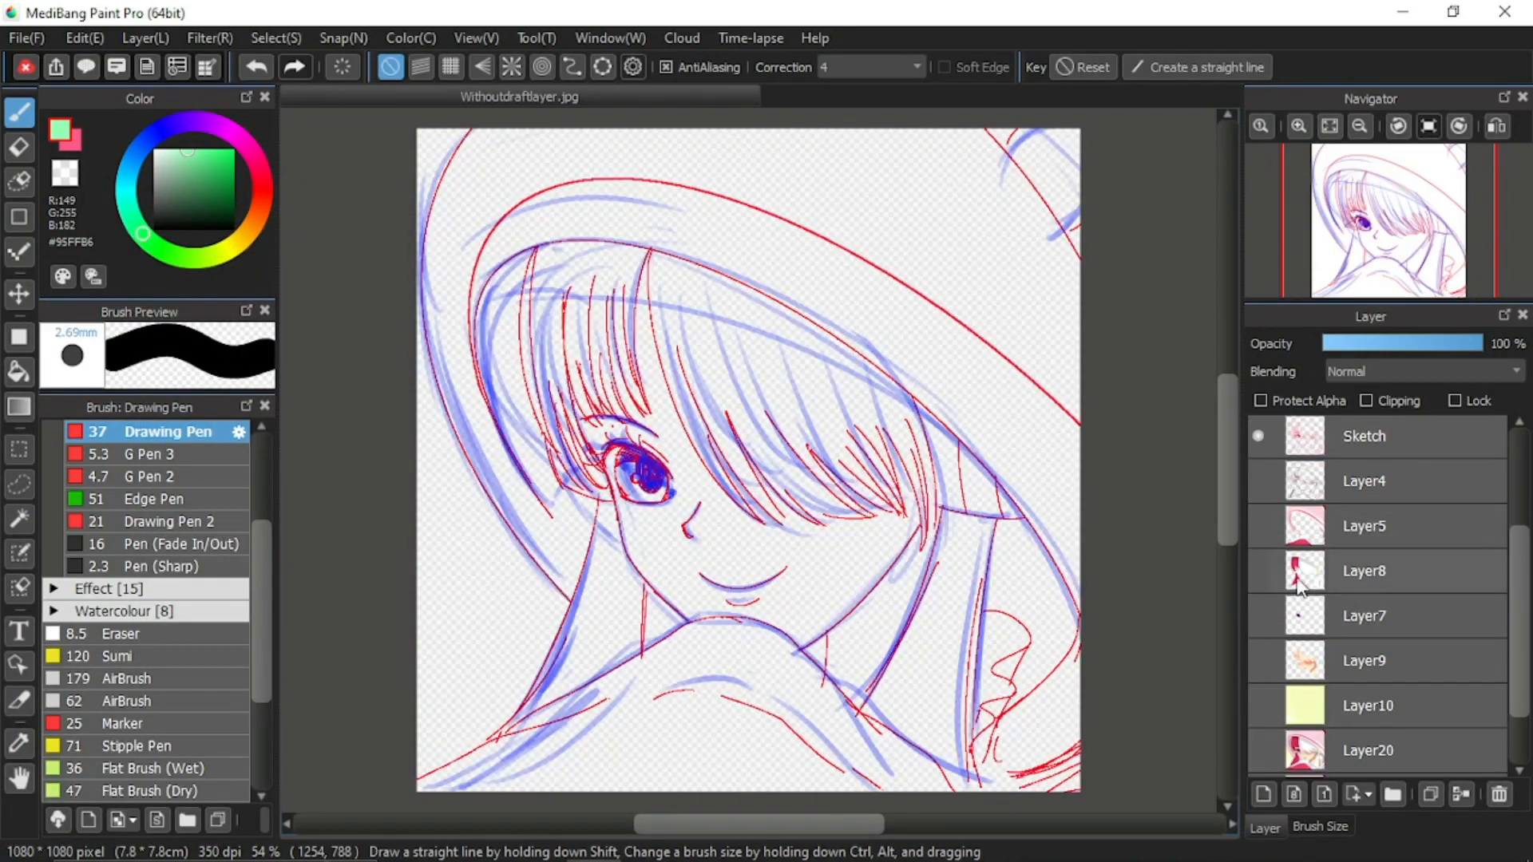
pyautogui.click(1368, 451)
pyautogui.scroll(2, 1368, 479)
pyautogui.click(1365, 479)
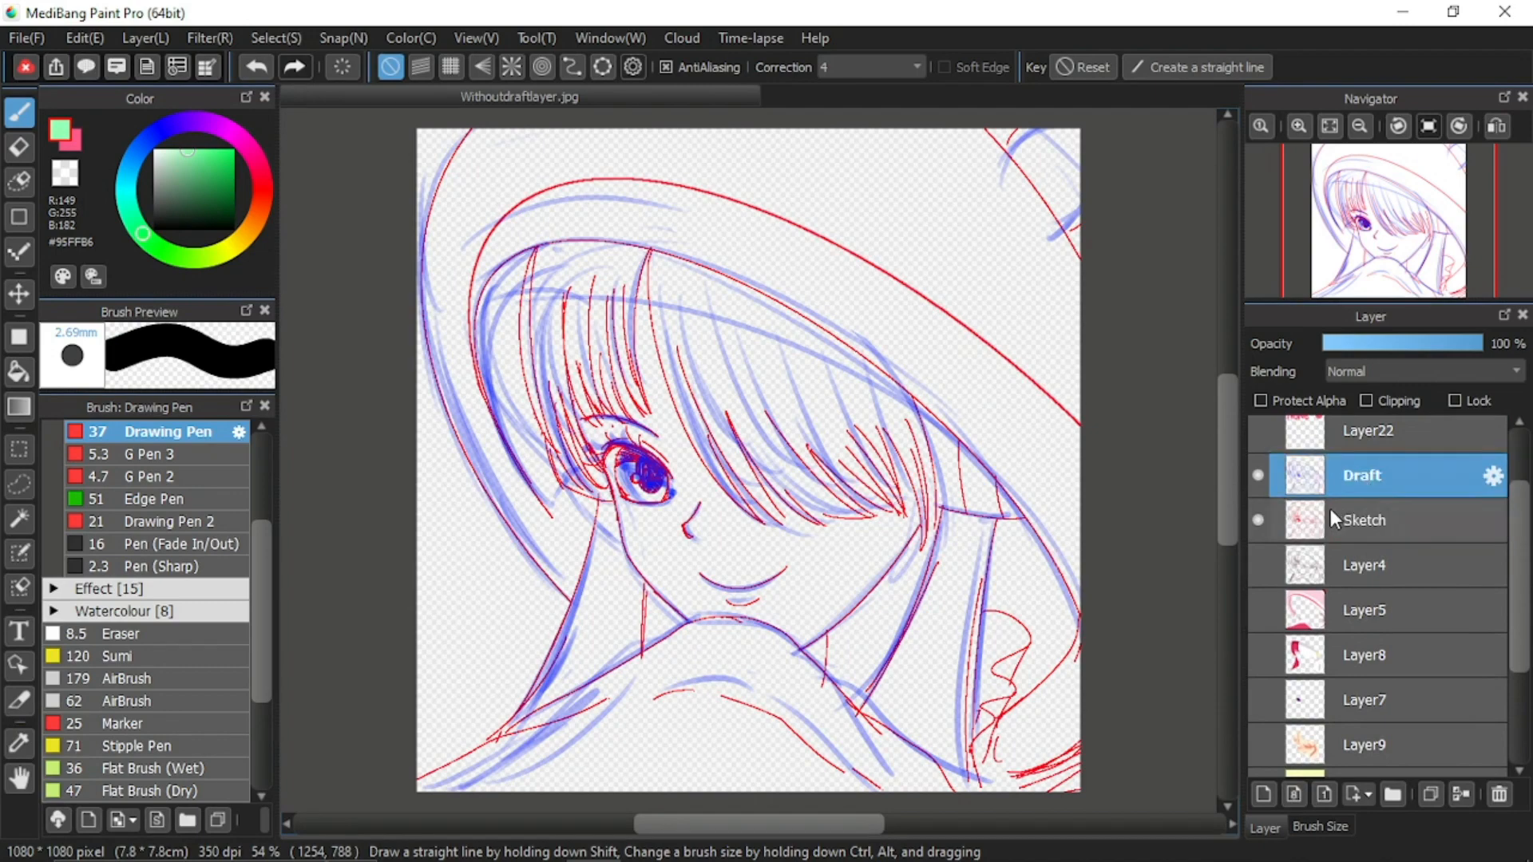
pyautogui.click(1258, 517)
pyautogui.click(1258, 518)
# Show Layer20 with the coloured artwork again.
pyautogui.scroll(-1, 1329, 620)
pyautogui.scroll(-2, 1357, 703)
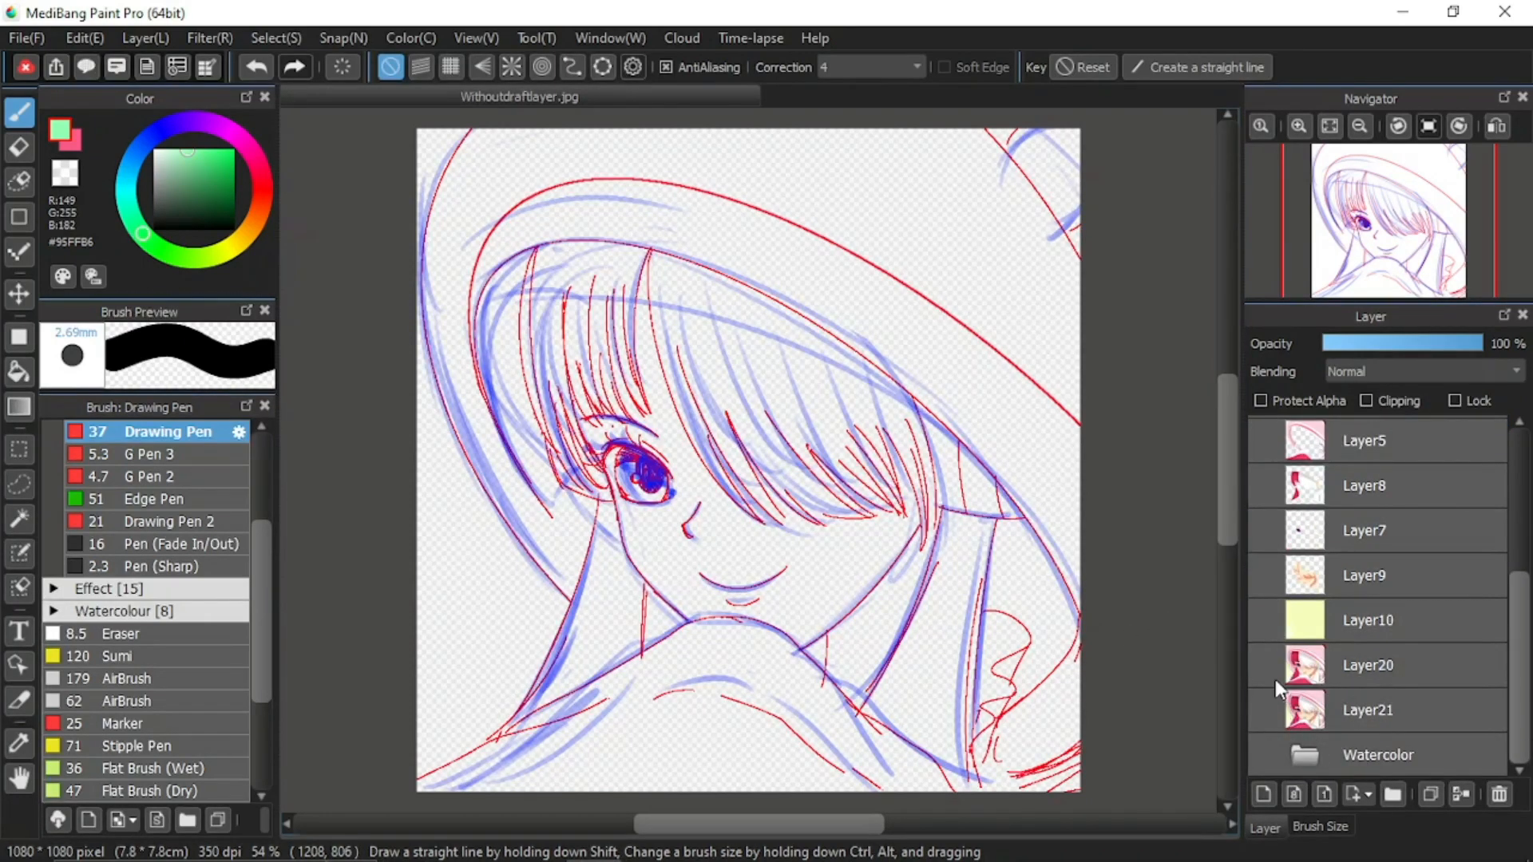
pyautogui.click(1259, 666)
pyautogui.scroll(4, 1371, 627)
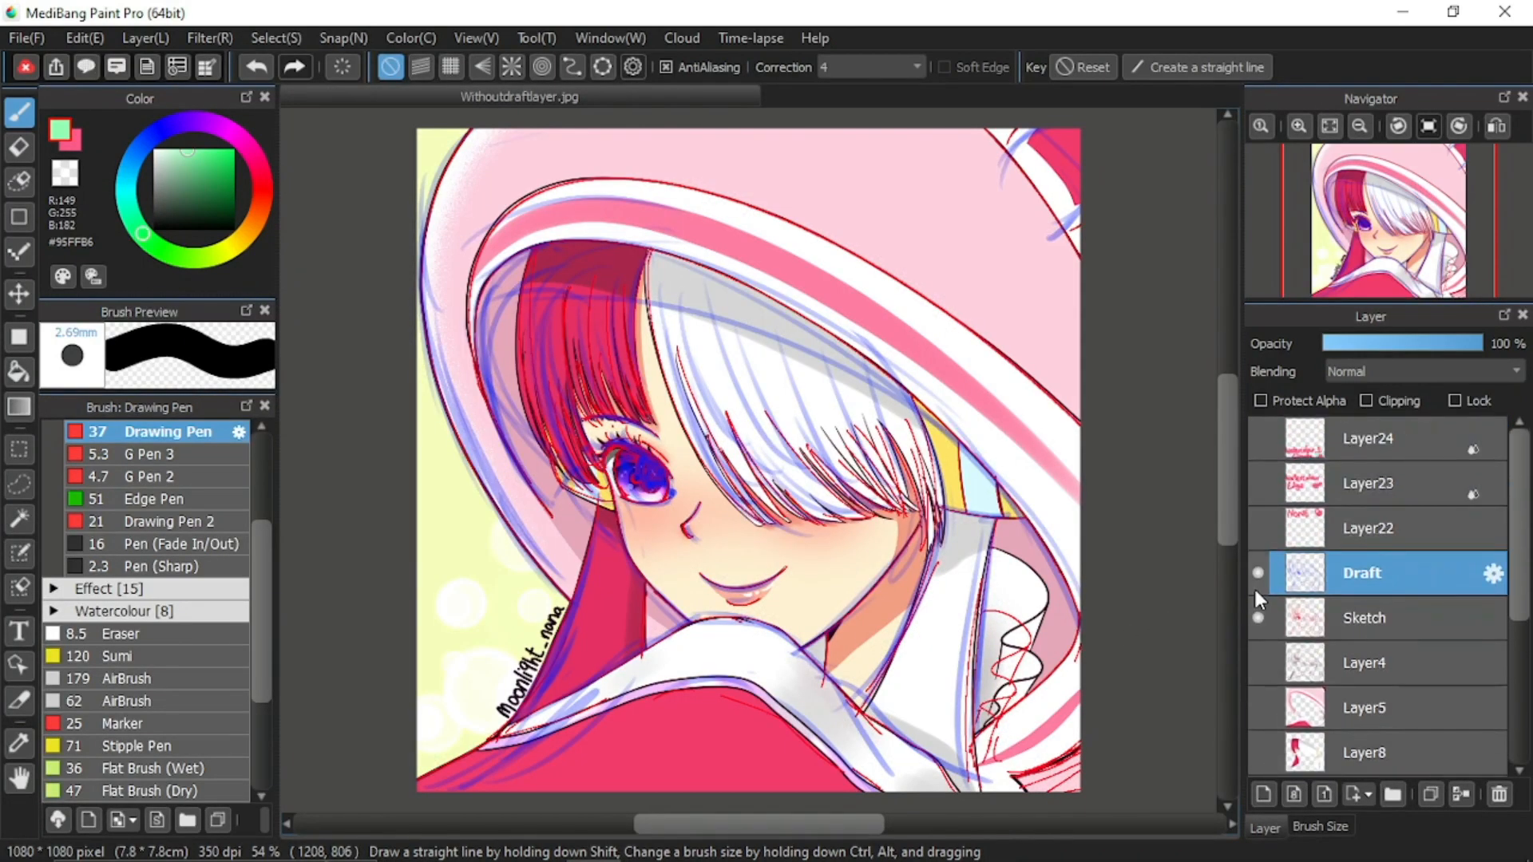
# Hide the Draft and Sketch layers and open the Draft layer's properties.
pyautogui.click(1258, 573)
pyautogui.click(1258, 617)
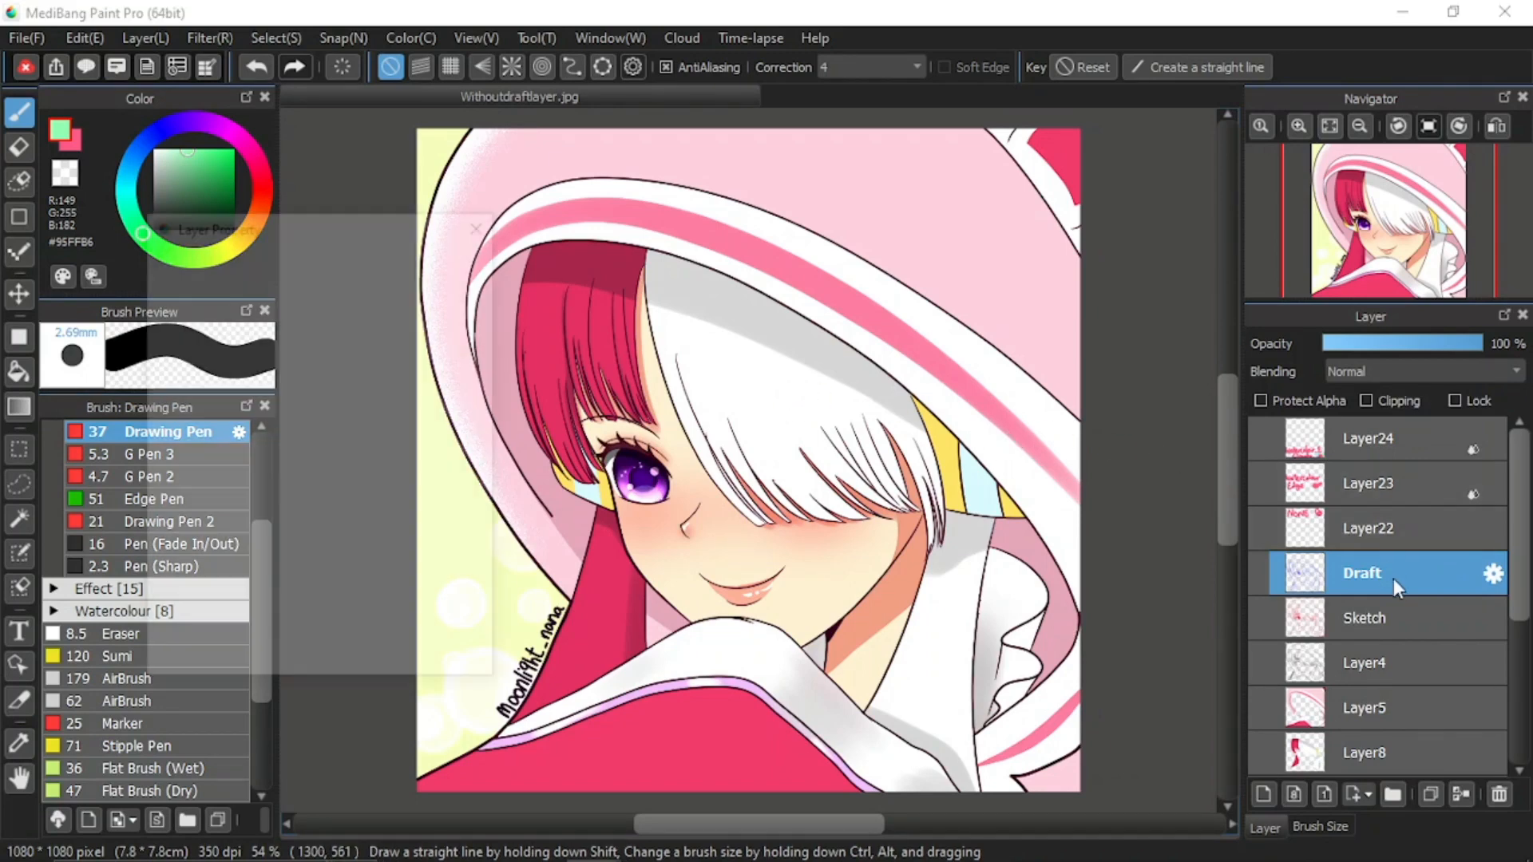
pyautogui.doubleClick(1393, 578)
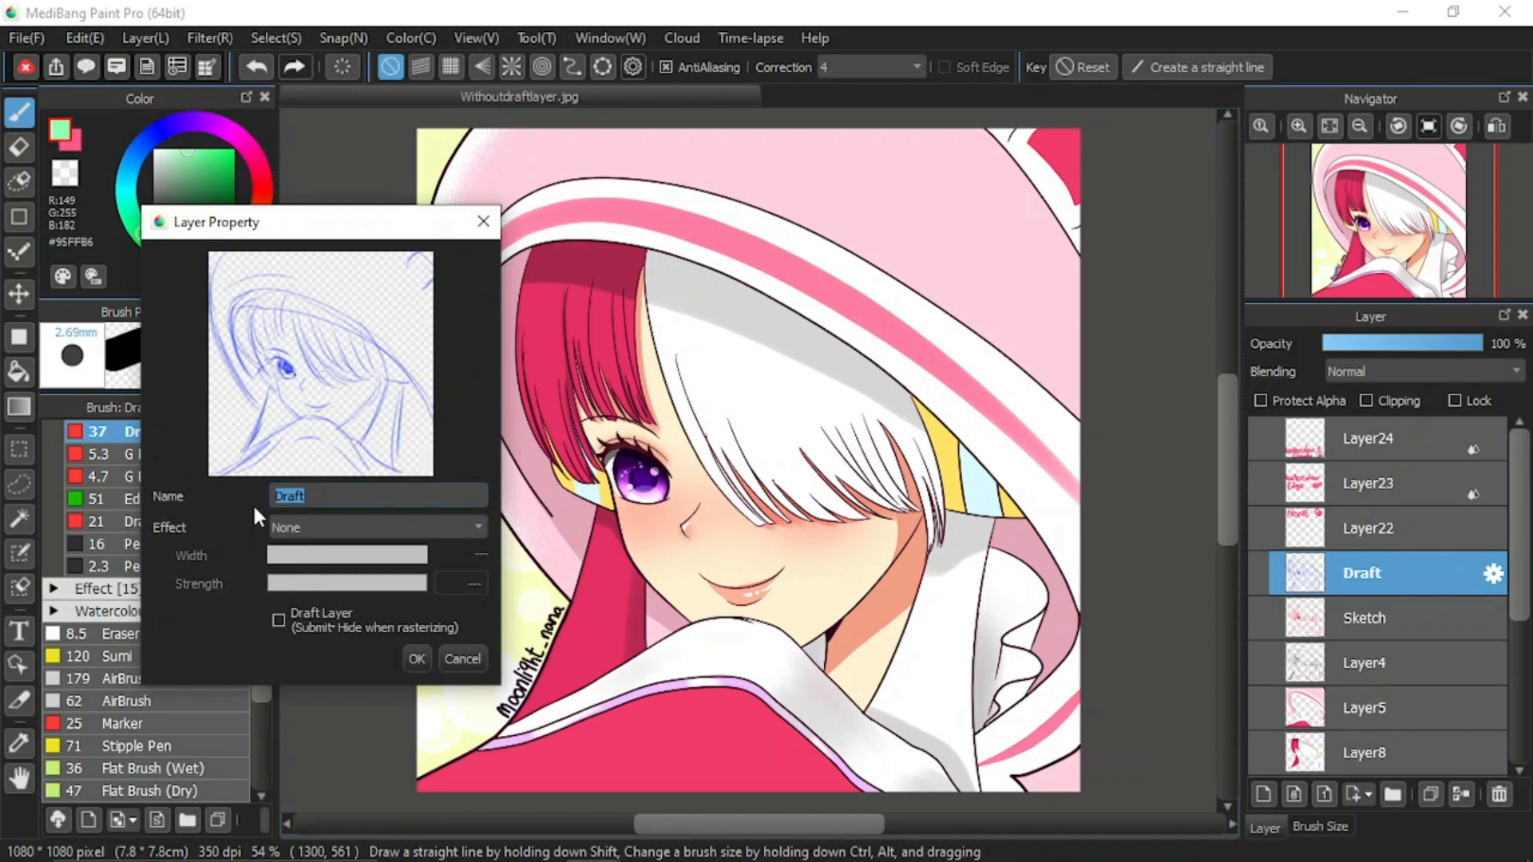